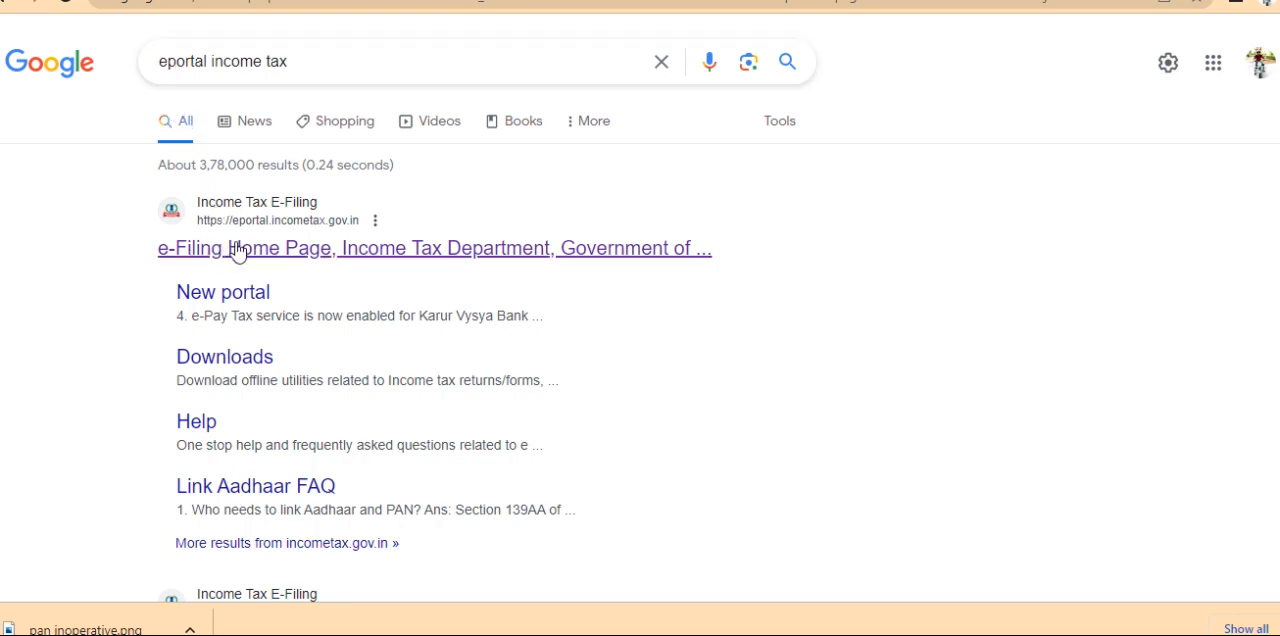
# Open the Income Tax e-Filing home page from the search results and submit the taxpayer's user ID on the login page
pyautogui.click(313, 248)
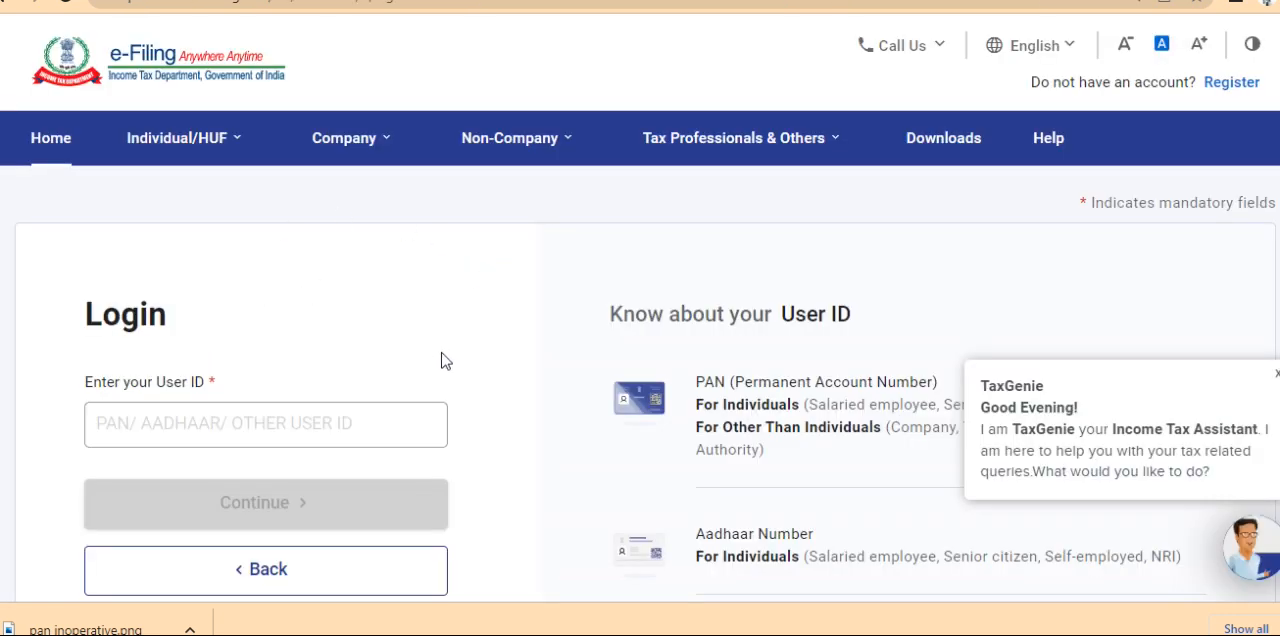
pyautogui.click(201, 429)
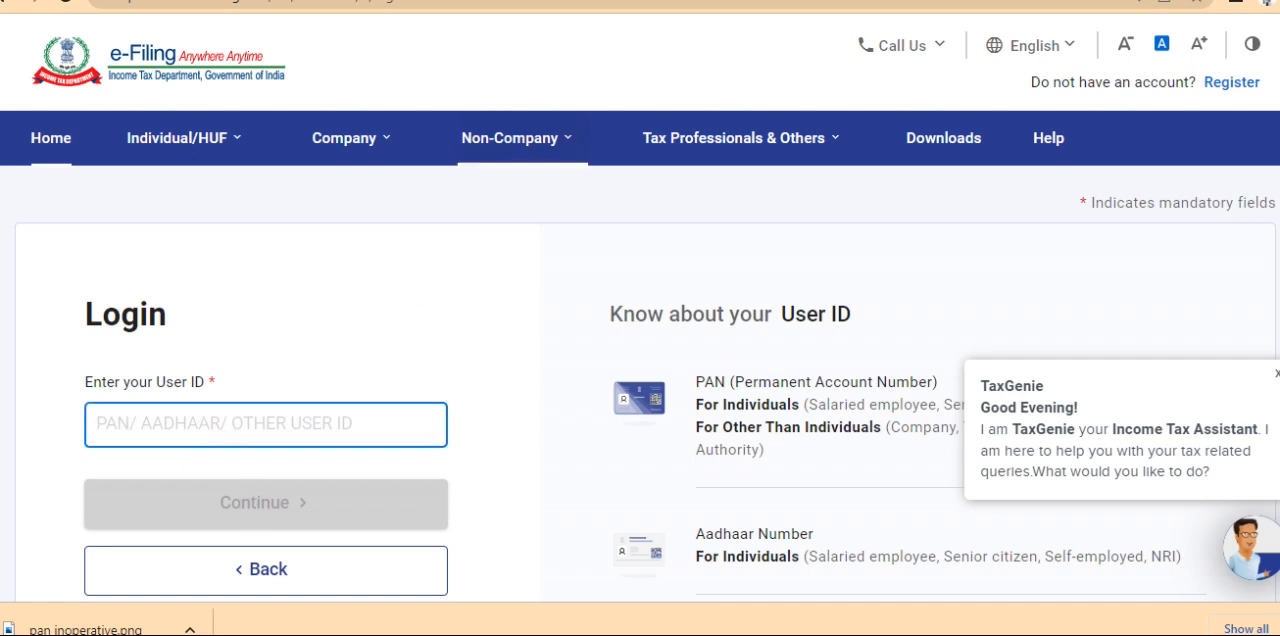
pyautogui.click(510, 138)
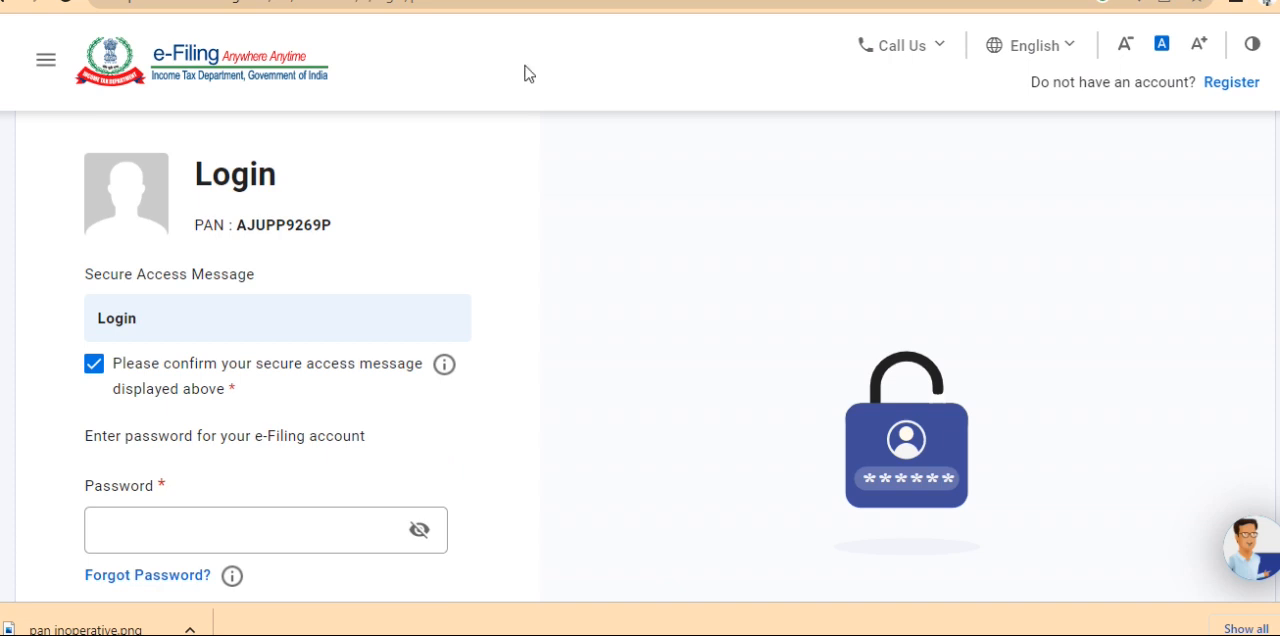
# Enter the e-Filing account password, keep the secure access message confirmed, and log in
pyautogui.click(225, 530)
pyautogui.write('•')
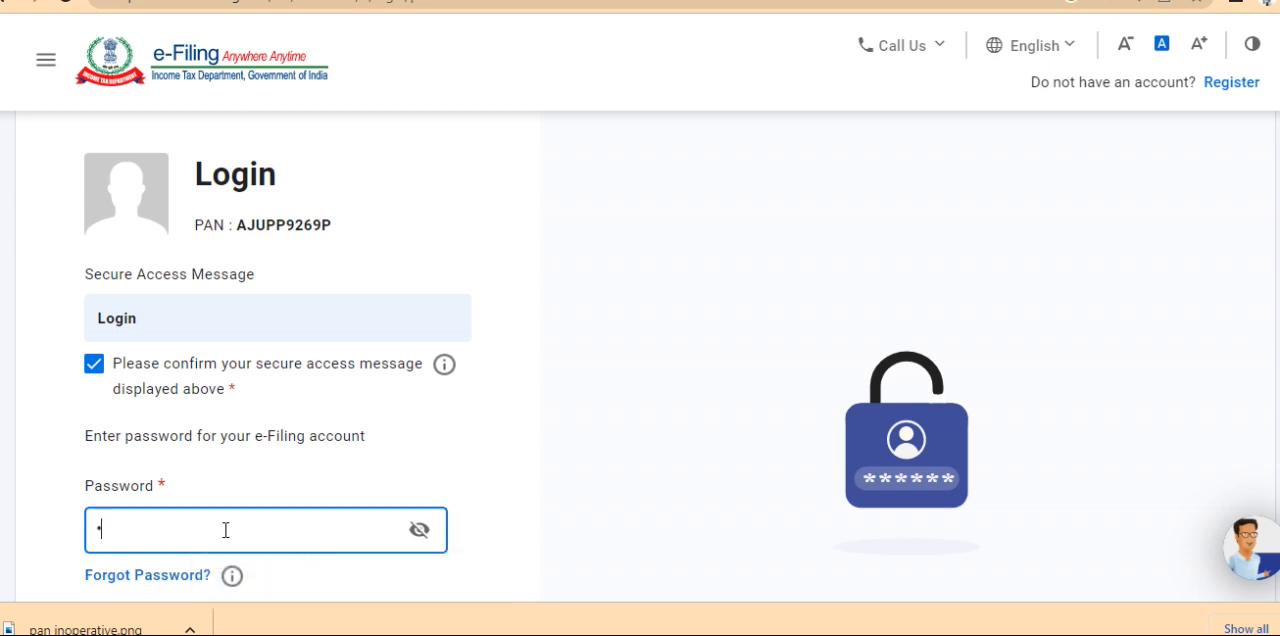
pyautogui.write('•')
pyautogui.press('BackSpace')
pyautogui.press('BackSpace')
pyautogui.write('••')
pyautogui.click(96, 375)
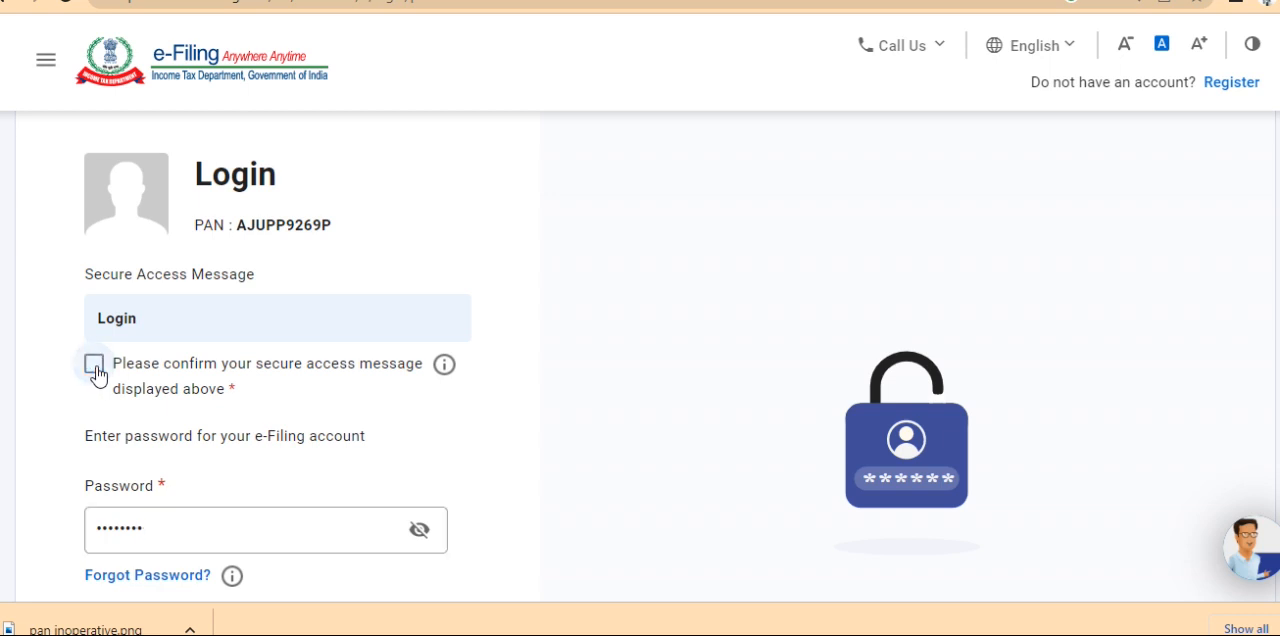
pyautogui.click(96, 375)
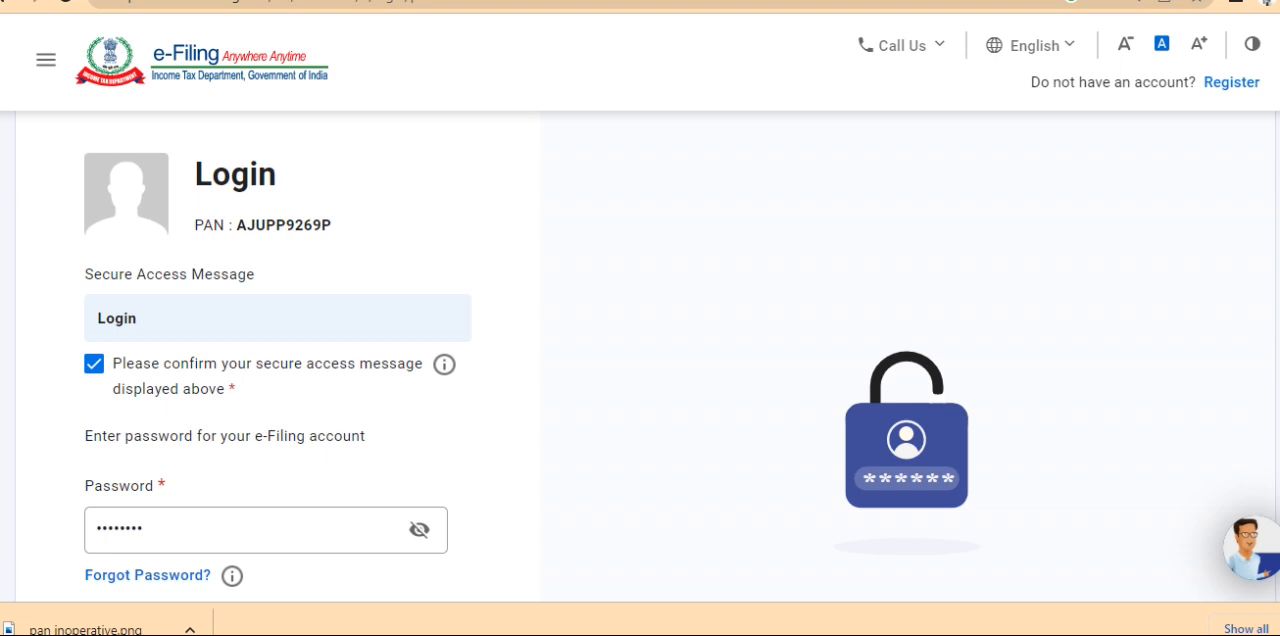
pyautogui.scroll(-2, 1190, 363)
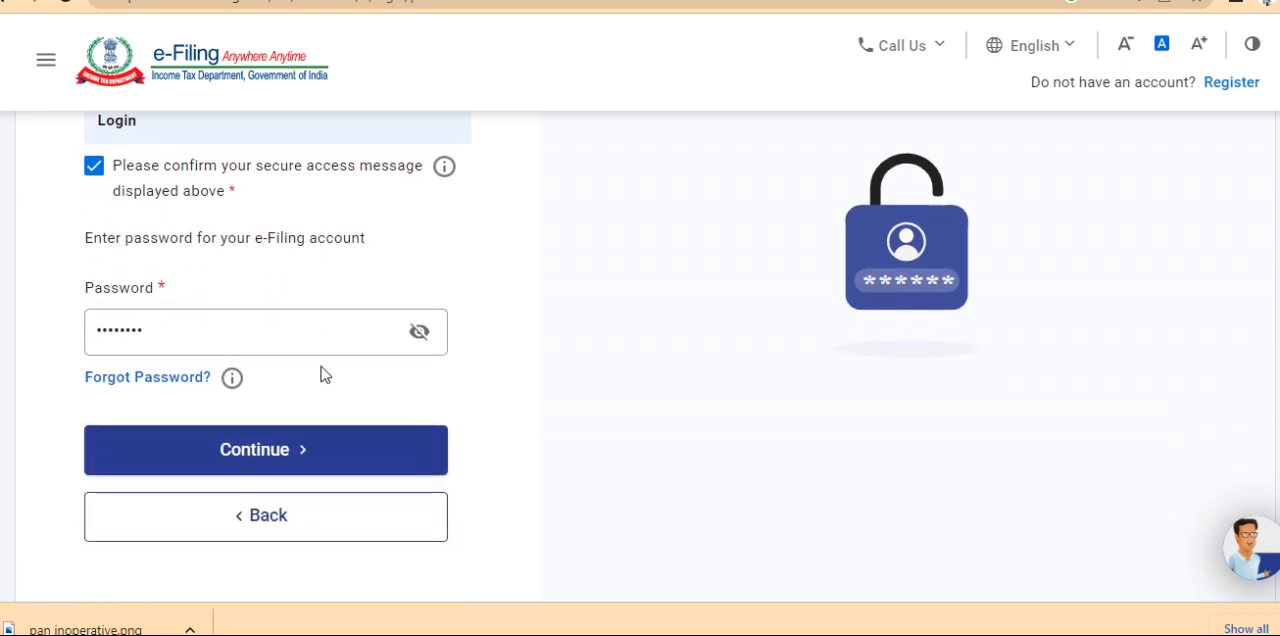
pyautogui.click(94, 166)
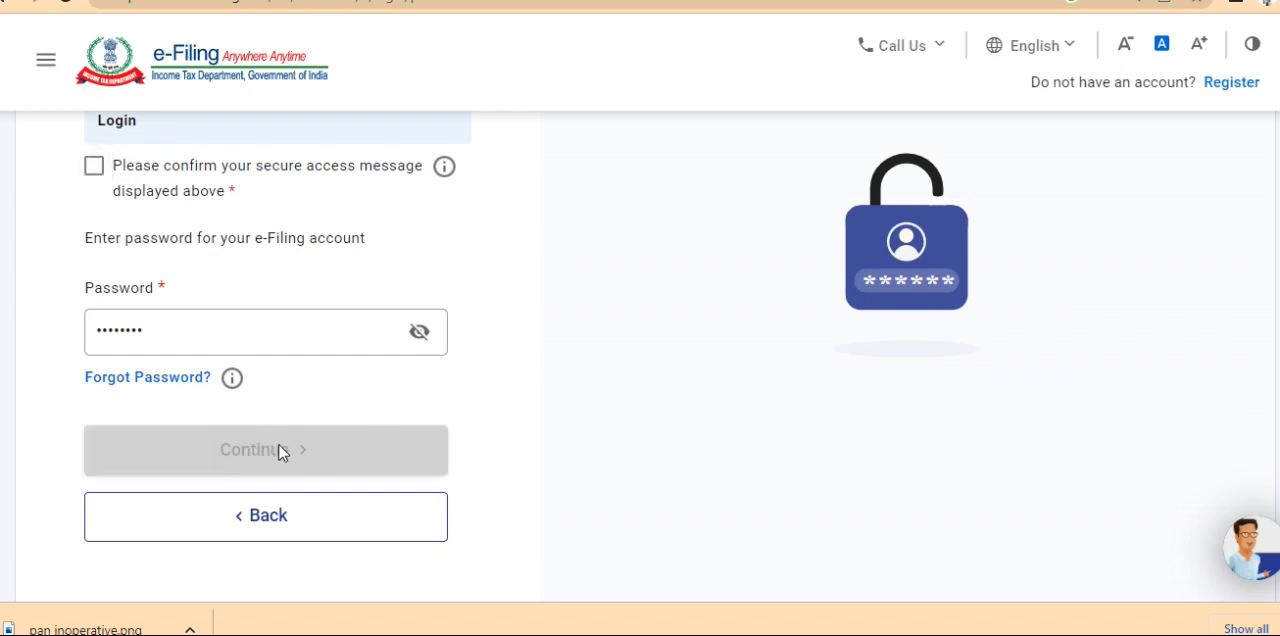
pyautogui.click(94, 166)
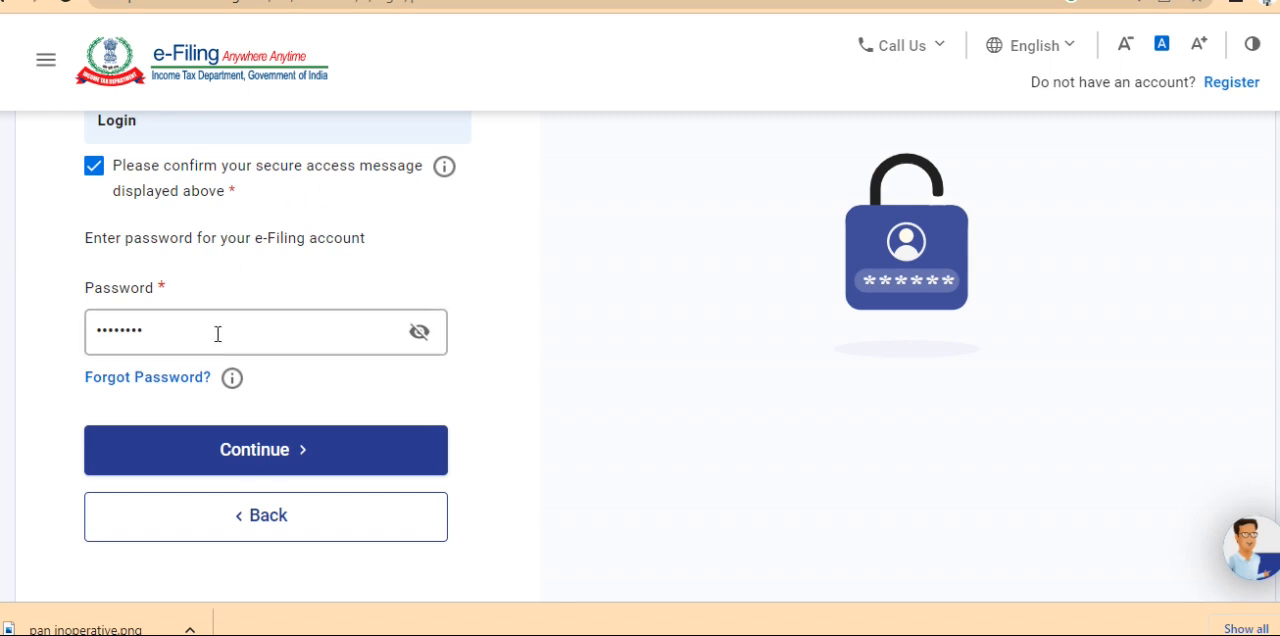
pyautogui.click(237, 455)
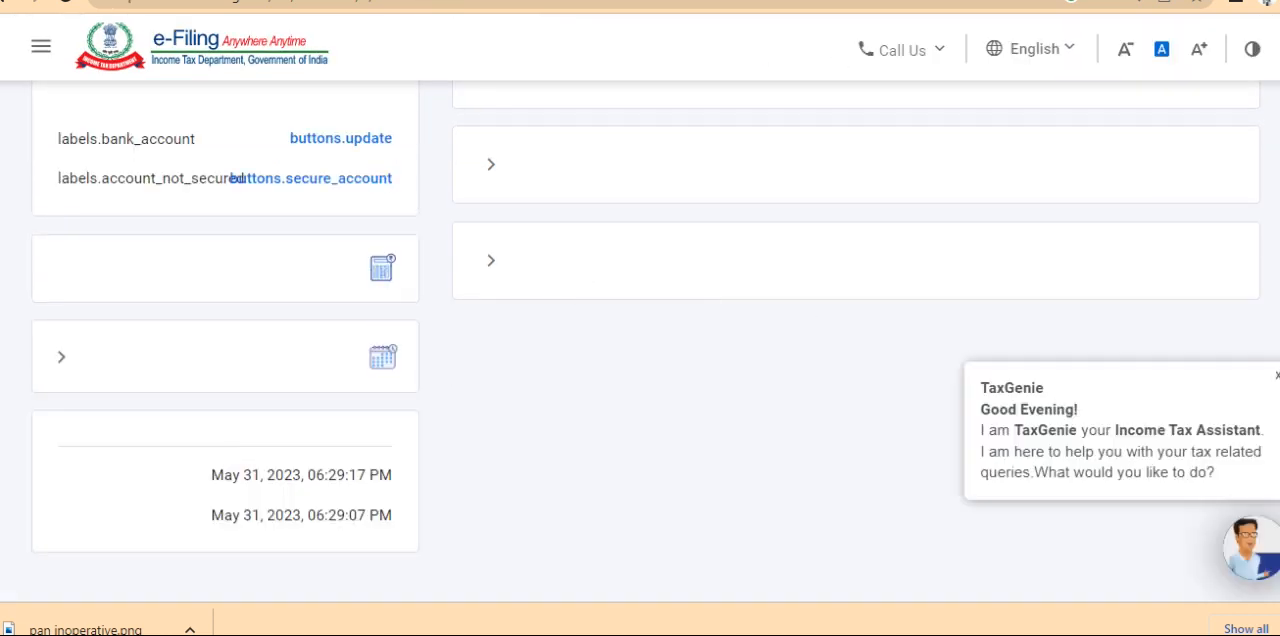
# Open the Annual Information Statement (AIS) service and proceed to its homepage on the Compliance Portal
pyautogui.scroll(4, 640, 340)
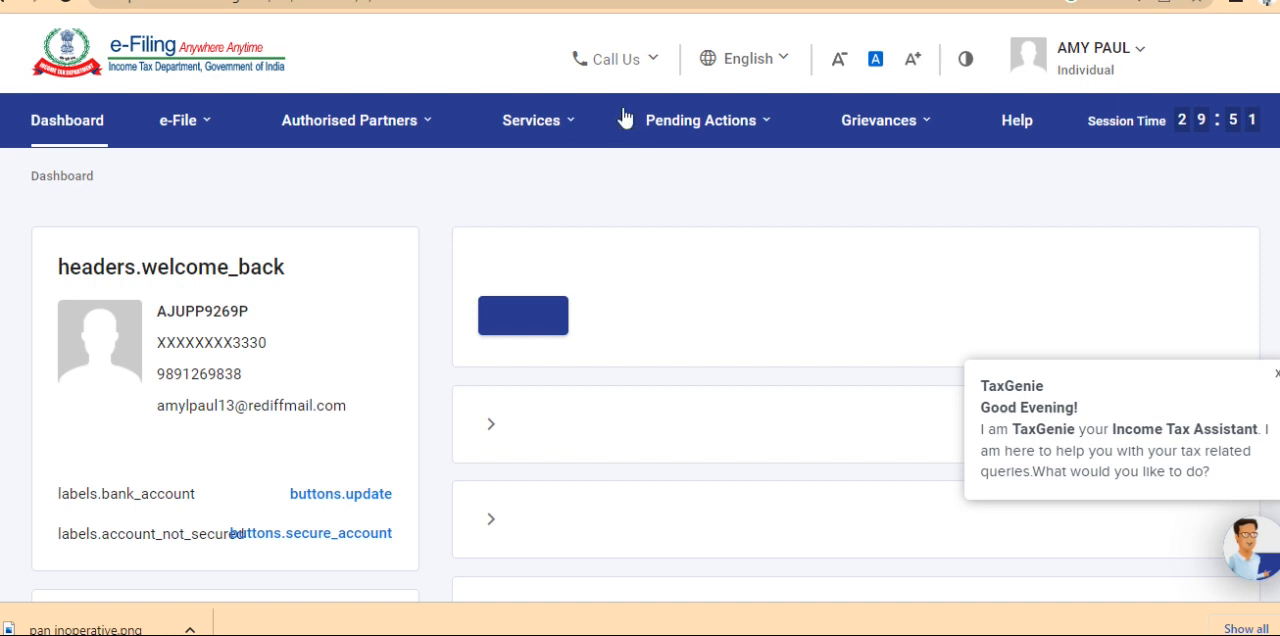
pyautogui.moveTo(362, 145)
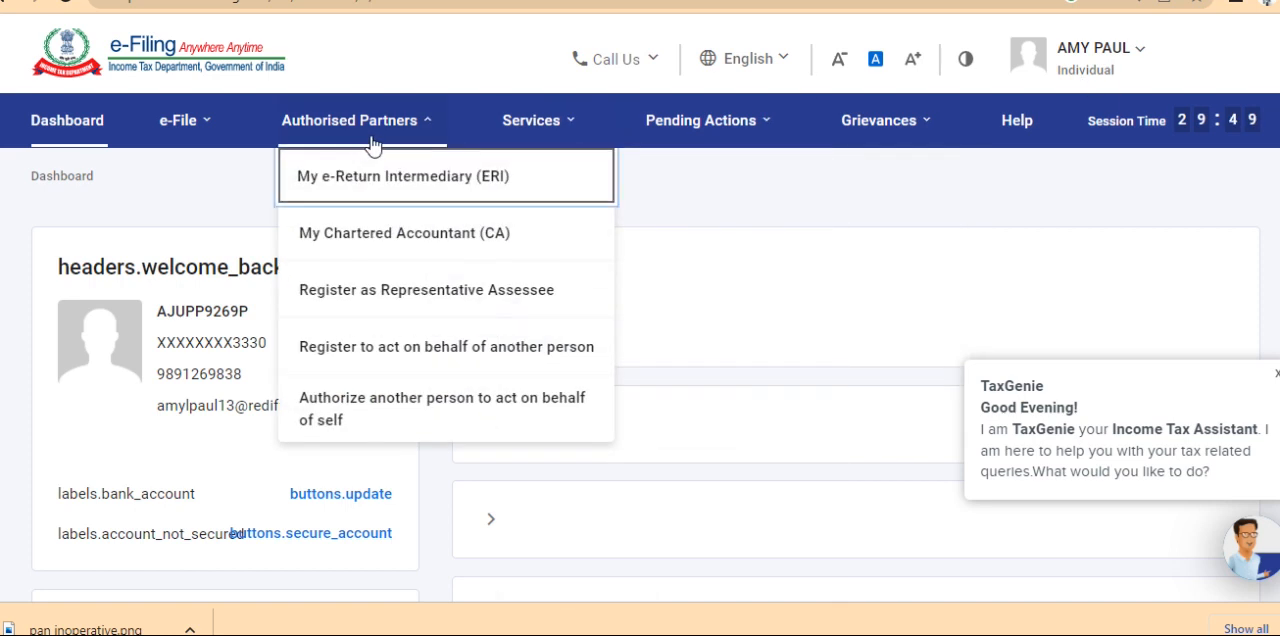
pyautogui.moveTo(537, 133)
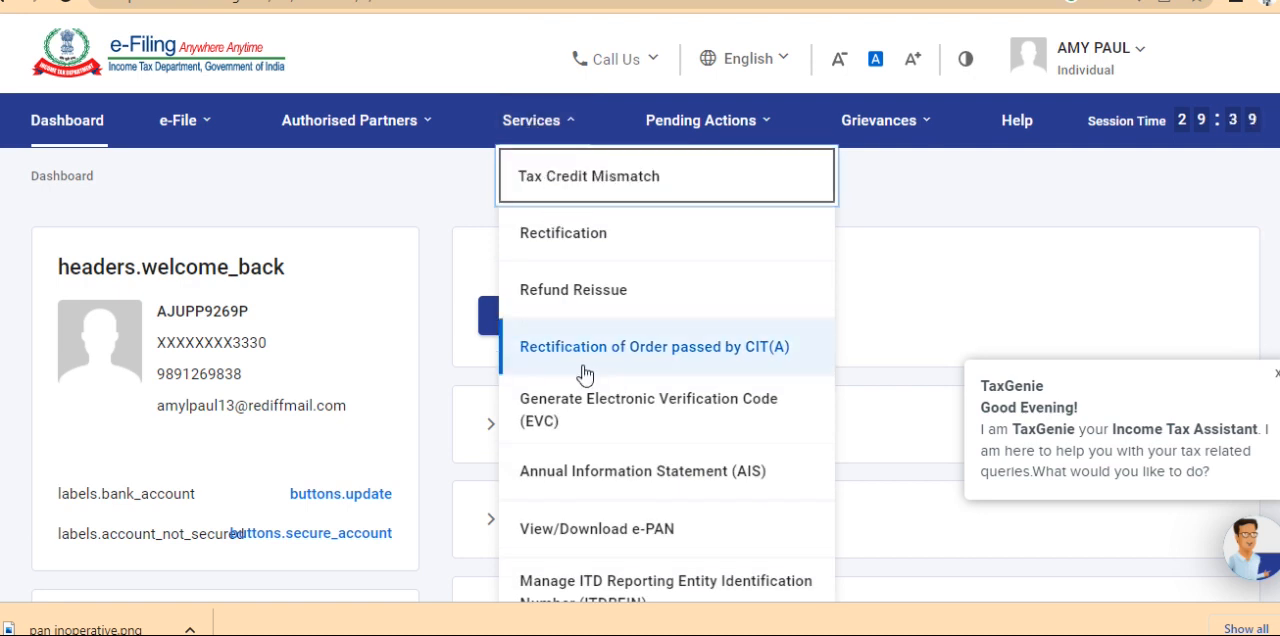
pyautogui.click(644, 478)
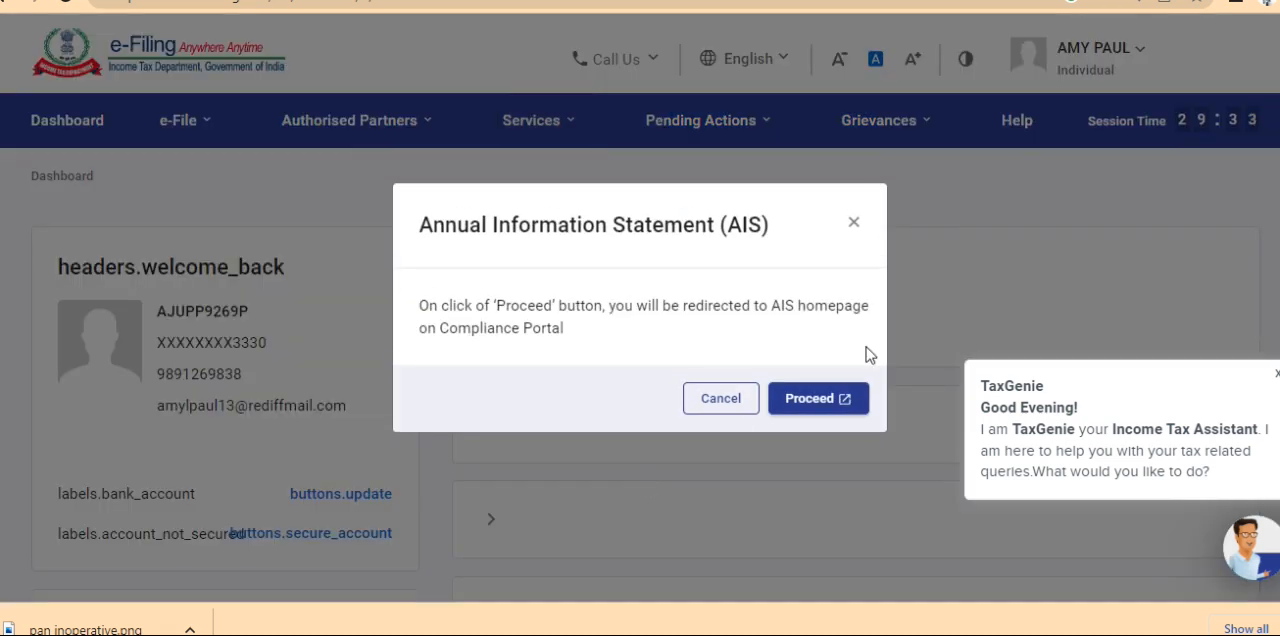
pyautogui.click(820, 403)
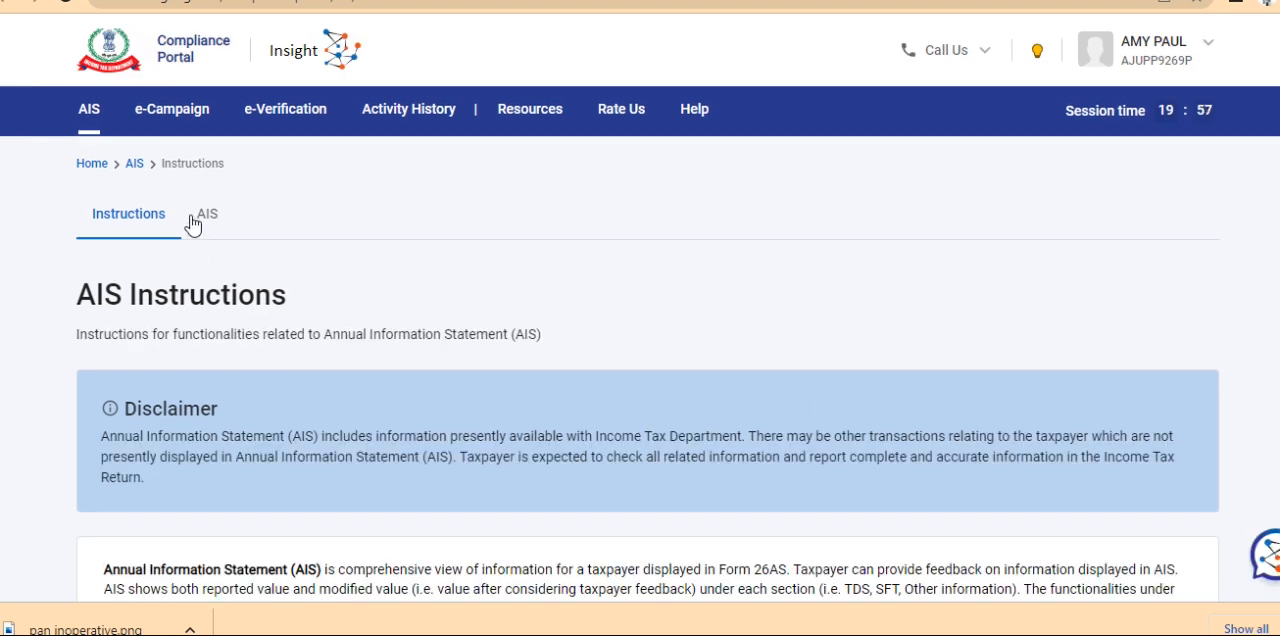
# Open the F.Y. 2022-23 Taxpayer Information Summary and examine the salary, deposit interest and outward foreign remittance details
pyautogui.click(210, 216)
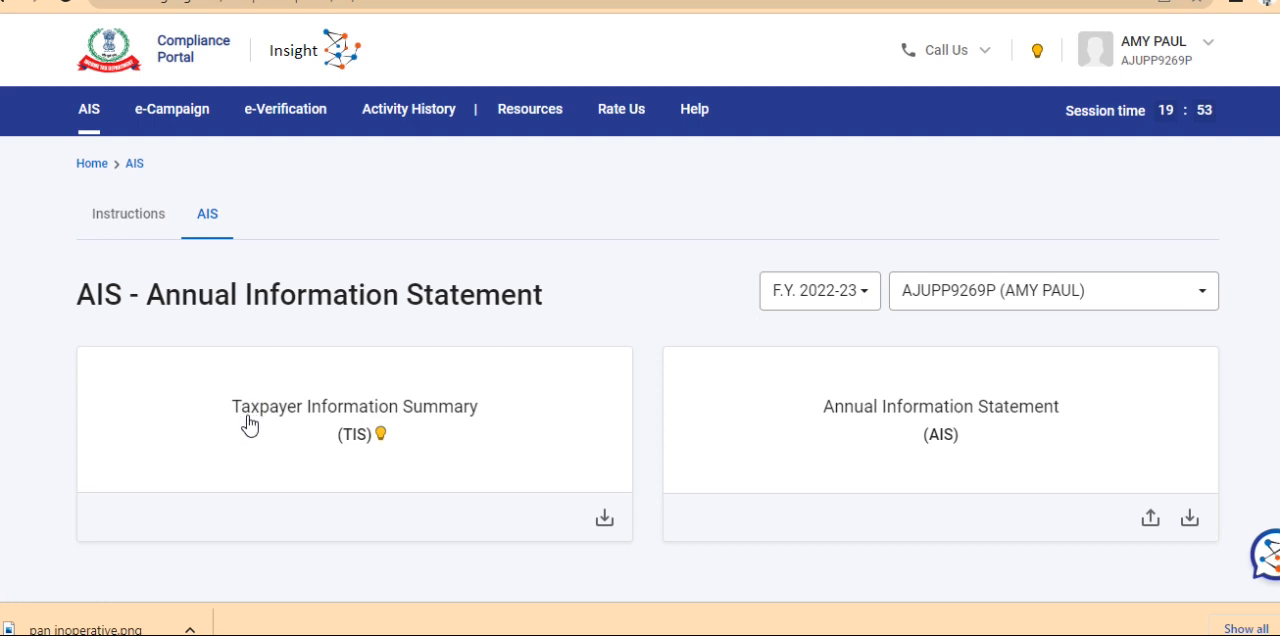
pyautogui.click(343, 422)
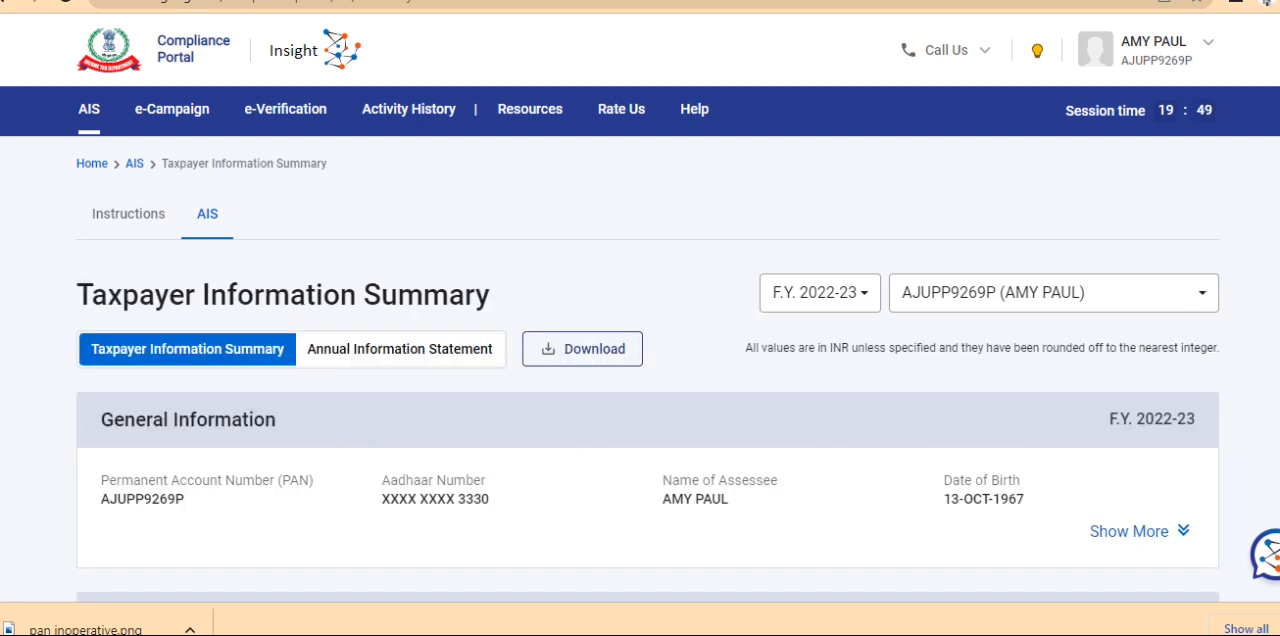
pyautogui.scroll(-5, 1265, 538)
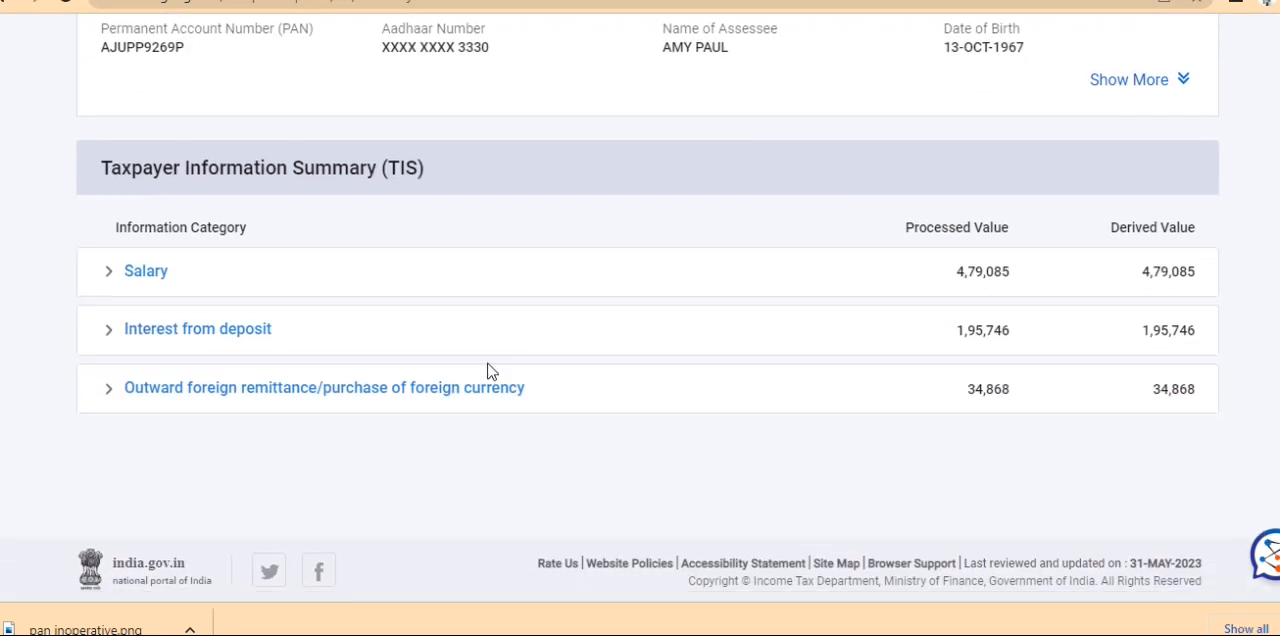
pyautogui.click(147, 278)
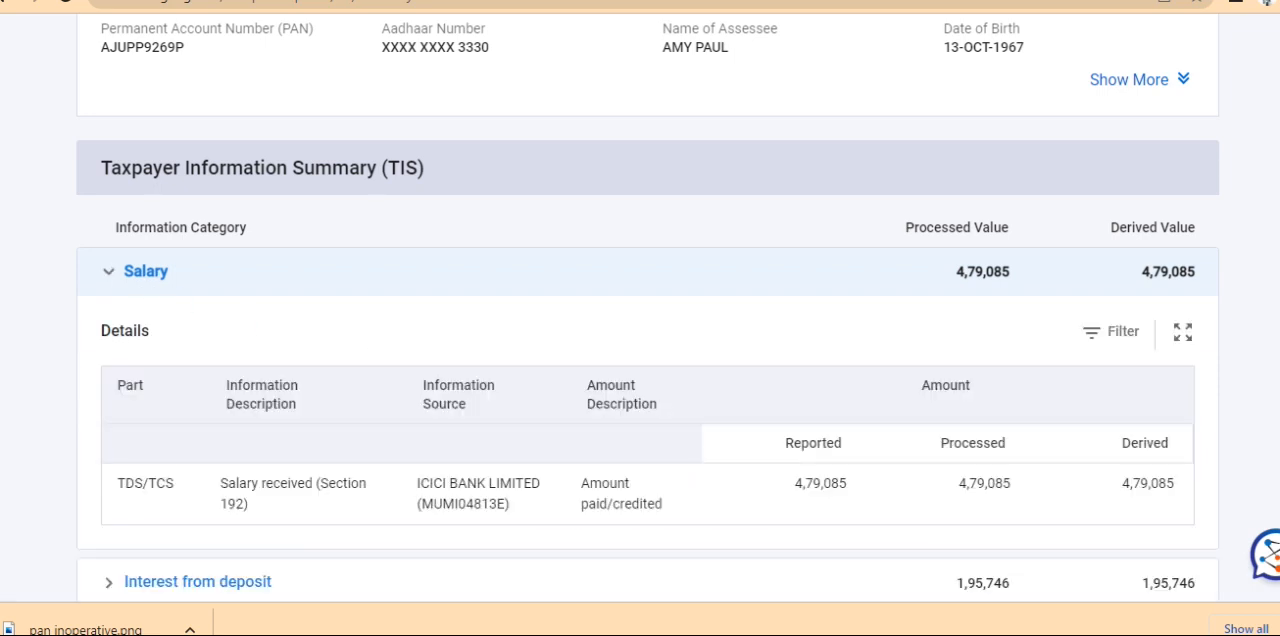
pyautogui.scroll(-3, 1151, 429)
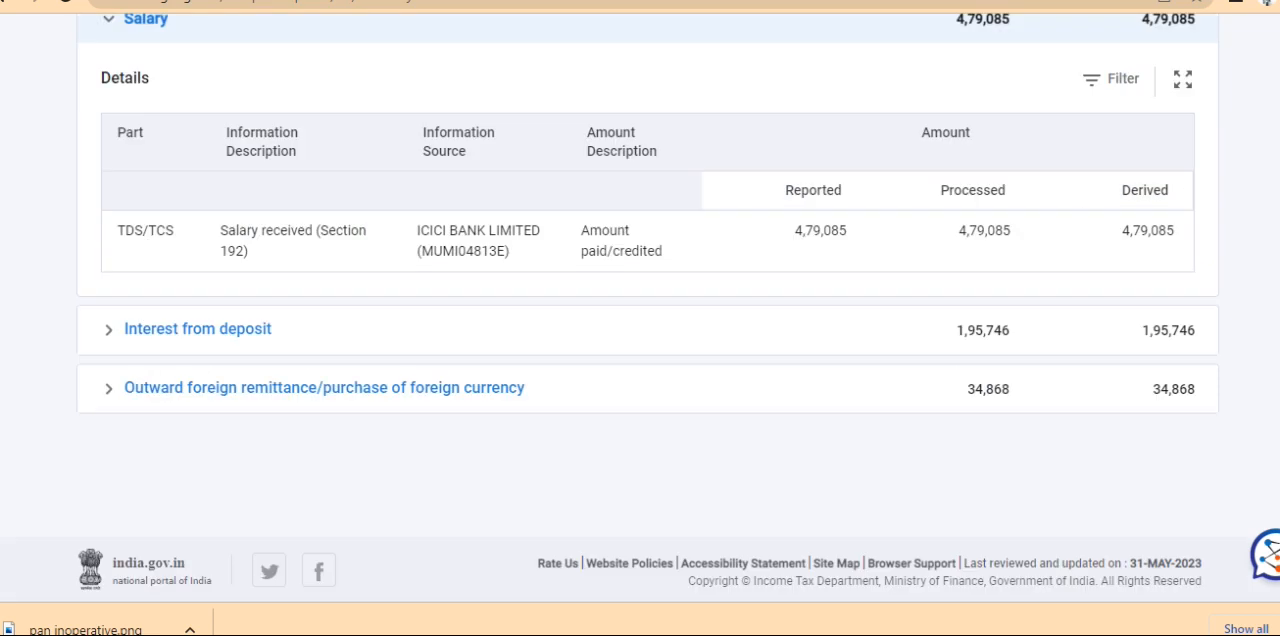
pyautogui.click(243, 338)
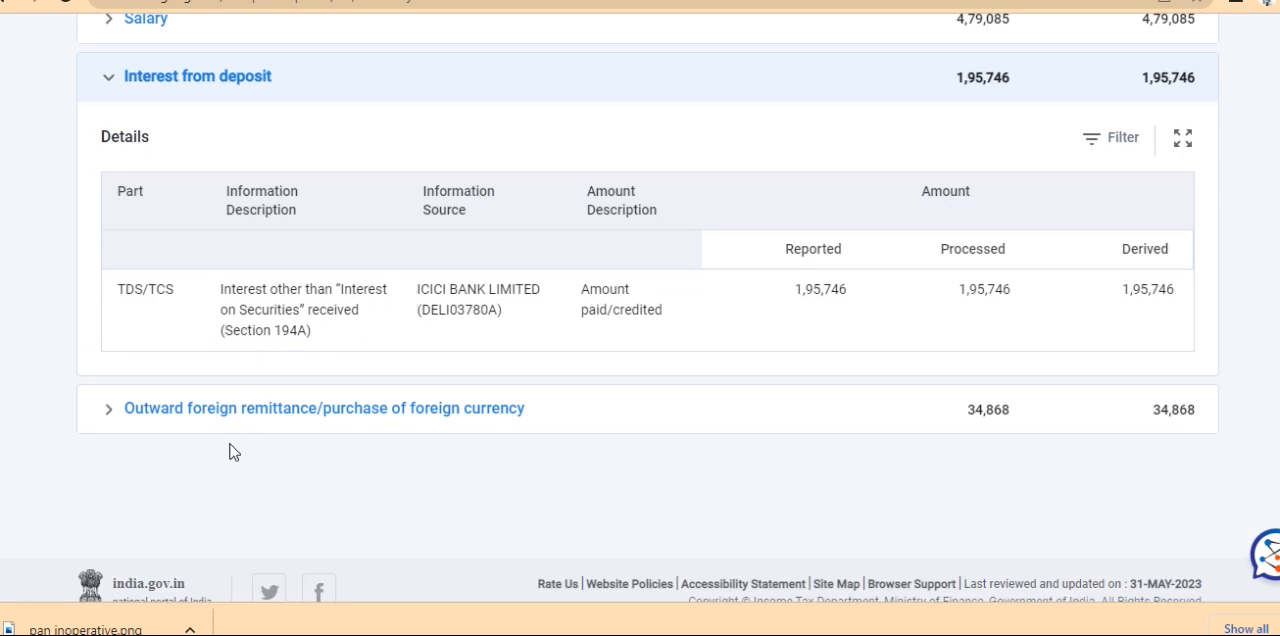
pyautogui.click(251, 410)
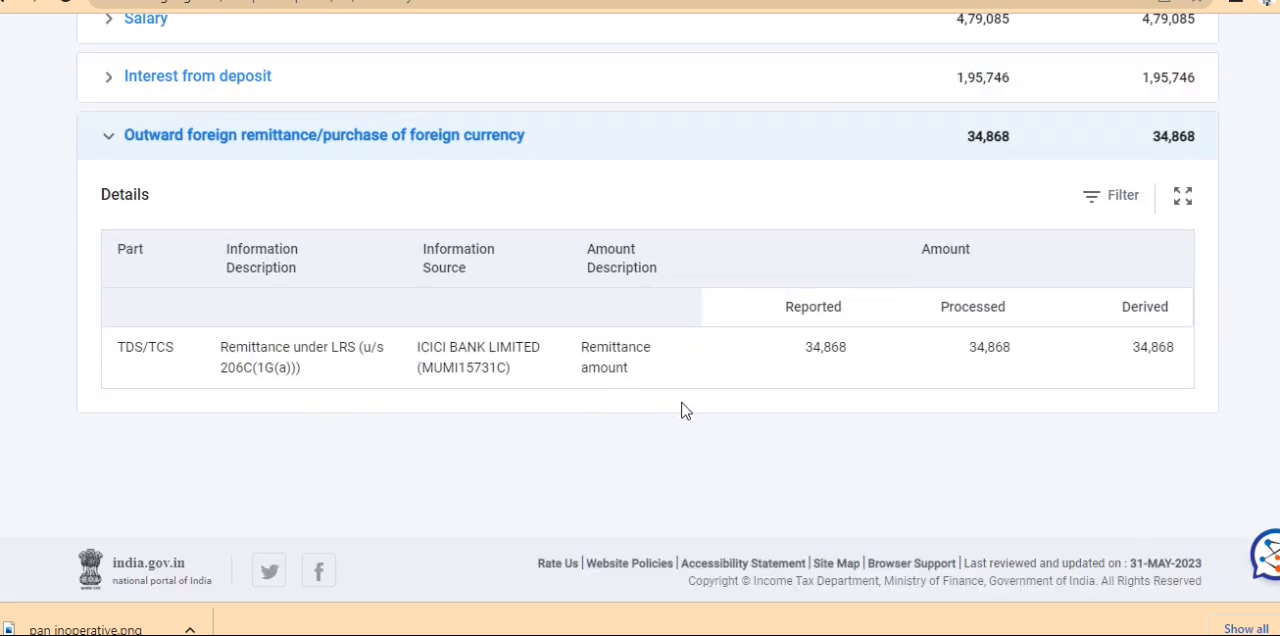
pyautogui.scroll(5, 640, 320)
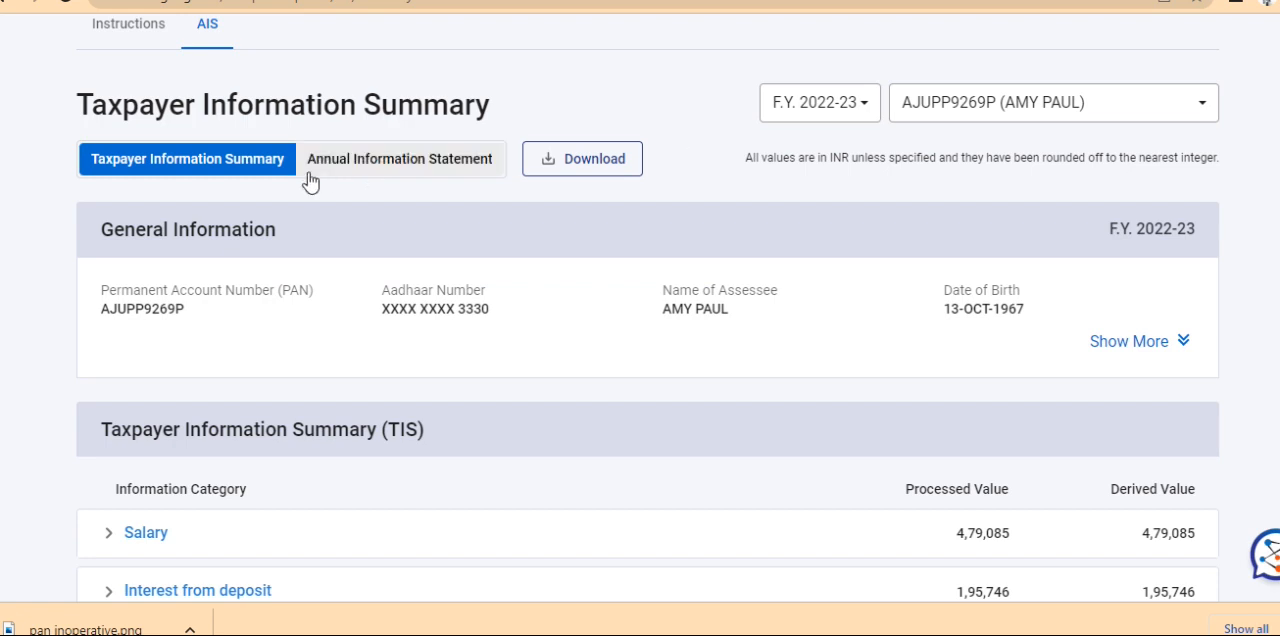
pyautogui.click(375, 169)
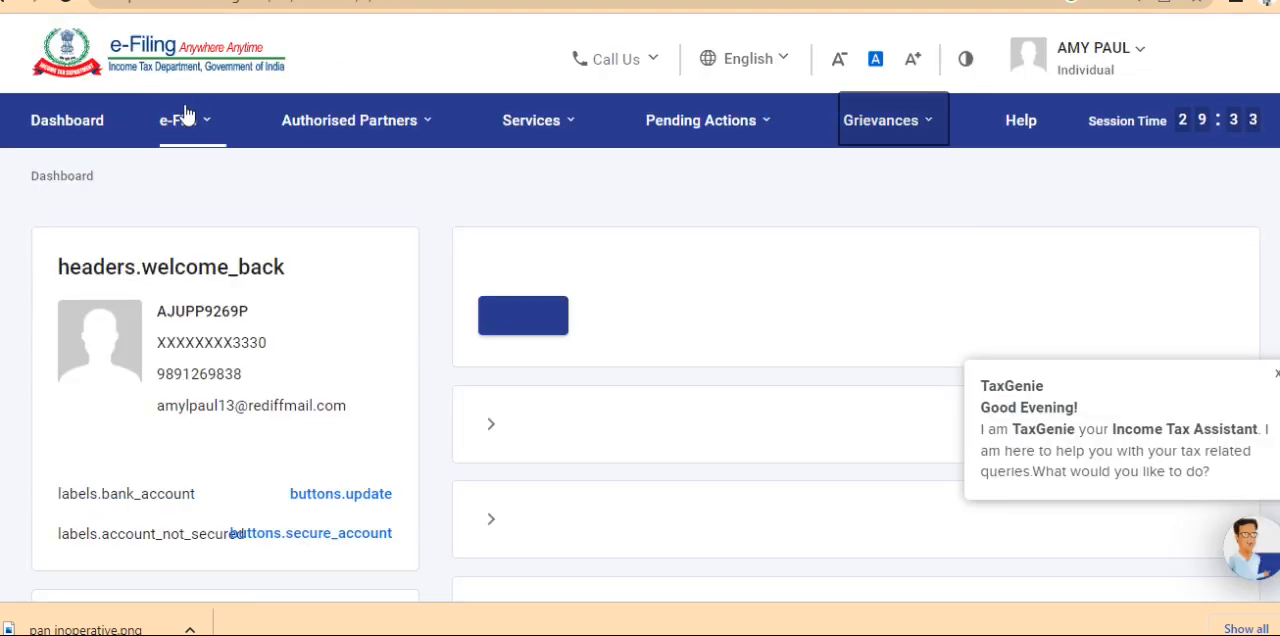
pyautogui.moveTo(183, 124)
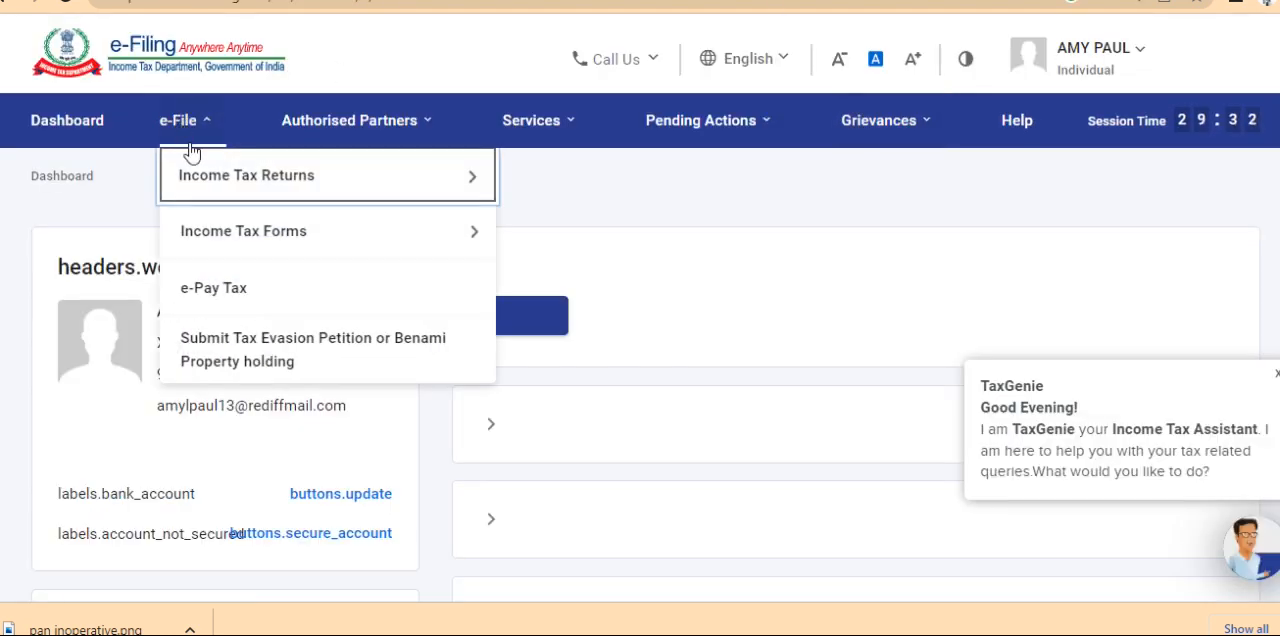
pyautogui.moveTo(203, 173)
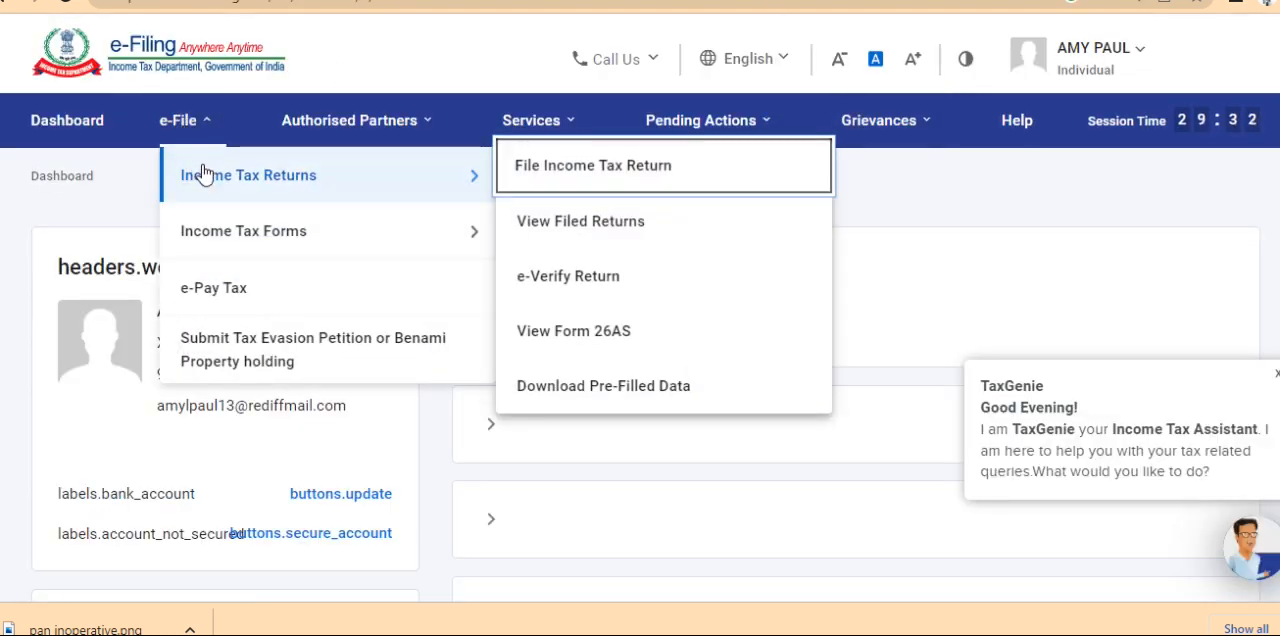
pyautogui.click(632, 327)
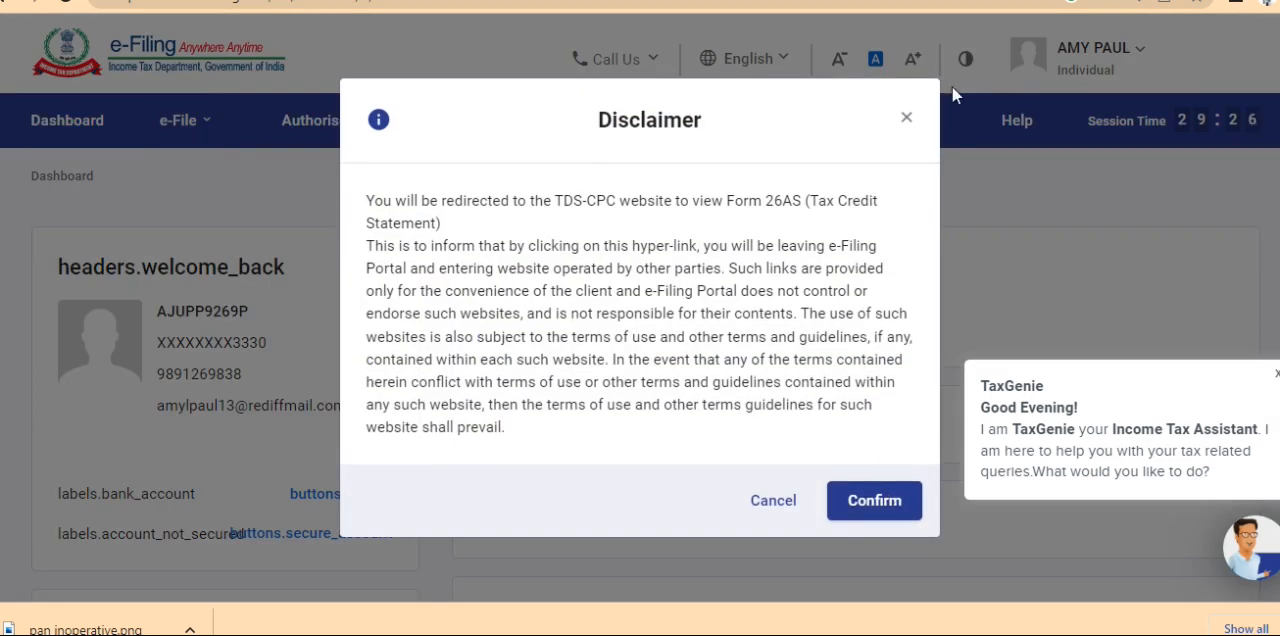
pyautogui.click(906, 121)
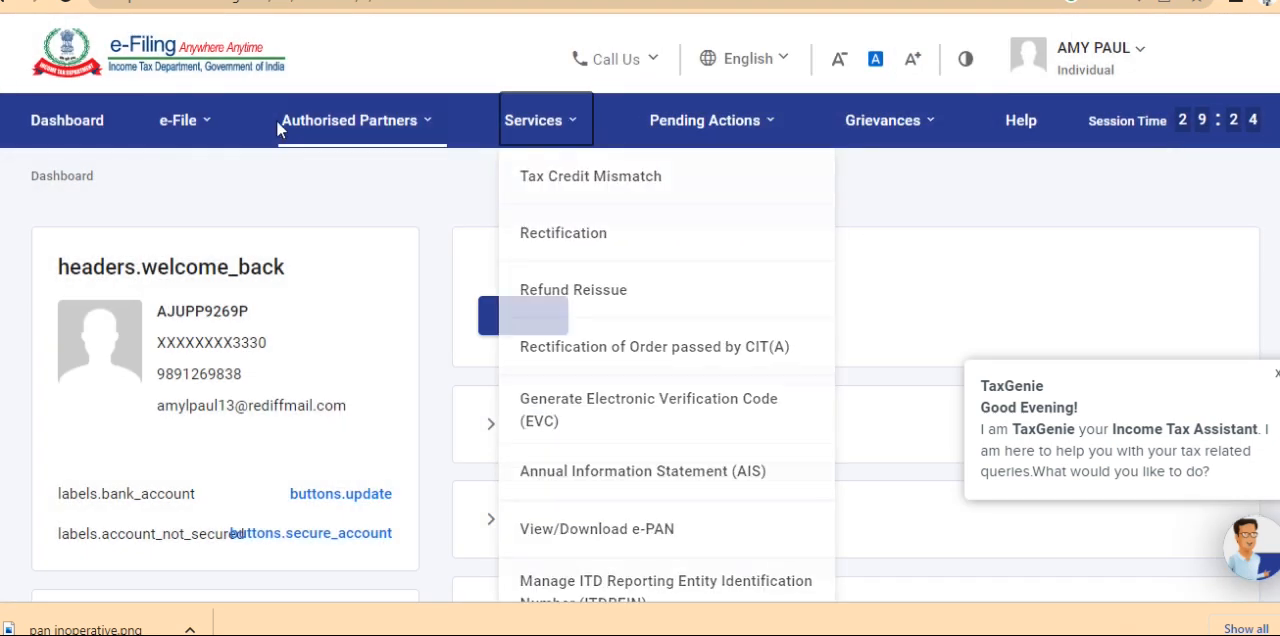
# Go from e-Filing to TRACES for Form 26AS, confirming the redirect disclaimer and agreeing to the usage of Form 16/16A
pyautogui.moveTo(207, 125)
pyautogui.moveTo(210, 178)
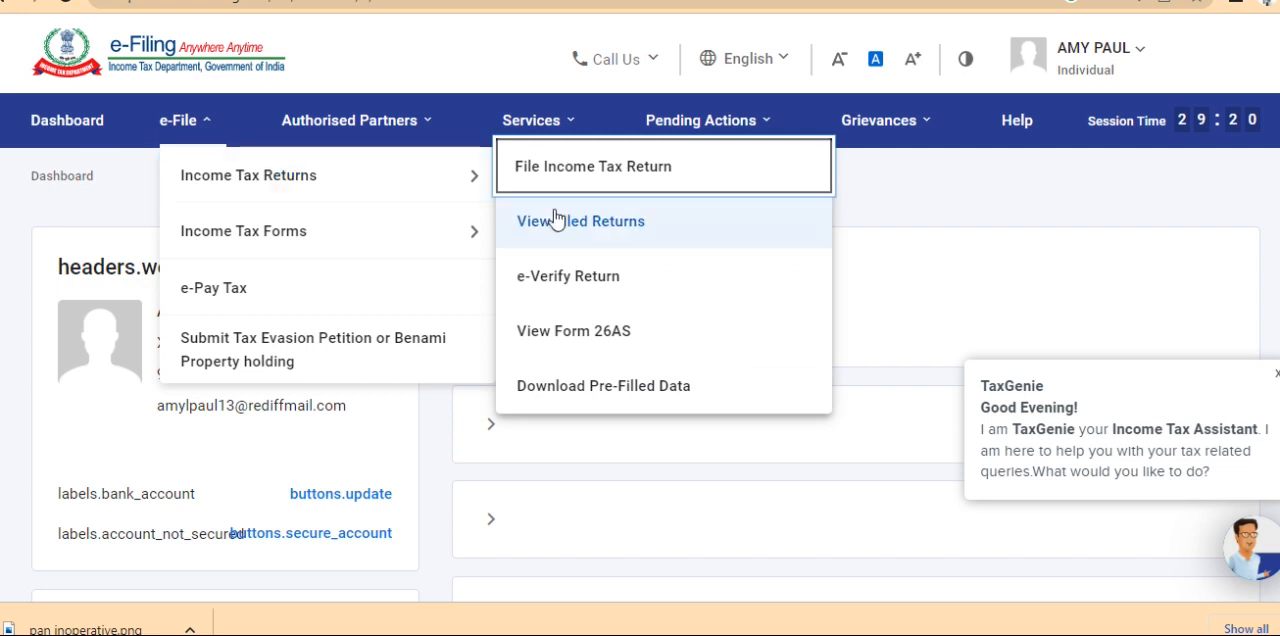
pyautogui.click(593, 336)
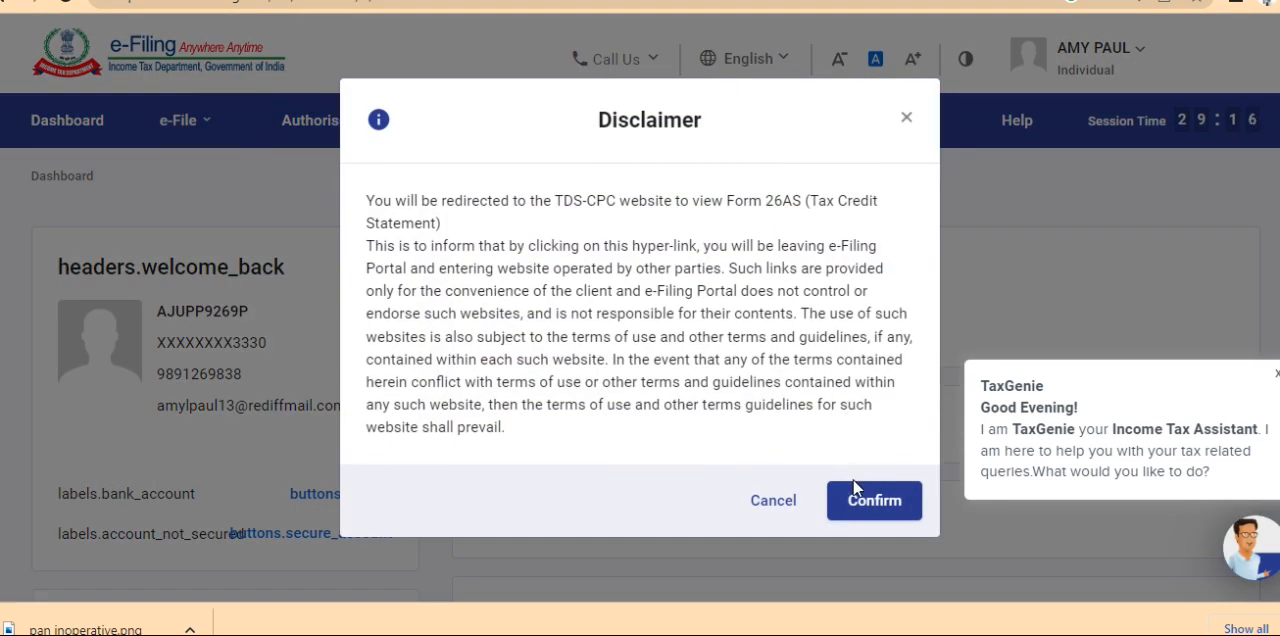
pyautogui.click(860, 499)
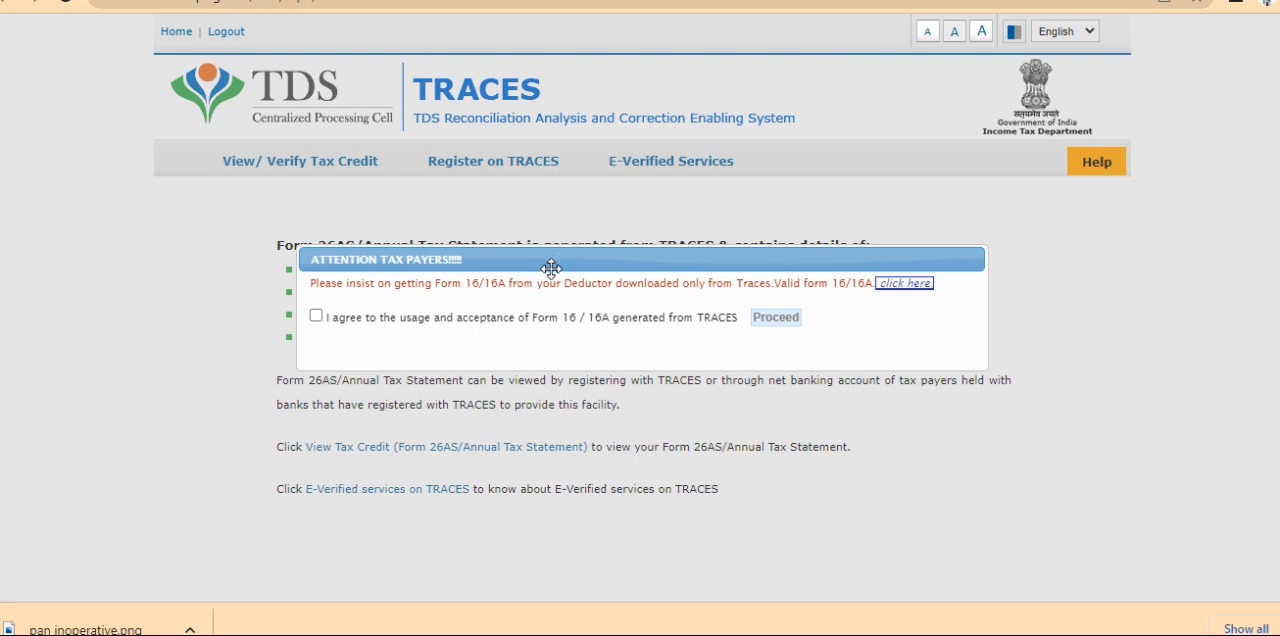
pyautogui.click(318, 318)
pyautogui.click(764, 326)
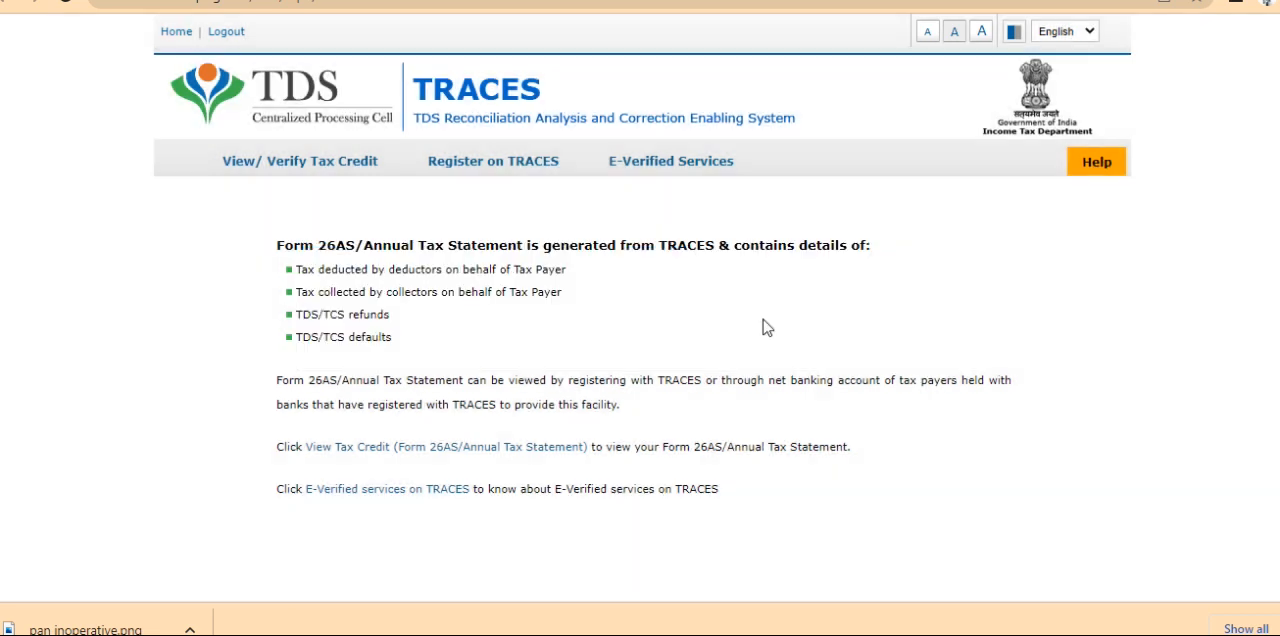
# Display the Form 26AS/Annual Tax Statement for assessment year 2023-24 in HTML format
pyautogui.moveTo(336, 168)
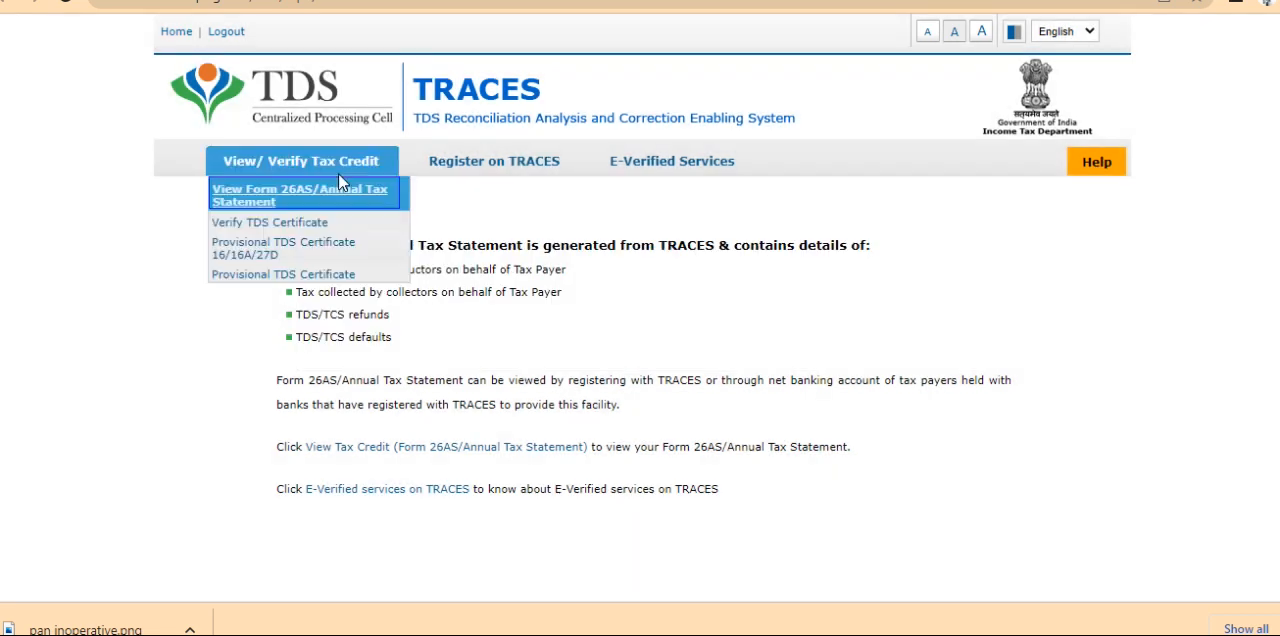
pyautogui.click(259, 205)
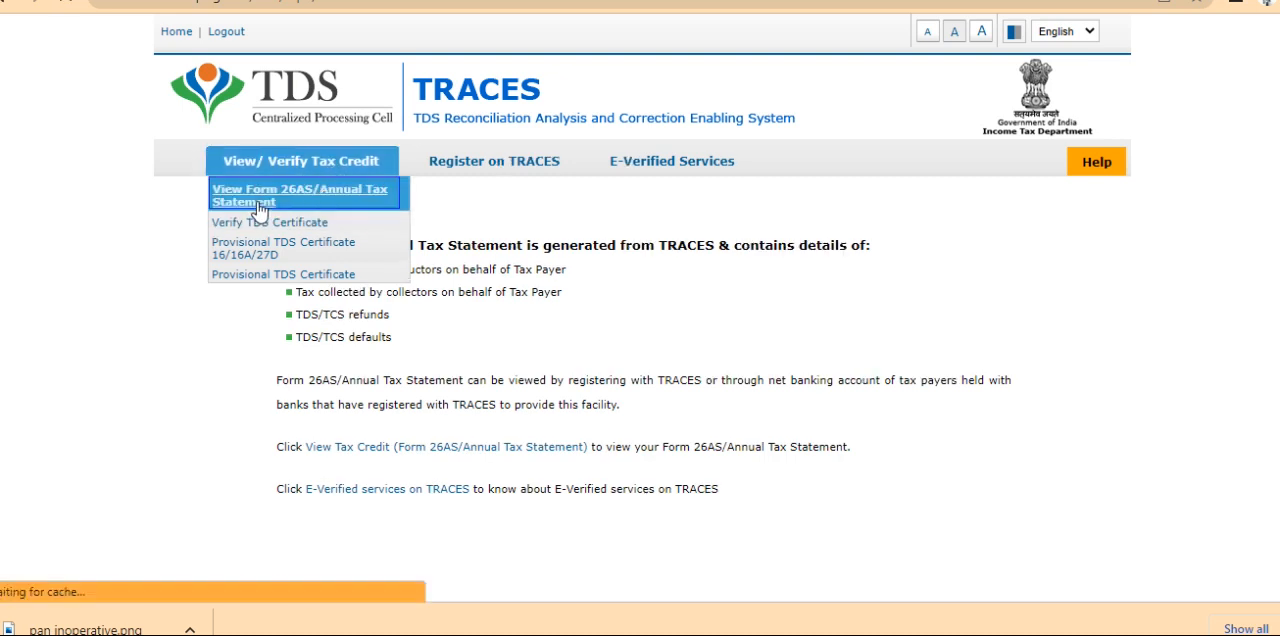
pyautogui.click(739, 262)
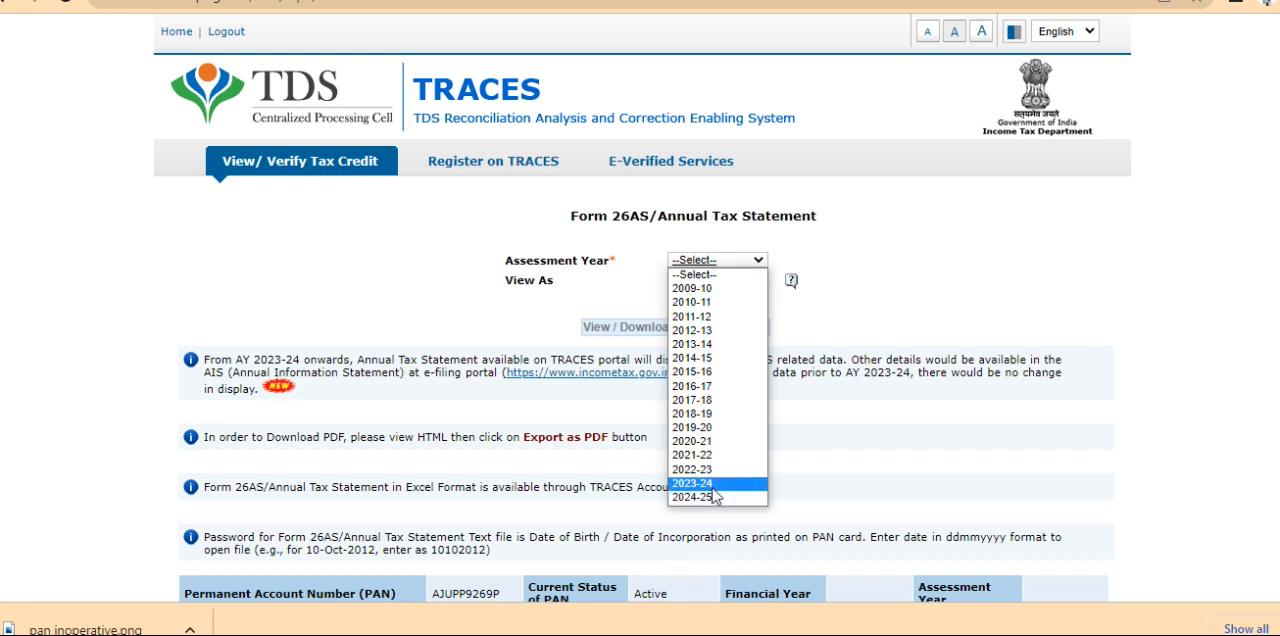
pyautogui.click(712, 485)
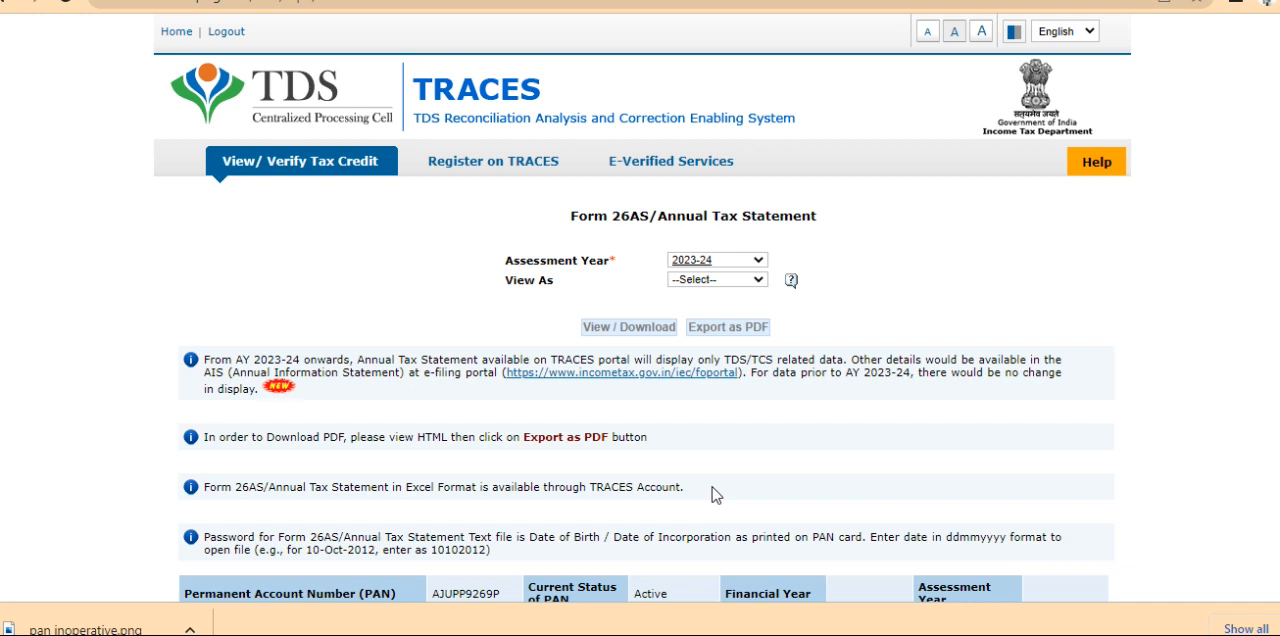
pyautogui.click(740, 285)
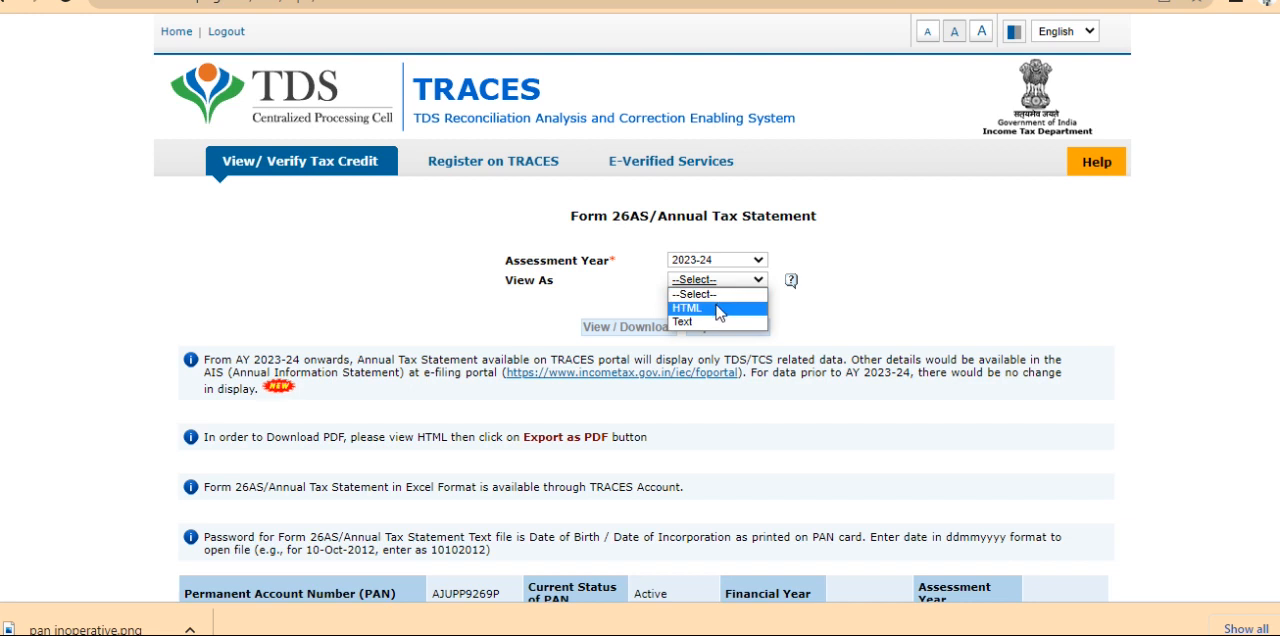
pyautogui.click(716, 308)
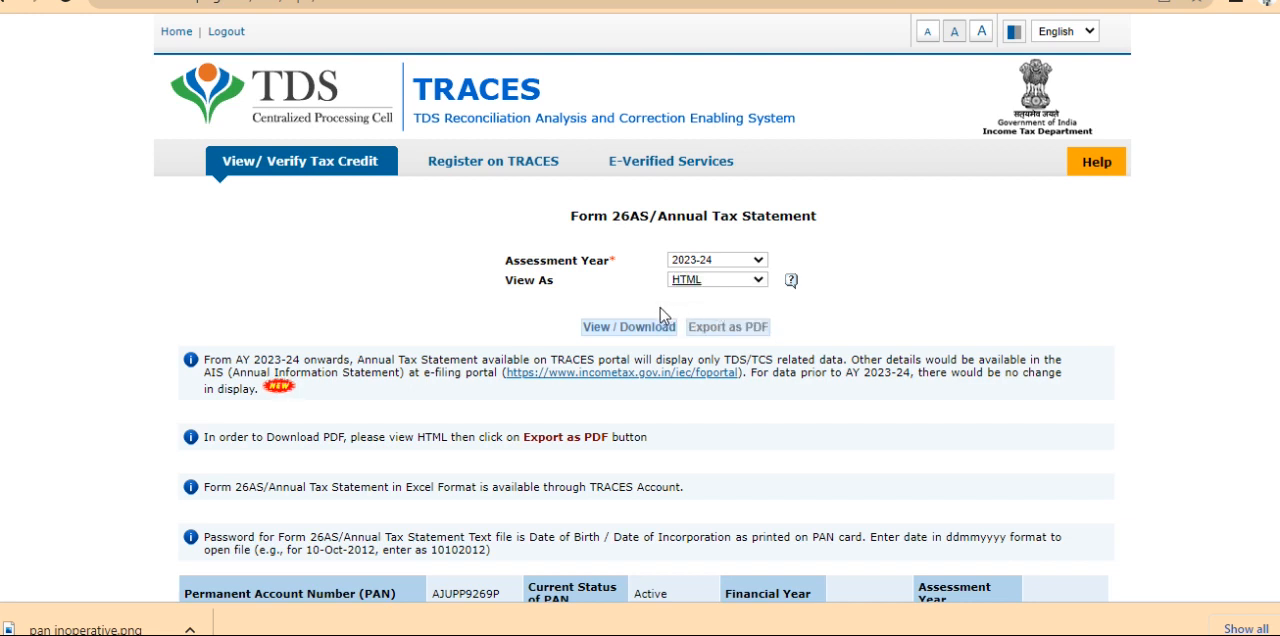
pyautogui.click(642, 328)
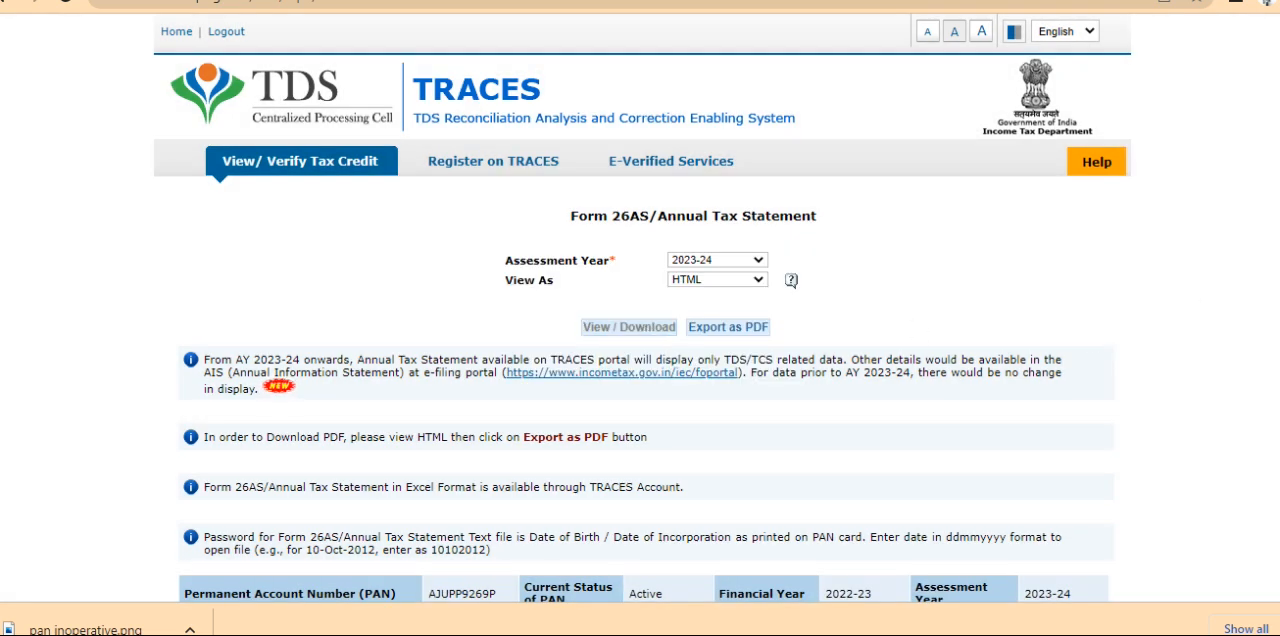
# Examine the Form 26AS sections on tax deducted at source, tax collected at source and paid refunds
pyautogui.rightClick(1013, 187)
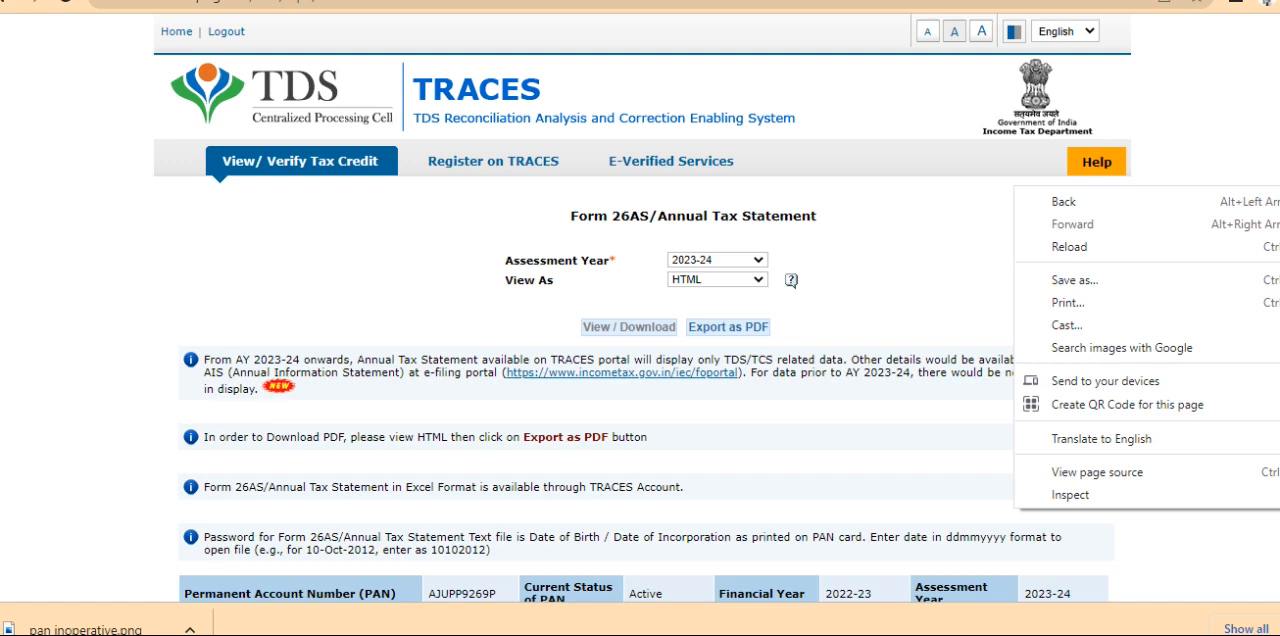
pyautogui.press('Escape')
pyautogui.scroll(-4, 640, 350)
pyautogui.scroll(-3, 1034, 254)
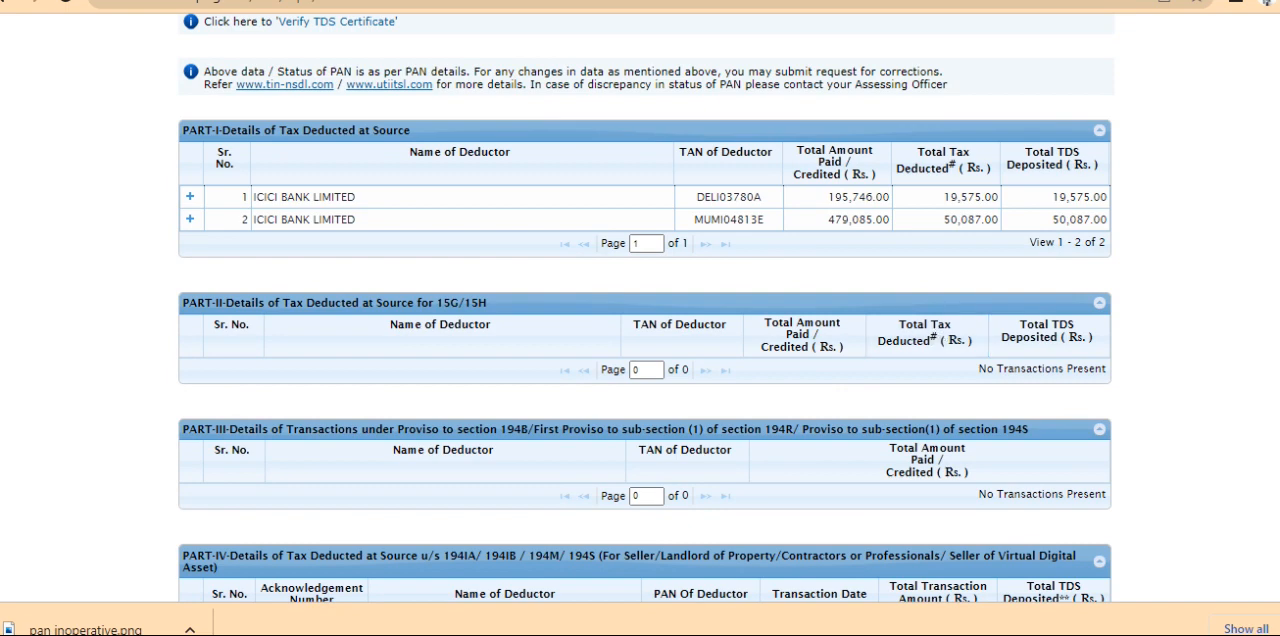
pyautogui.scroll(-5, 1278, 360)
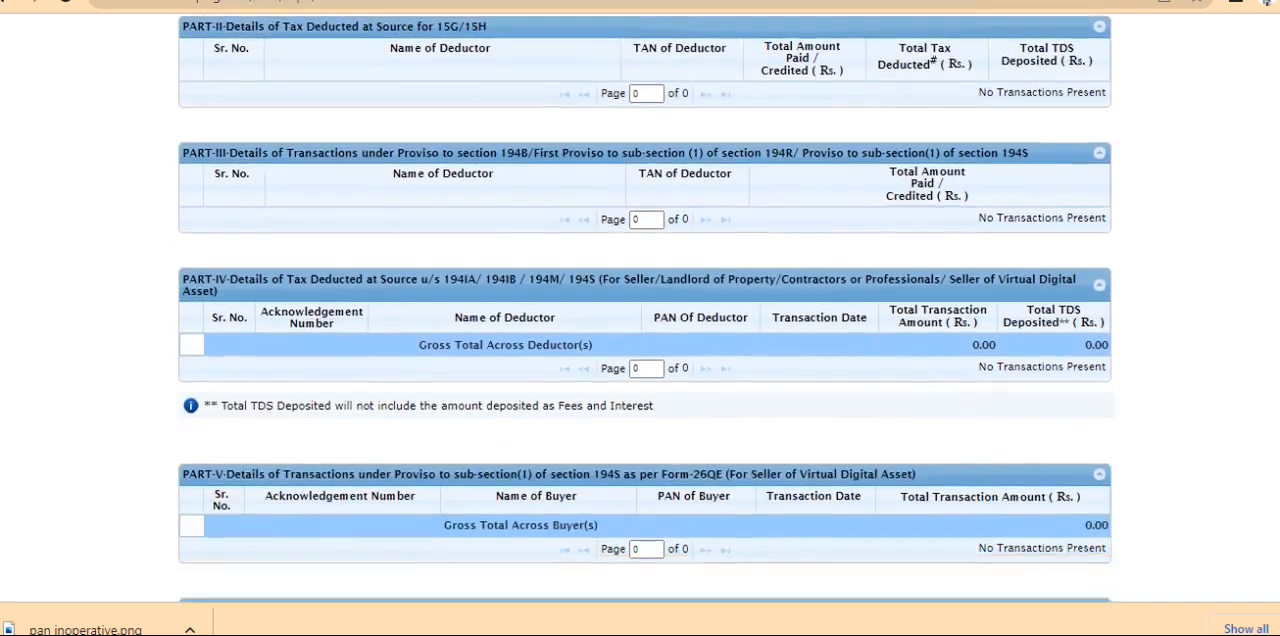
pyautogui.scroll(-1, 1278, 360)
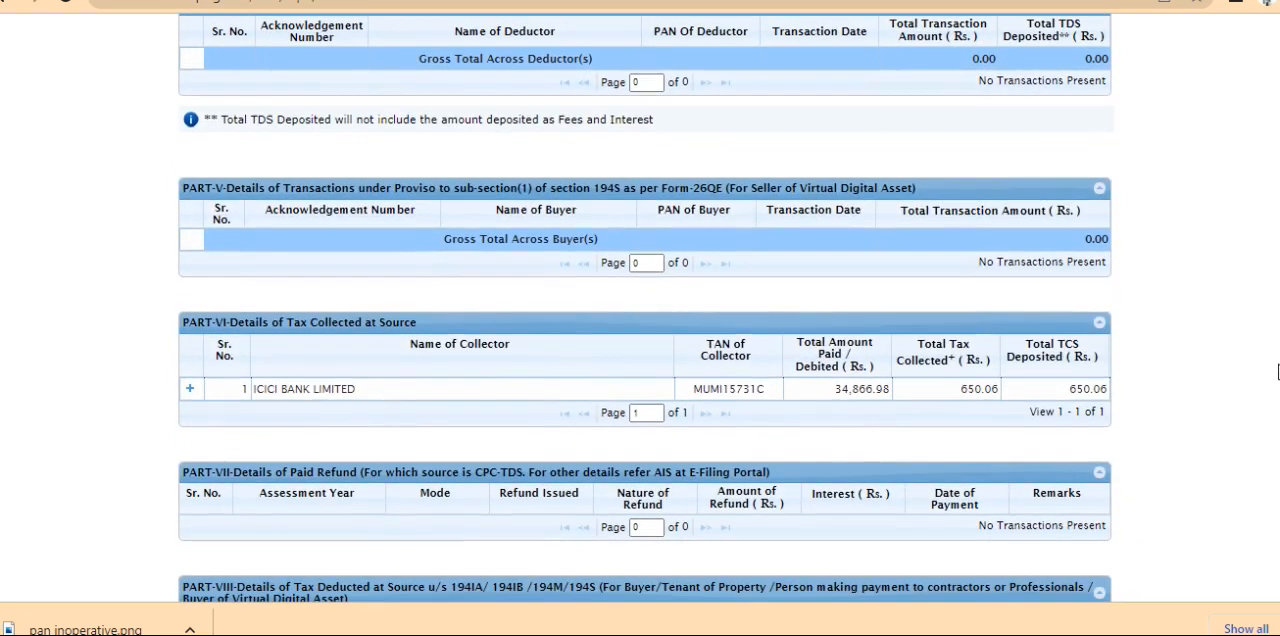
pyautogui.scroll(10, 1260, 280)
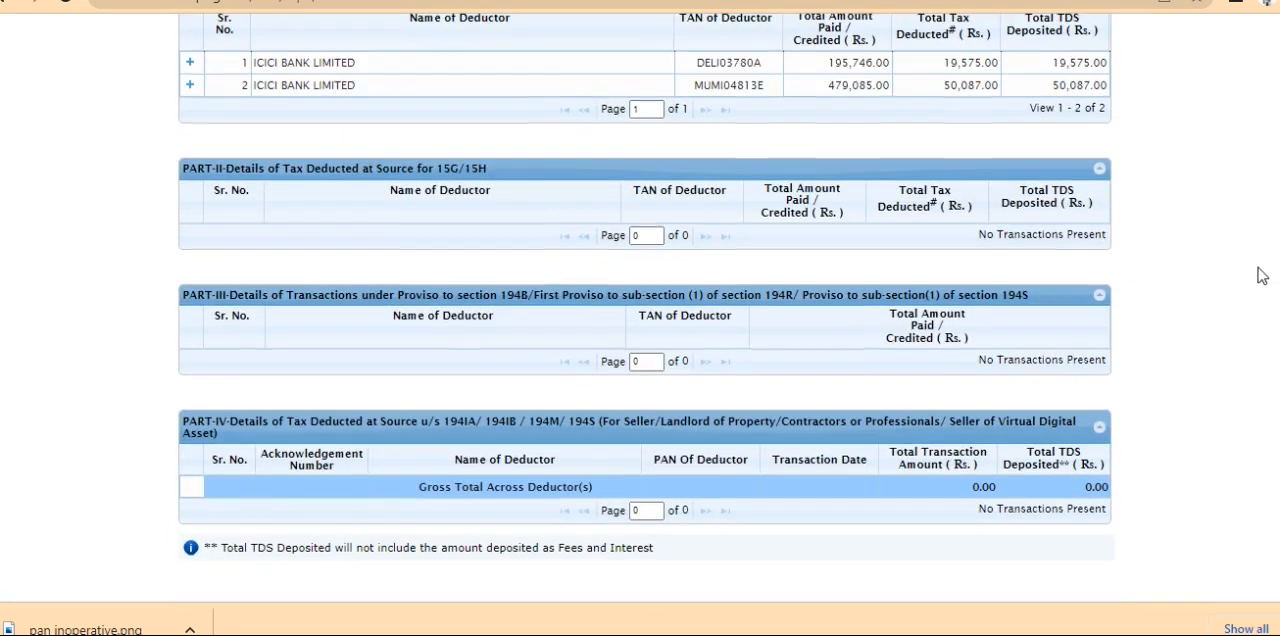
pyautogui.scroll(4, 1247, 193)
pyautogui.scroll(2, 1241, 103)
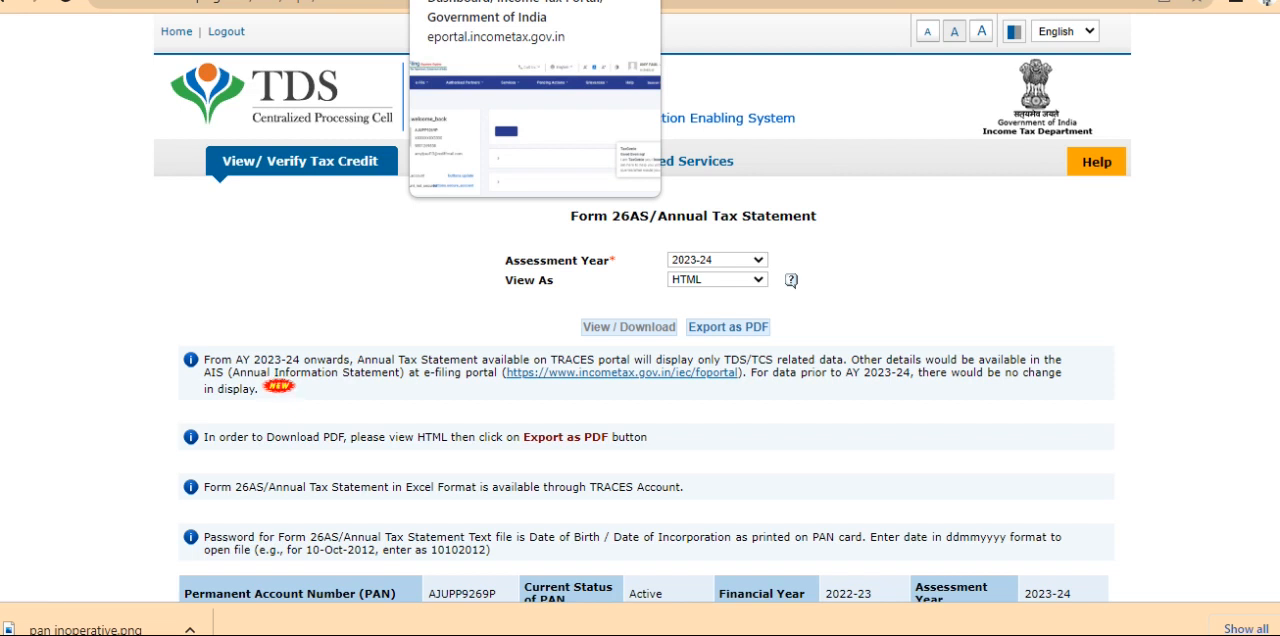
# Switch from TRACES back to the logged-in e-Filing dashboard window
pyautogui.click(500, 0)
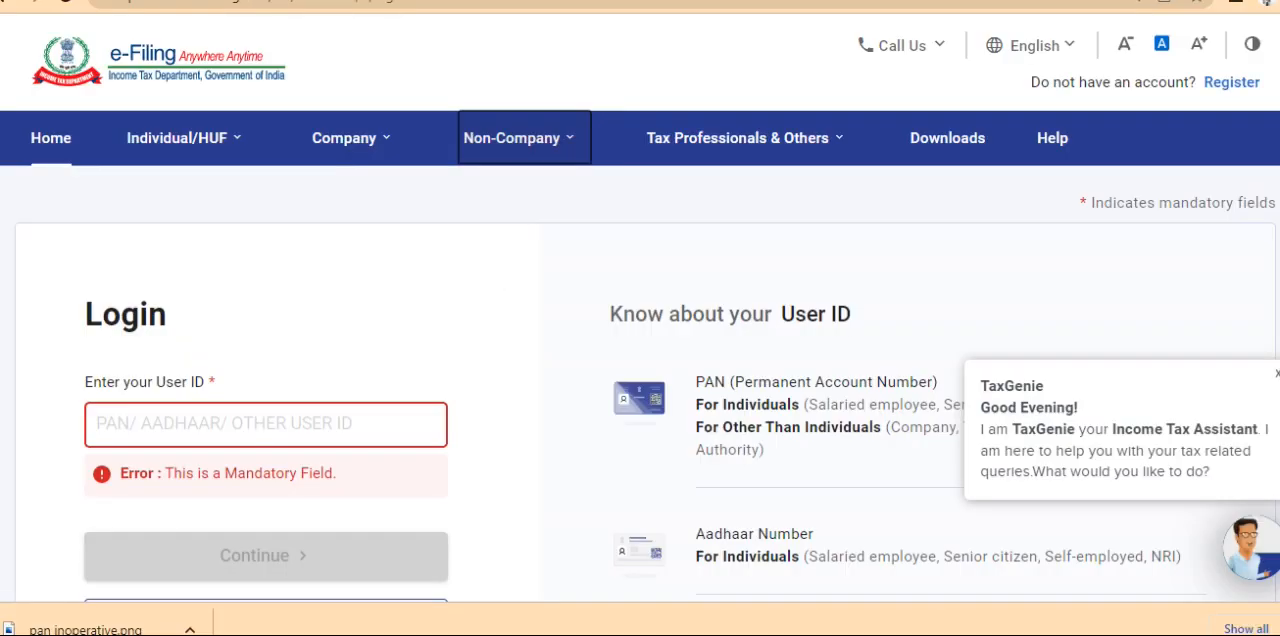
pyautogui.click(363, 124)
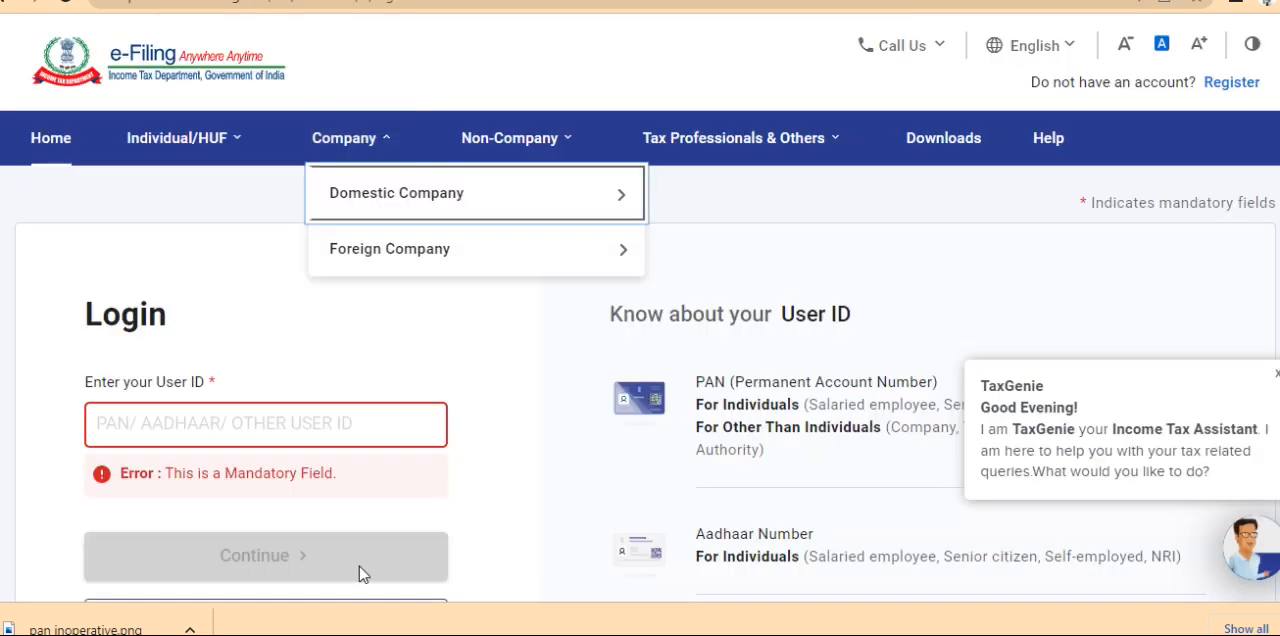
pyautogui.click(625, 634)
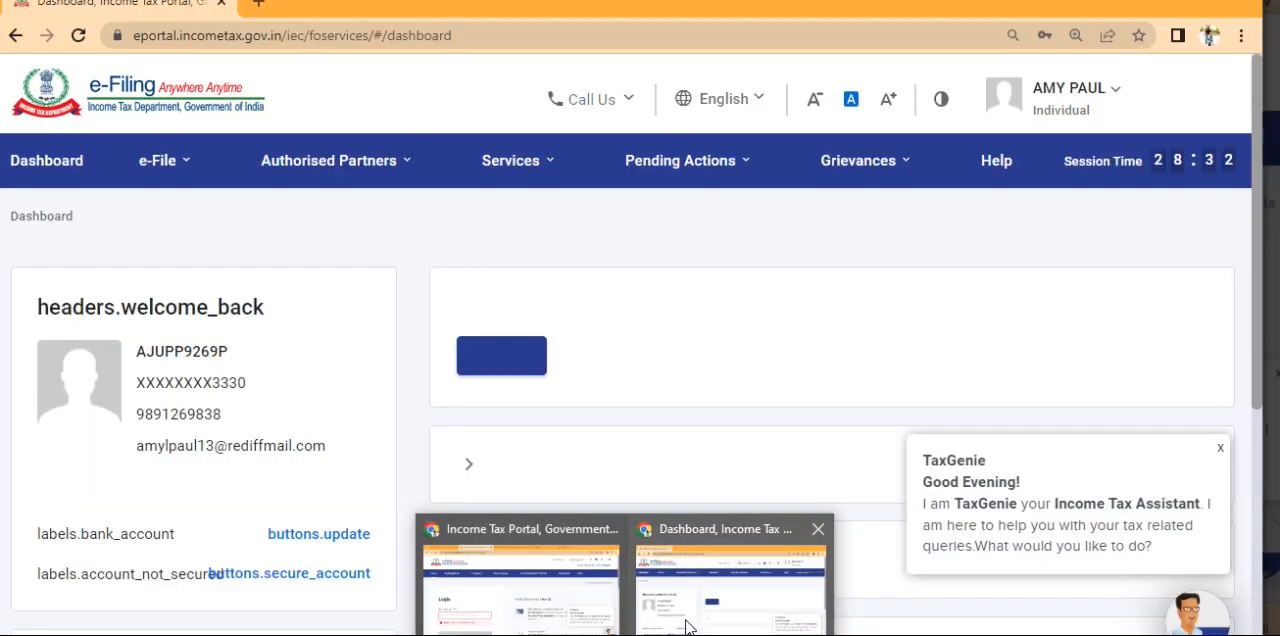
pyautogui.click(688, 627)
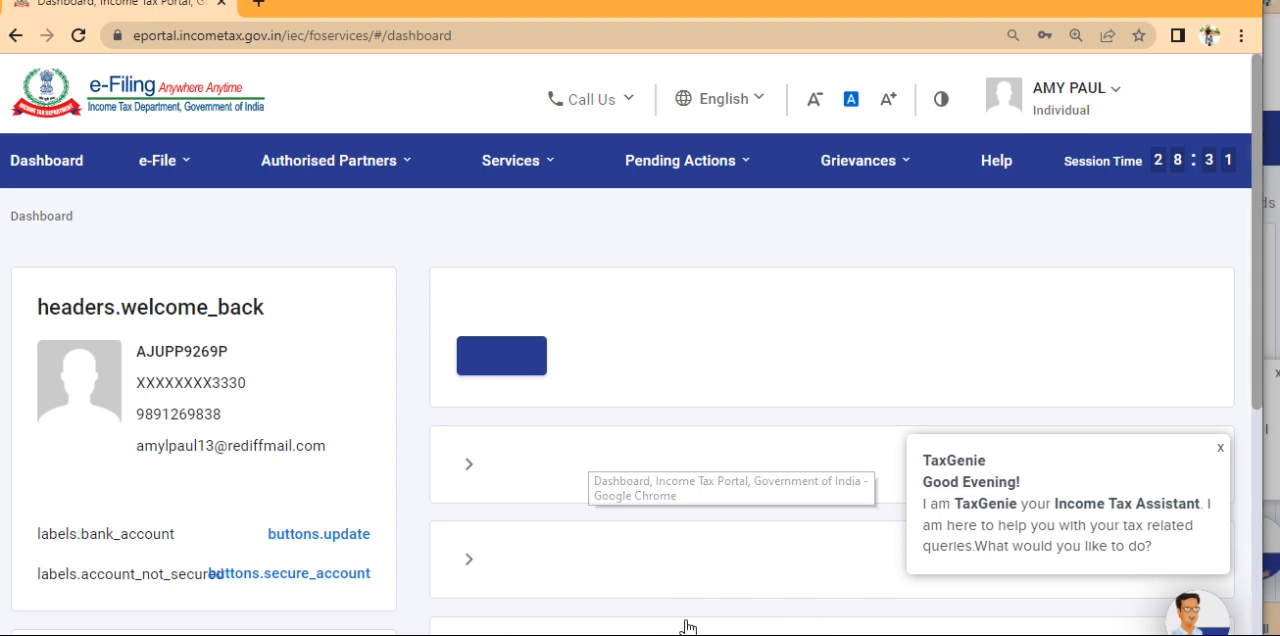
pyautogui.moveTo(180, 185)
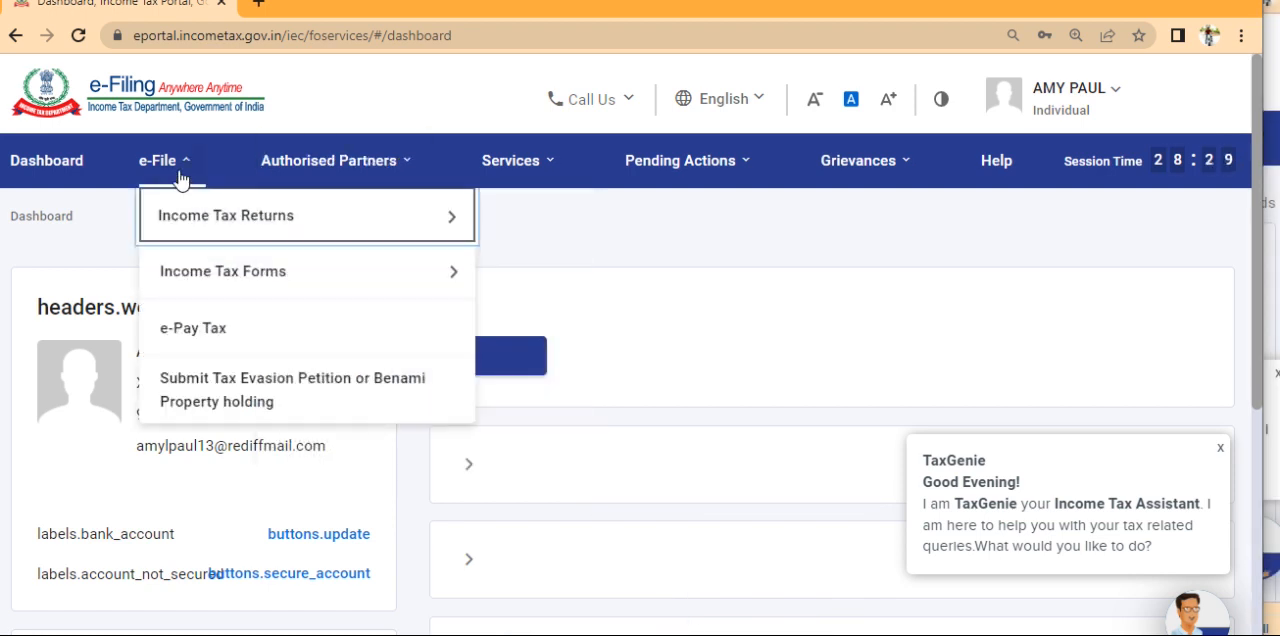
pyautogui.moveTo(163, 213)
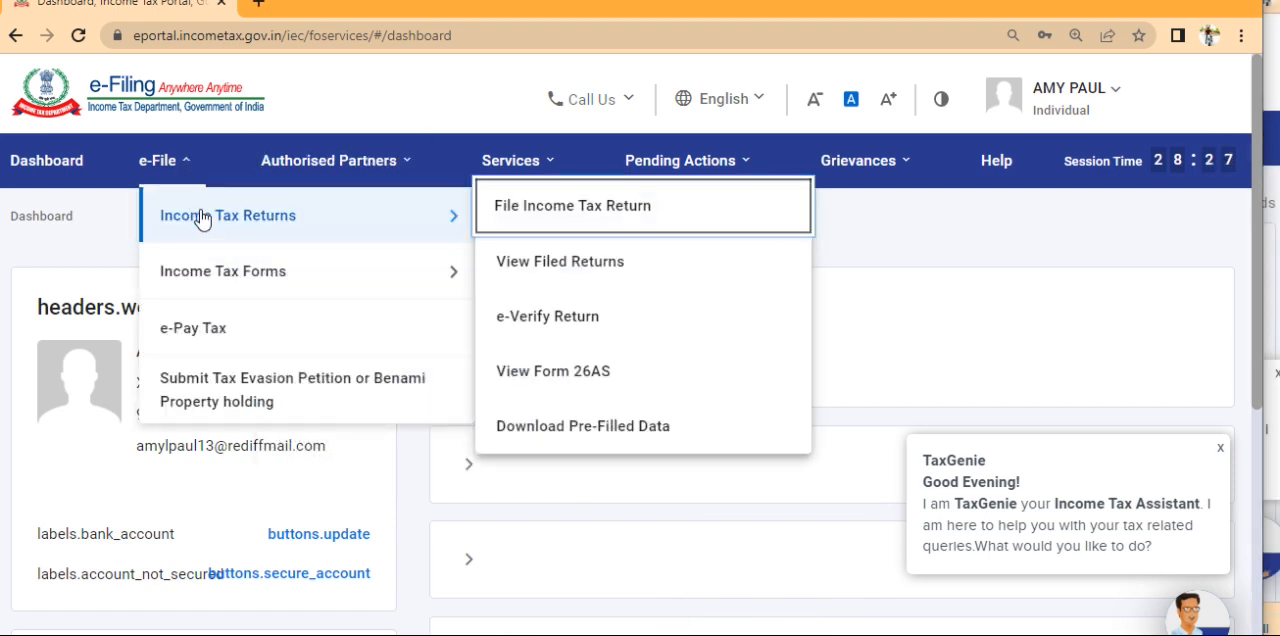
pyautogui.click(592, 385)
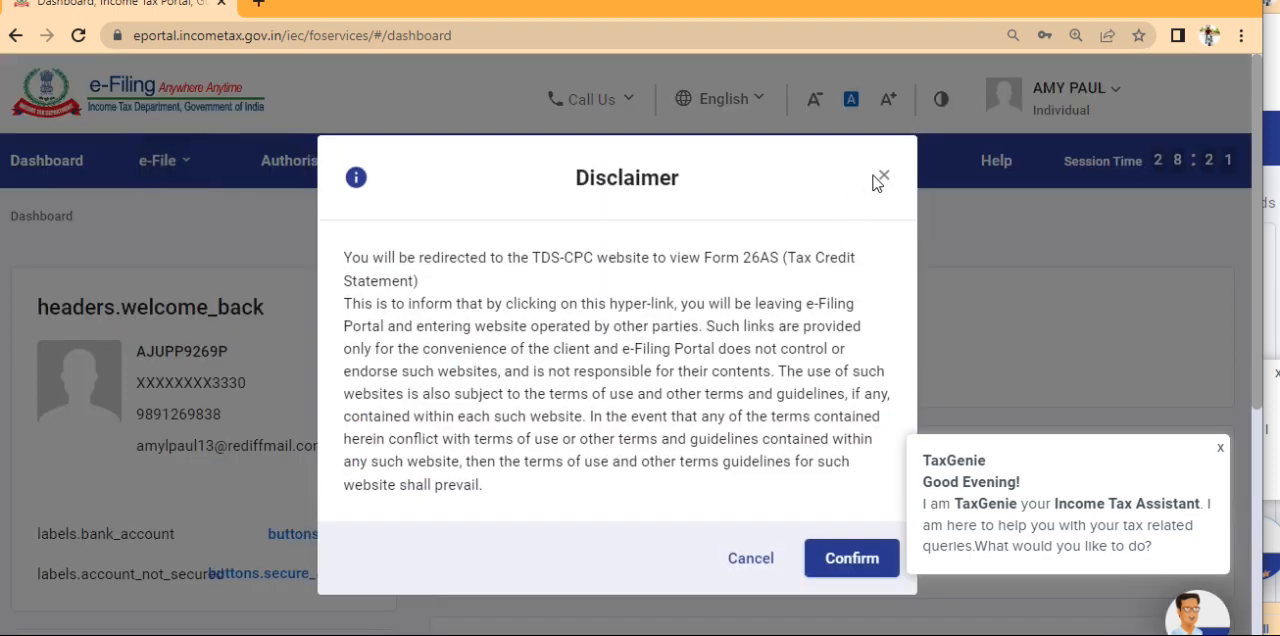
pyautogui.click(884, 176)
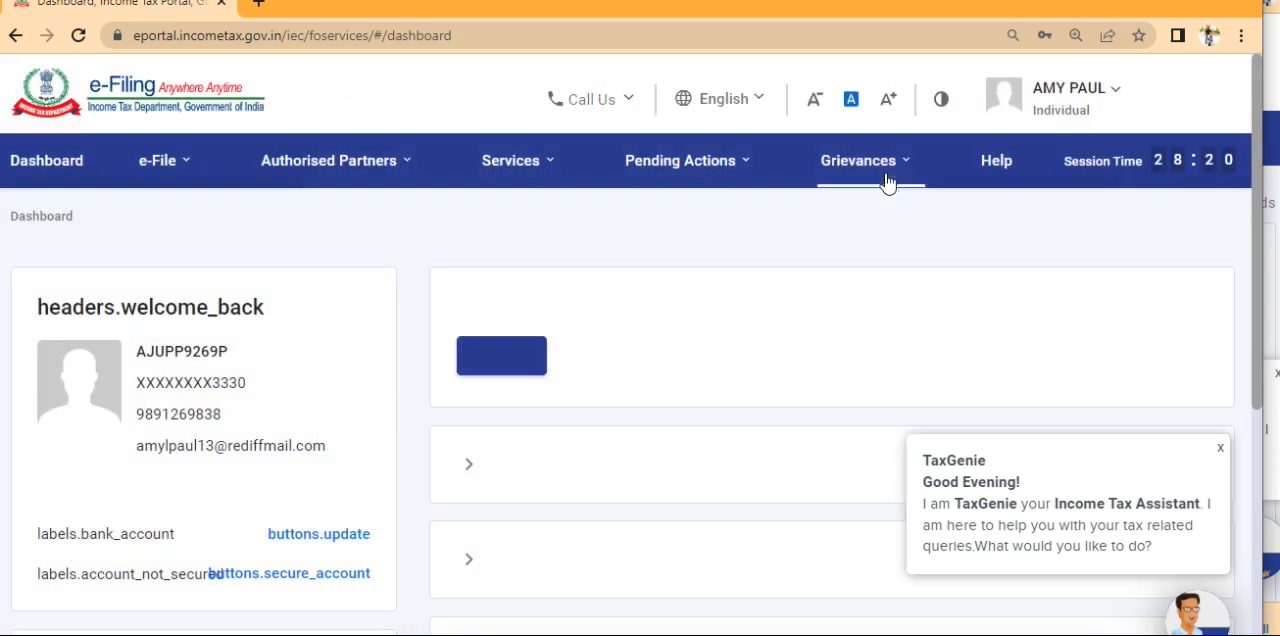
# Enlarge the e-Filing dashboard window and open the File Income Tax Return service
pyautogui.click(52, 165)
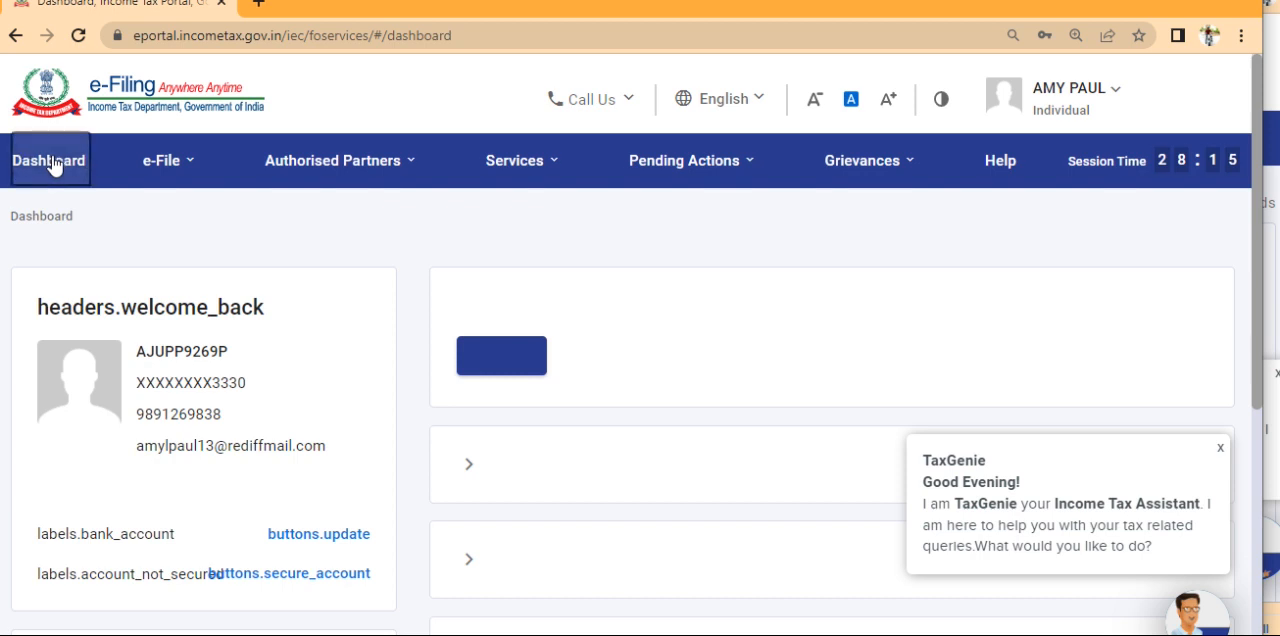
pyautogui.click(1195, 2)
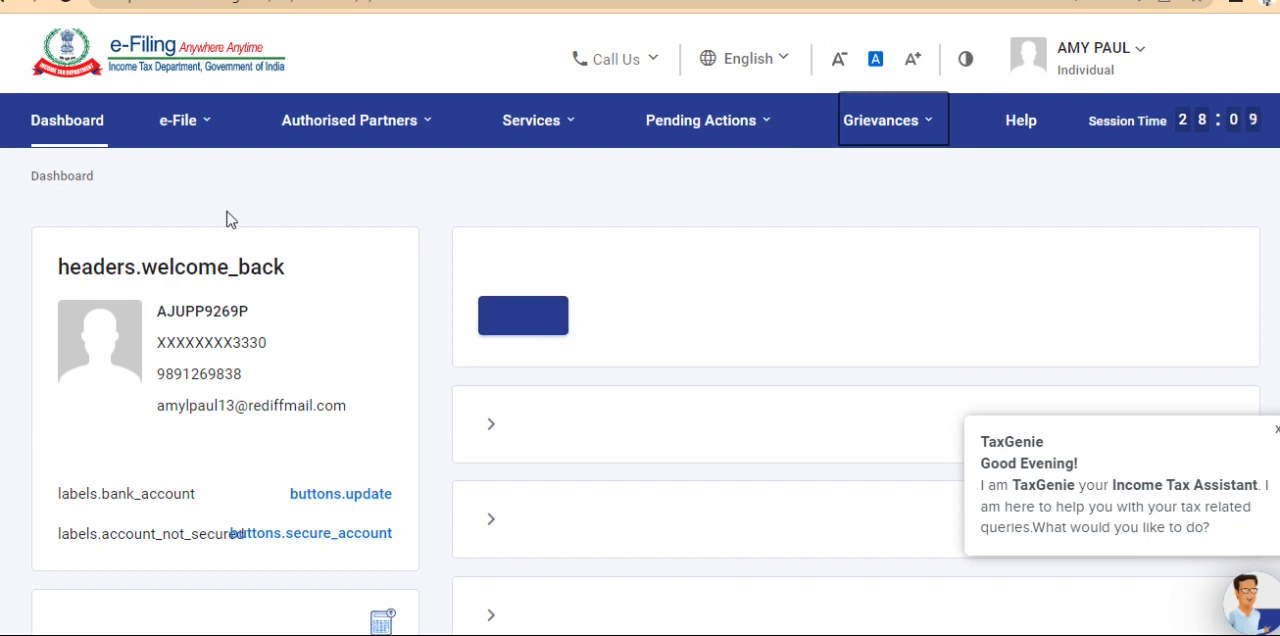
pyautogui.click(195, 122)
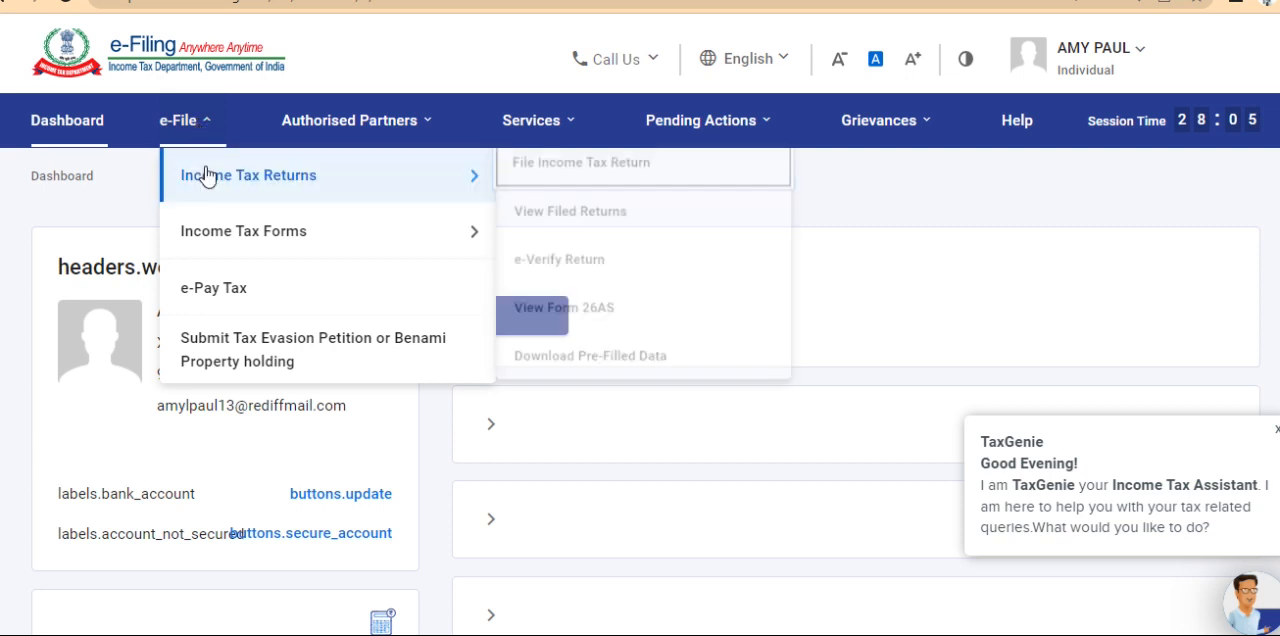
pyautogui.click(549, 178)
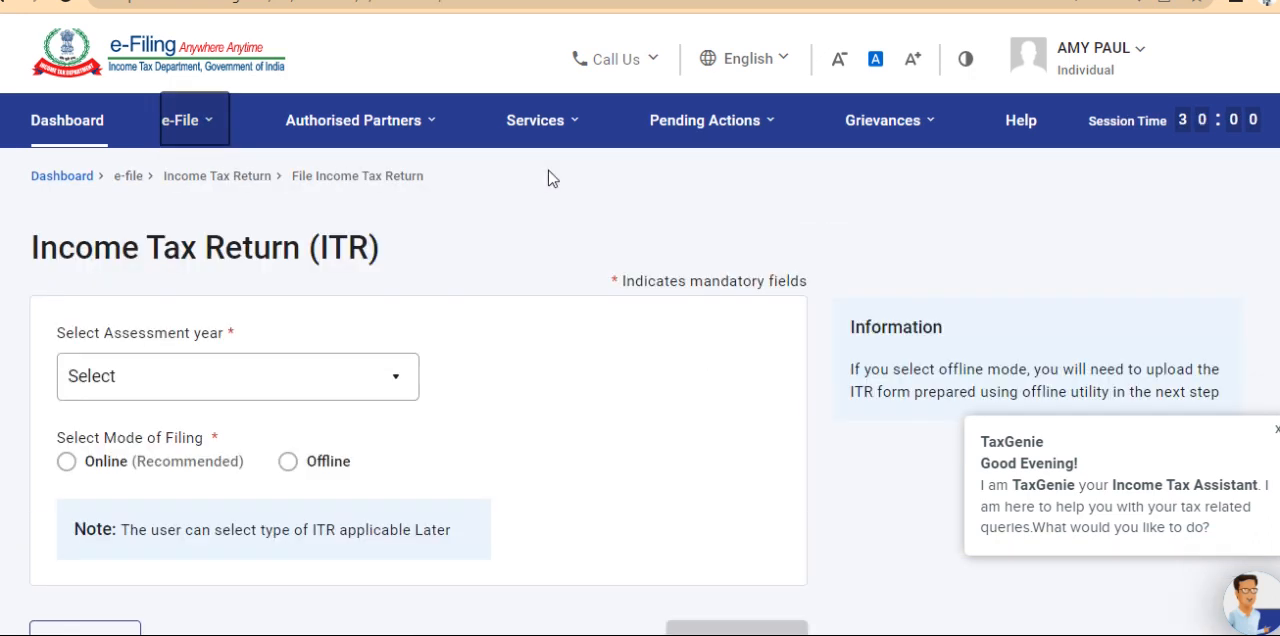
# Choose assessment year 2023-24 (Current A.Y.) with the Online mode of filing and continue to the return
pyautogui.click(329, 390)
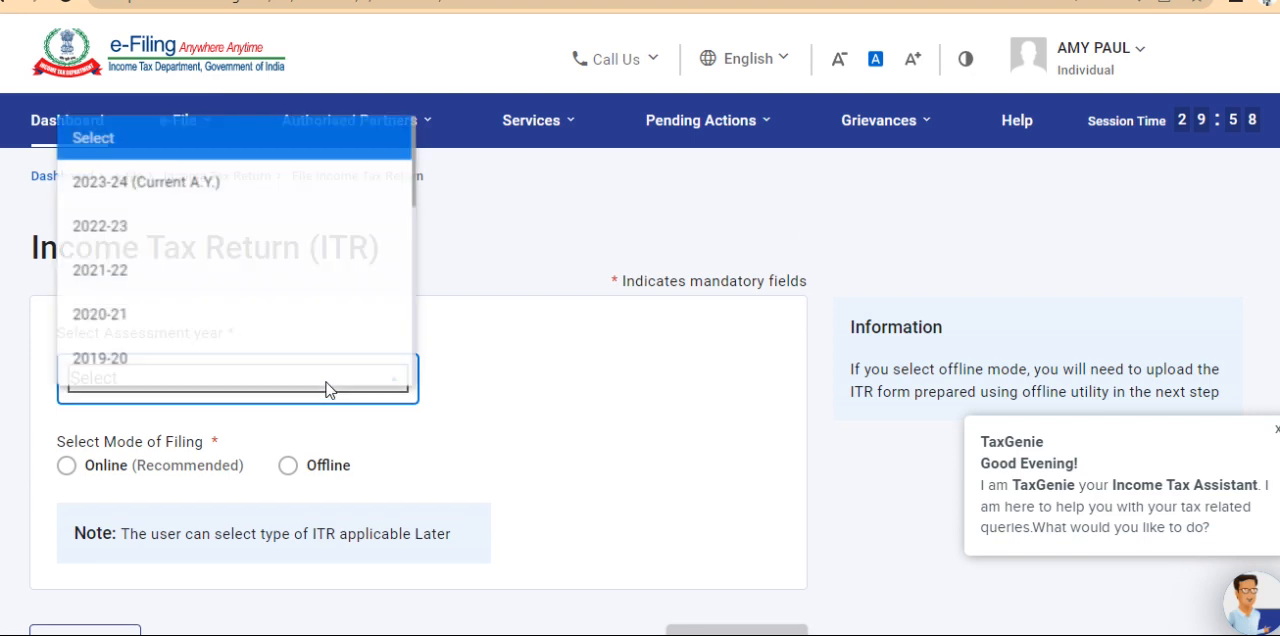
pyautogui.click(343, 204)
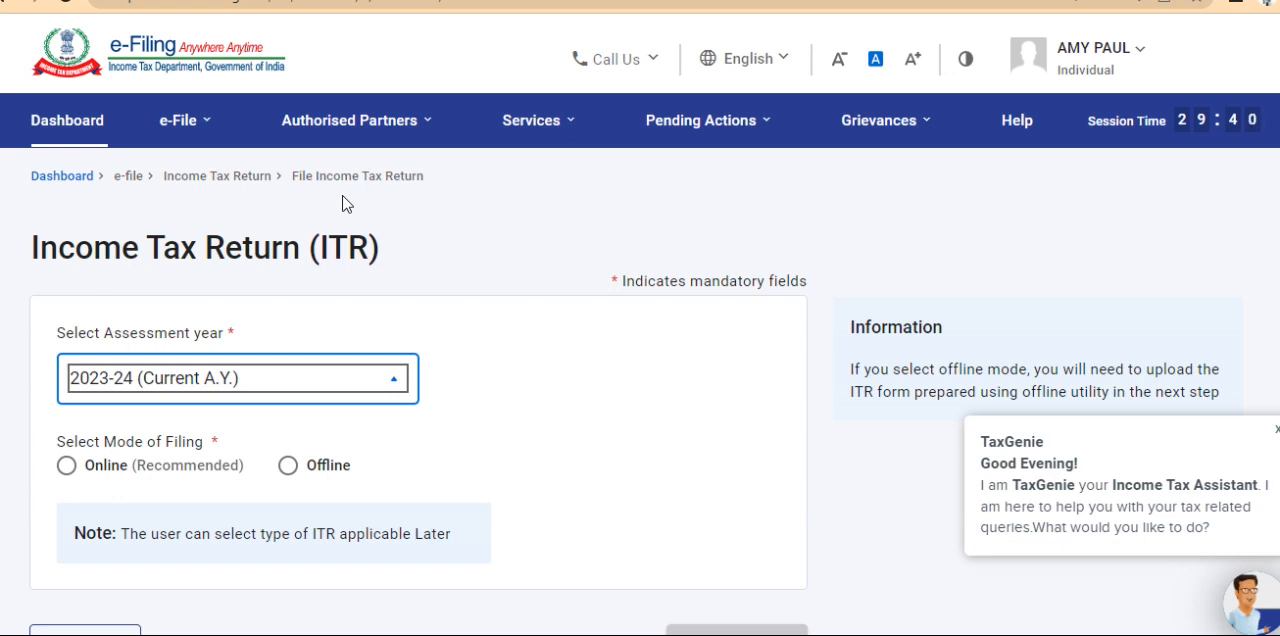
pyautogui.click(67, 466)
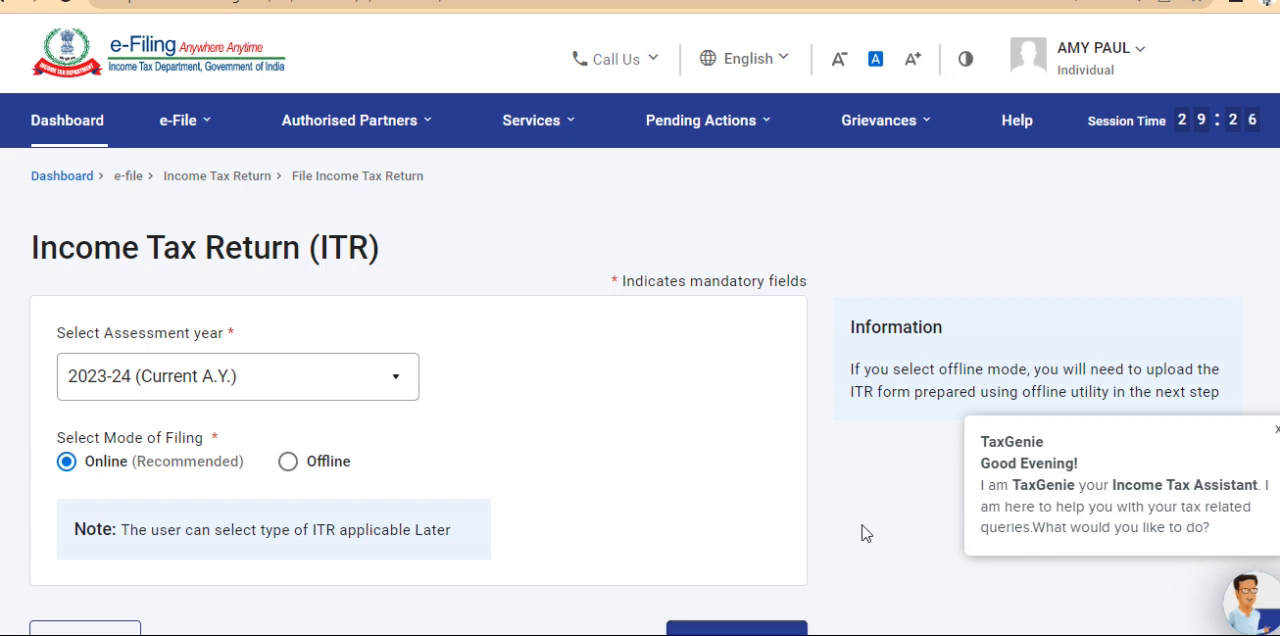
pyautogui.scroll(-2, 866, 534)
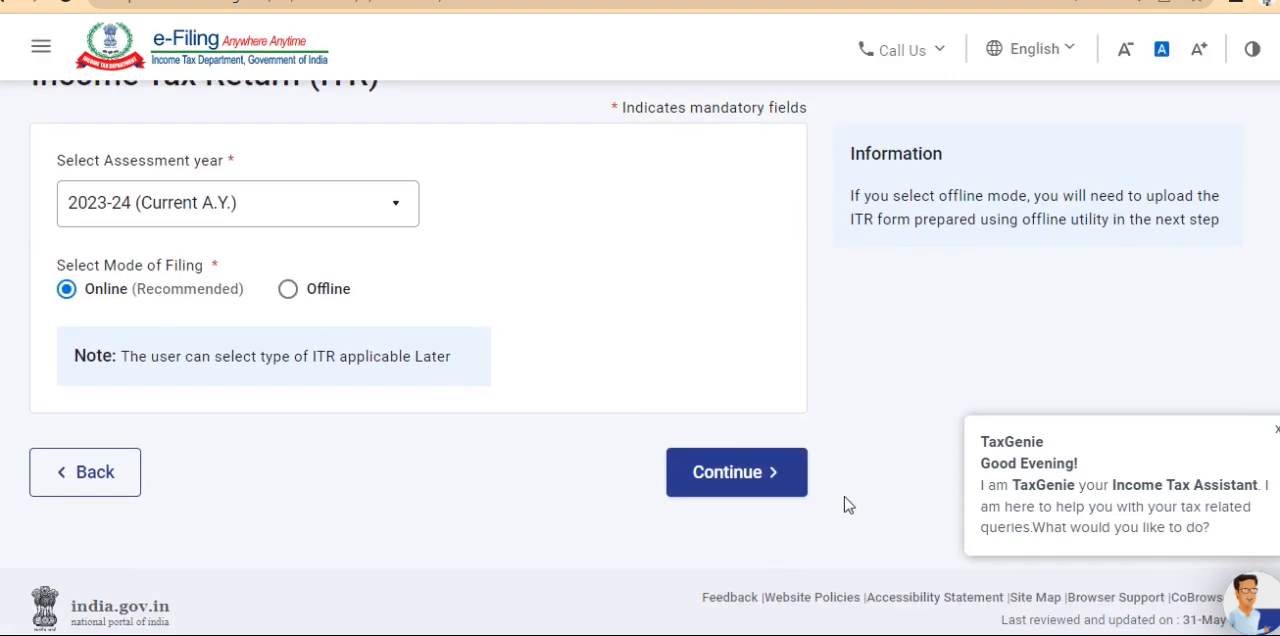
pyautogui.click(765, 472)
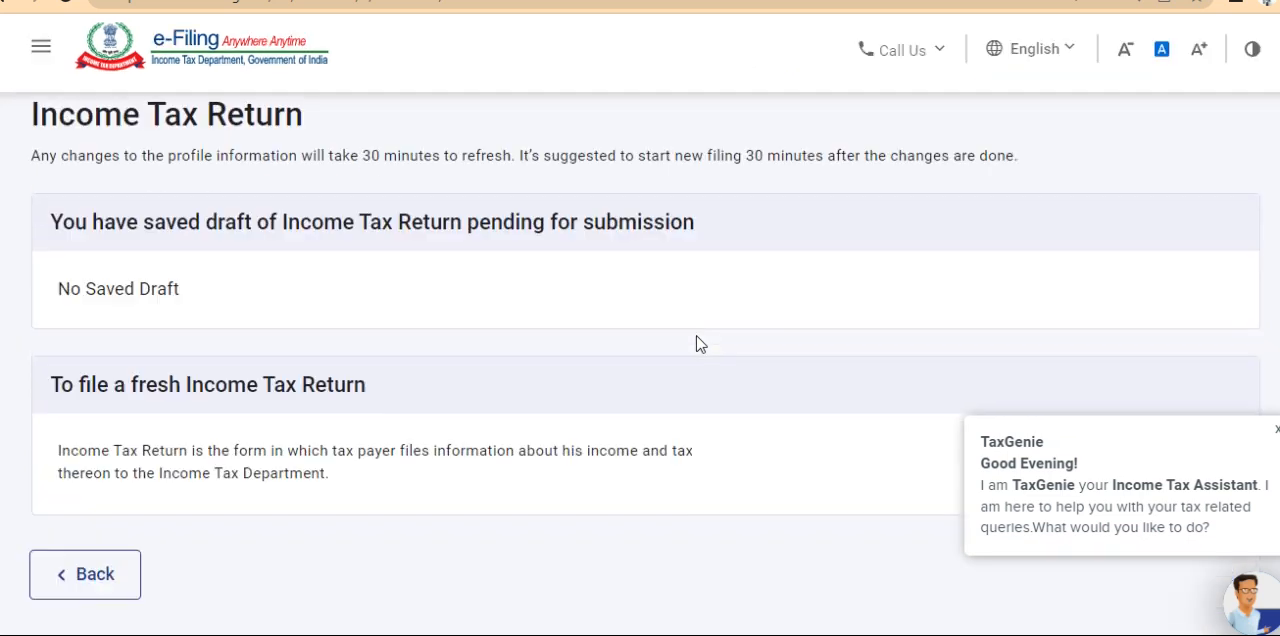
# Start a new filing with the Individual status and select ITR - 1 as the form to file
pyautogui.scroll(-2, 700, 344)
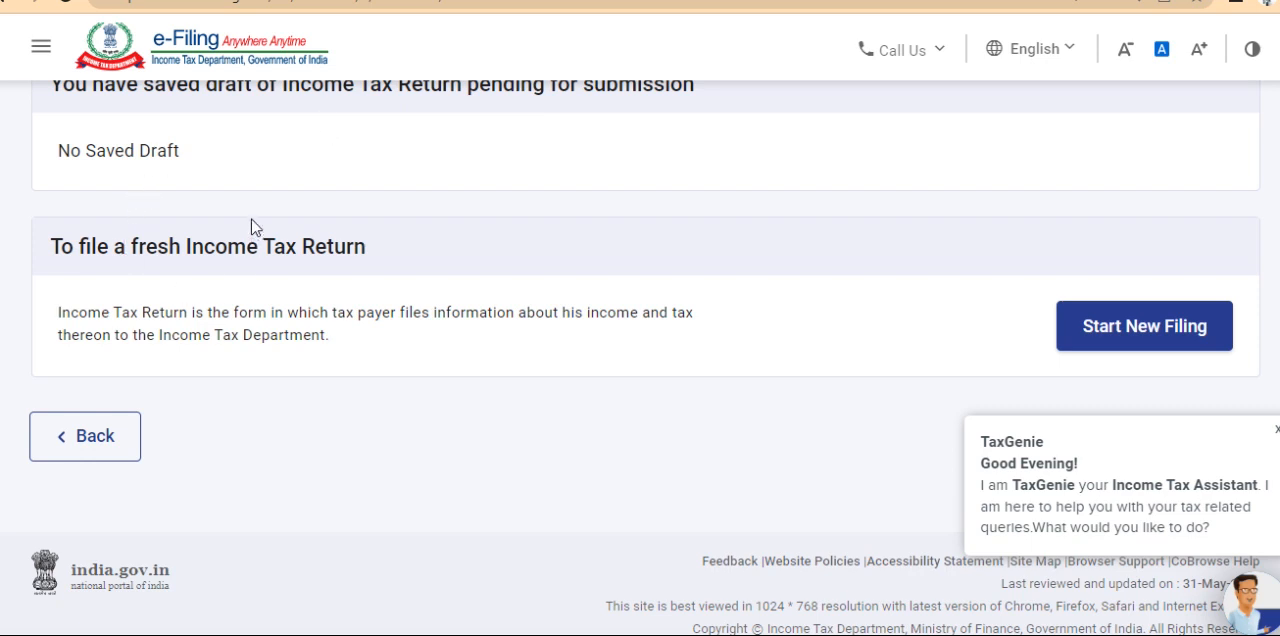
pyautogui.click(1139, 330)
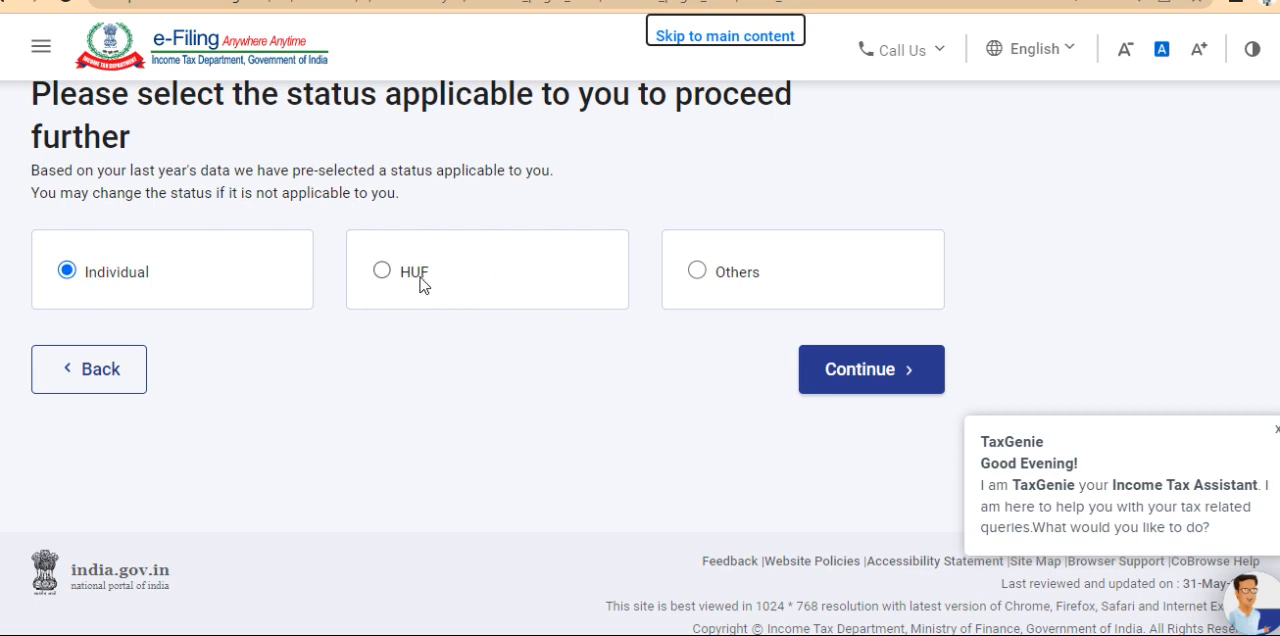
pyautogui.click(893, 374)
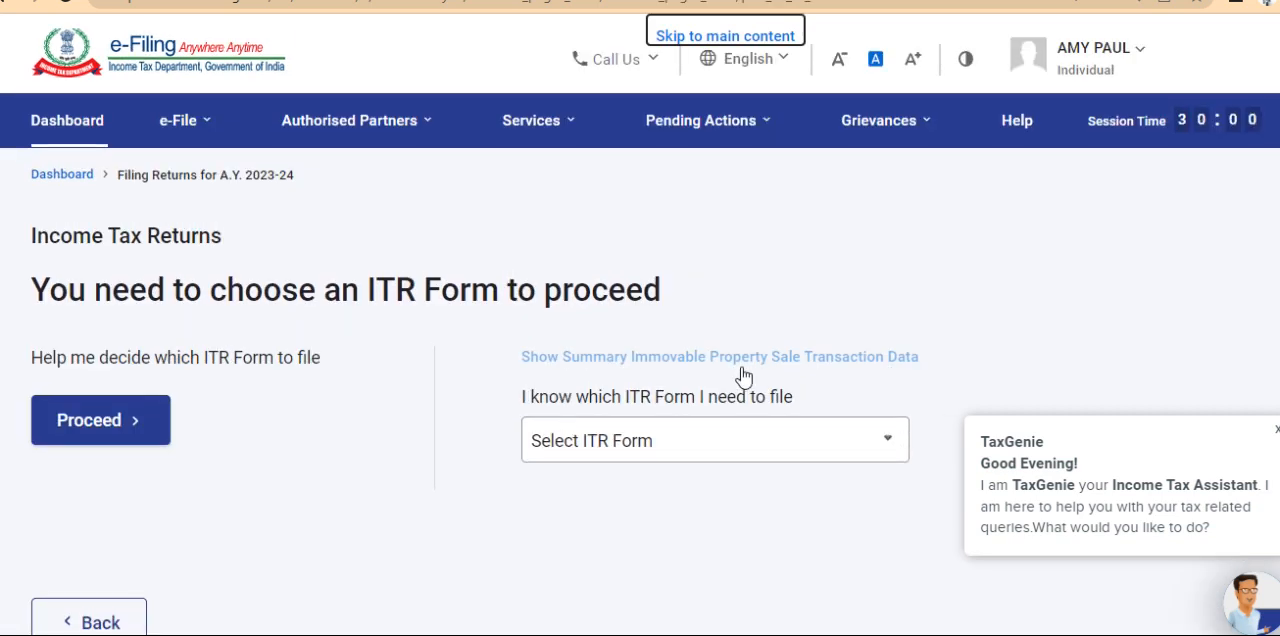
pyautogui.click(721, 445)
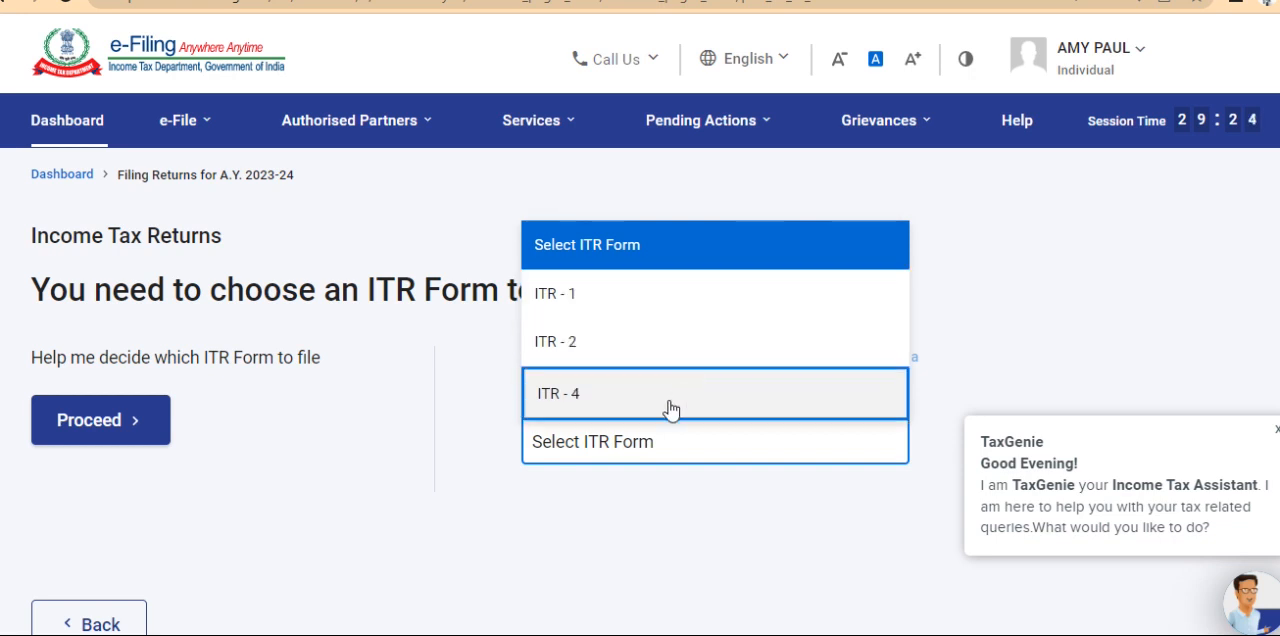
pyautogui.click(694, 301)
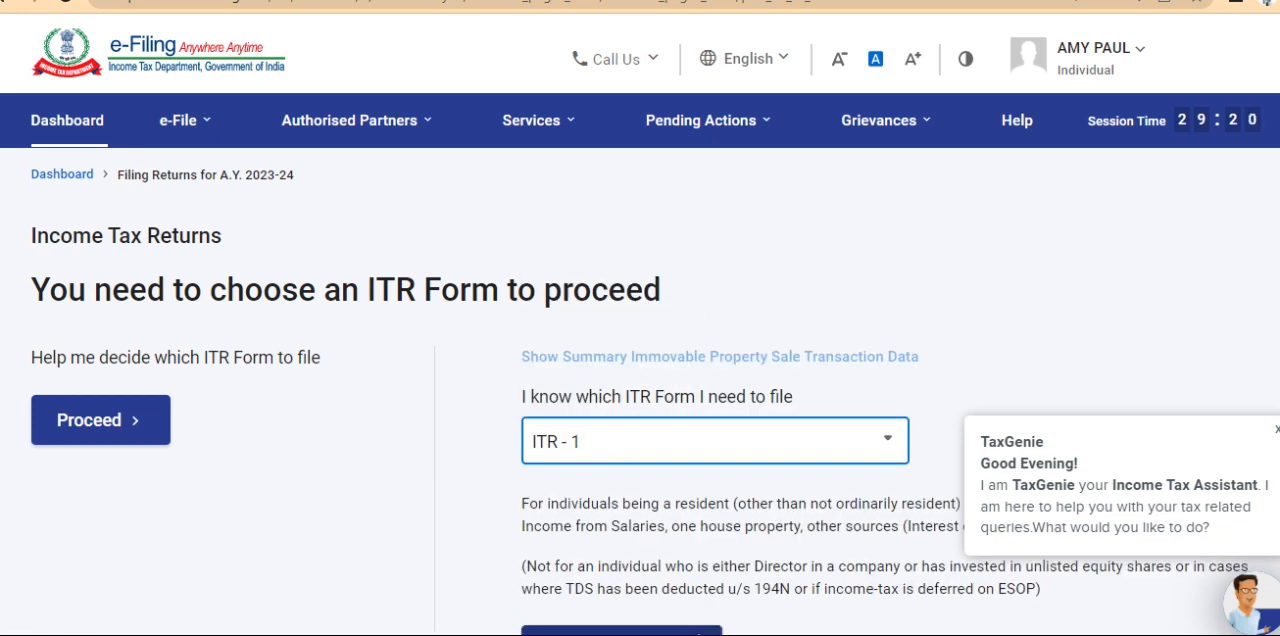
# Proceed with the selected ITR 1 form and get started on the return
pyautogui.scroll(-3, 771, 605)
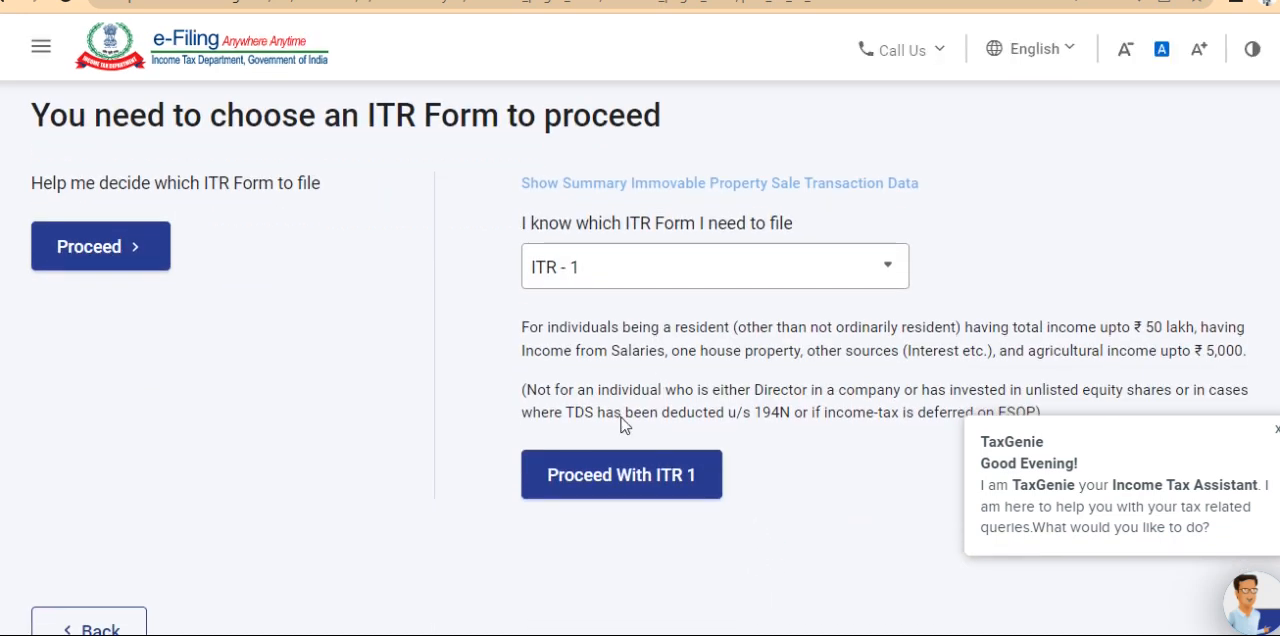
pyautogui.click(628, 474)
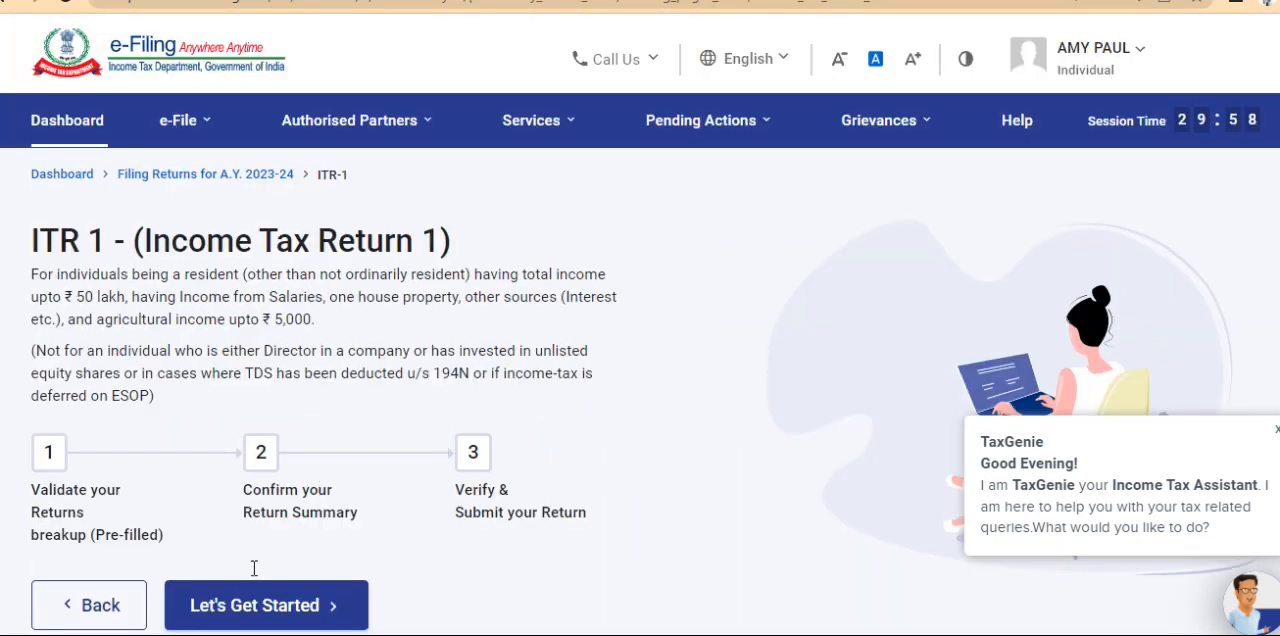
pyautogui.click(228, 620)
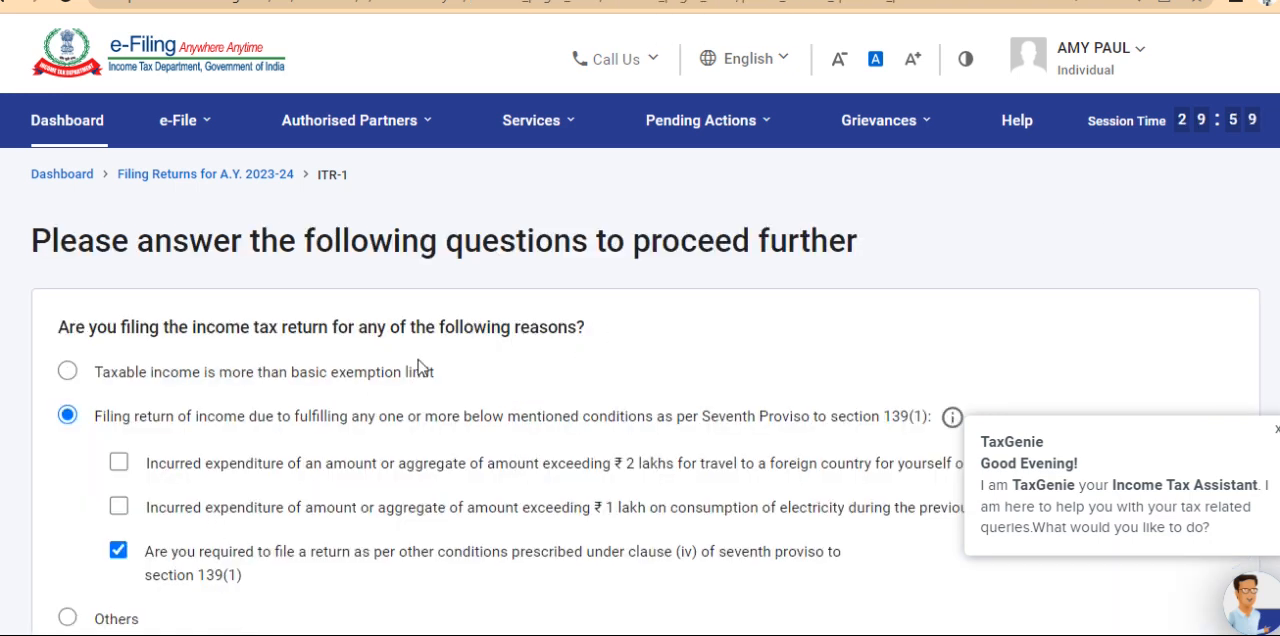
# Choose Others as the reason for filing the income tax return and continue to the pre-filled data
pyautogui.scroll(-2, 463, 336)
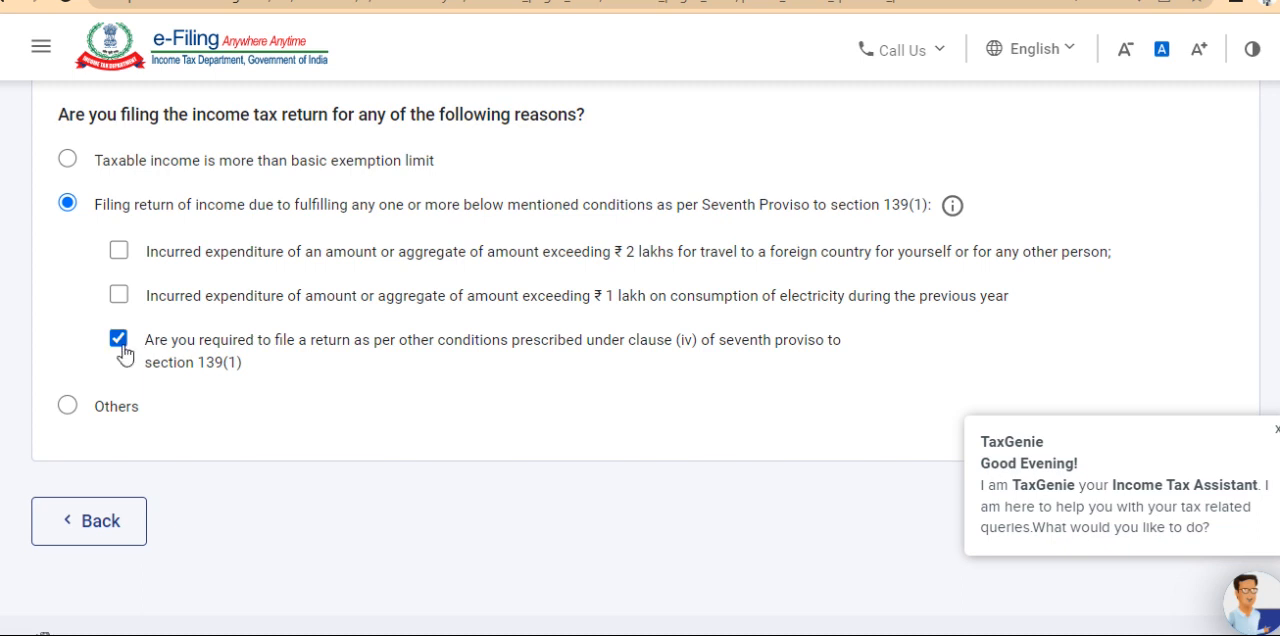
pyautogui.click(66, 406)
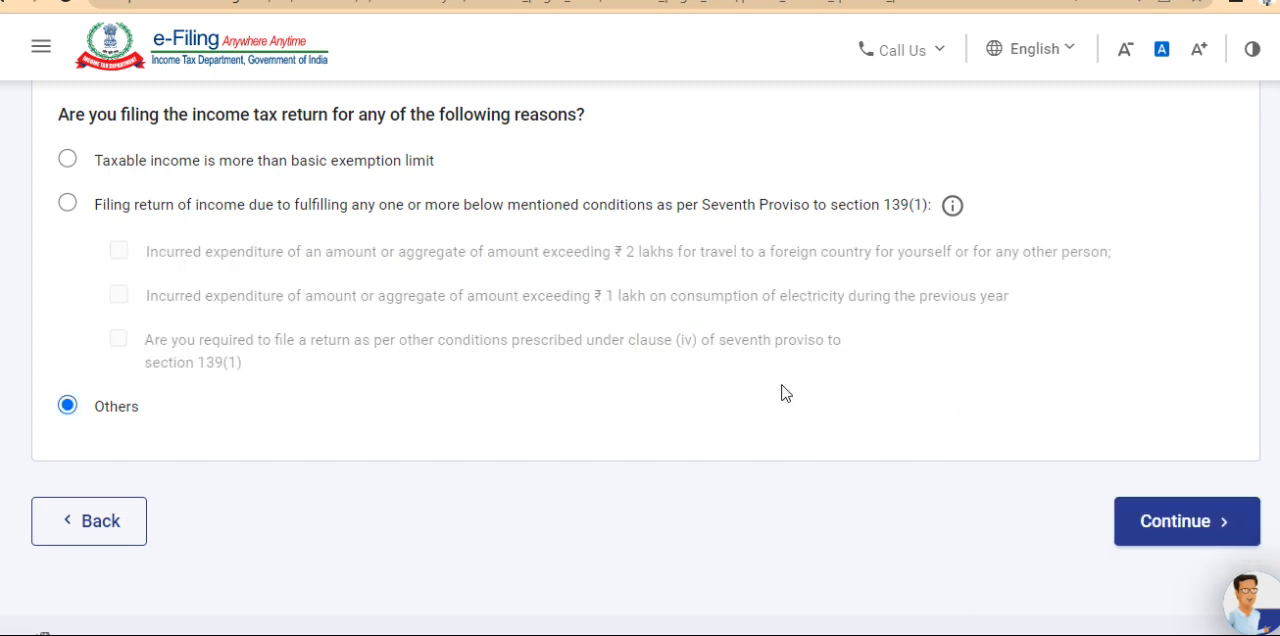
pyautogui.click(1182, 535)
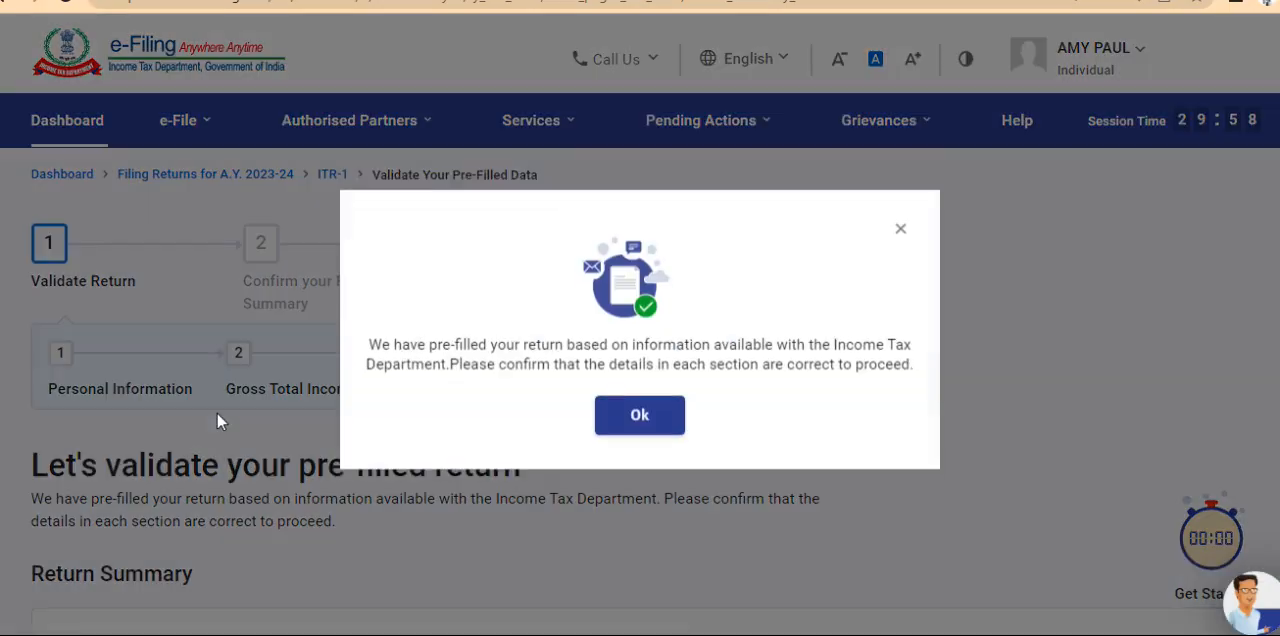
# Look over the sections of the pre-filled Return Summary and open the Personal Information section
pyautogui.click(641, 420)
pyautogui.scroll(-4, 641, 418)
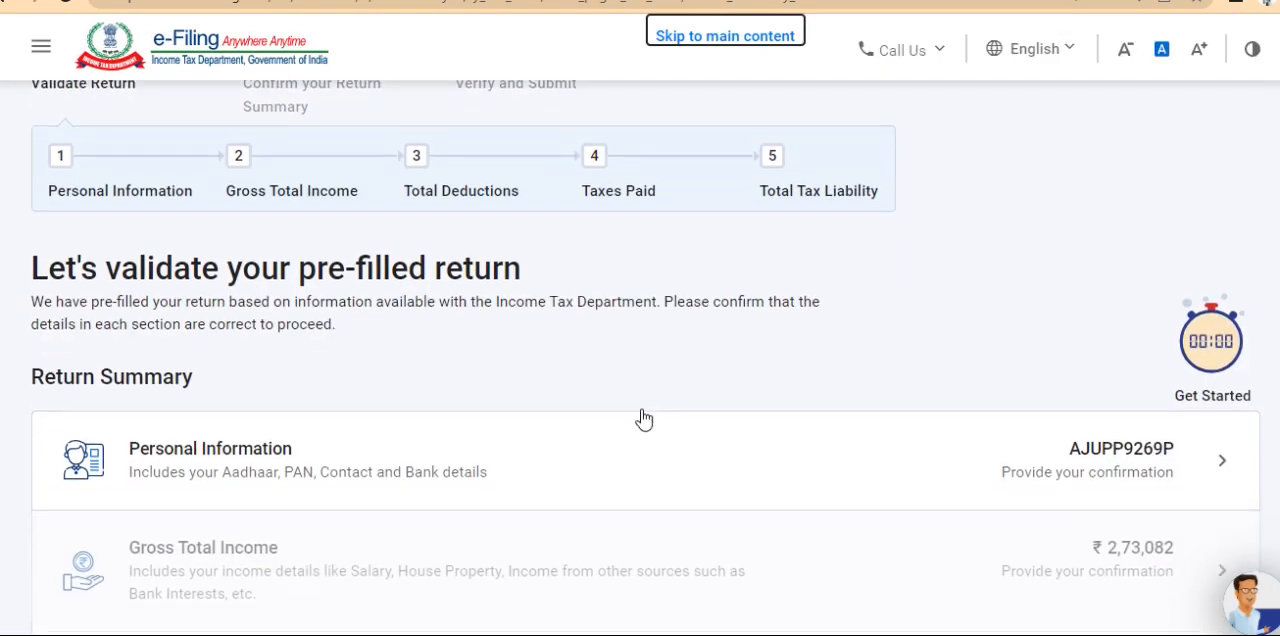
pyautogui.scroll(-1, 643, 418)
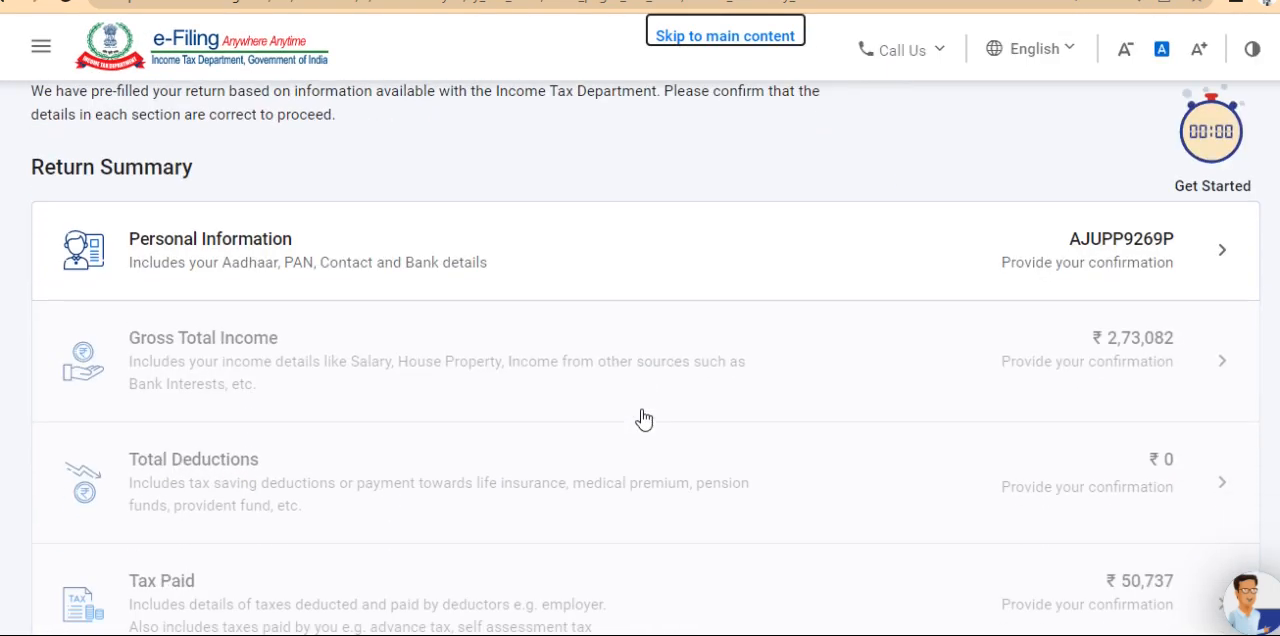
pyautogui.scroll(-3, 644, 420)
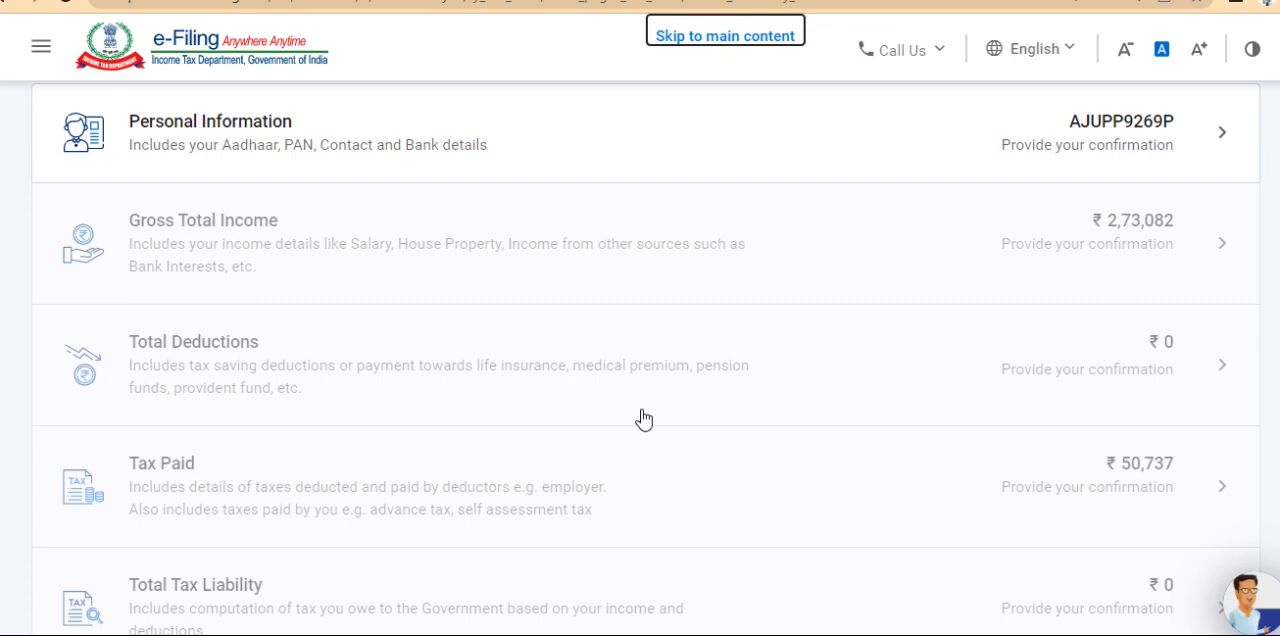
pyautogui.scroll(-3, 644, 419)
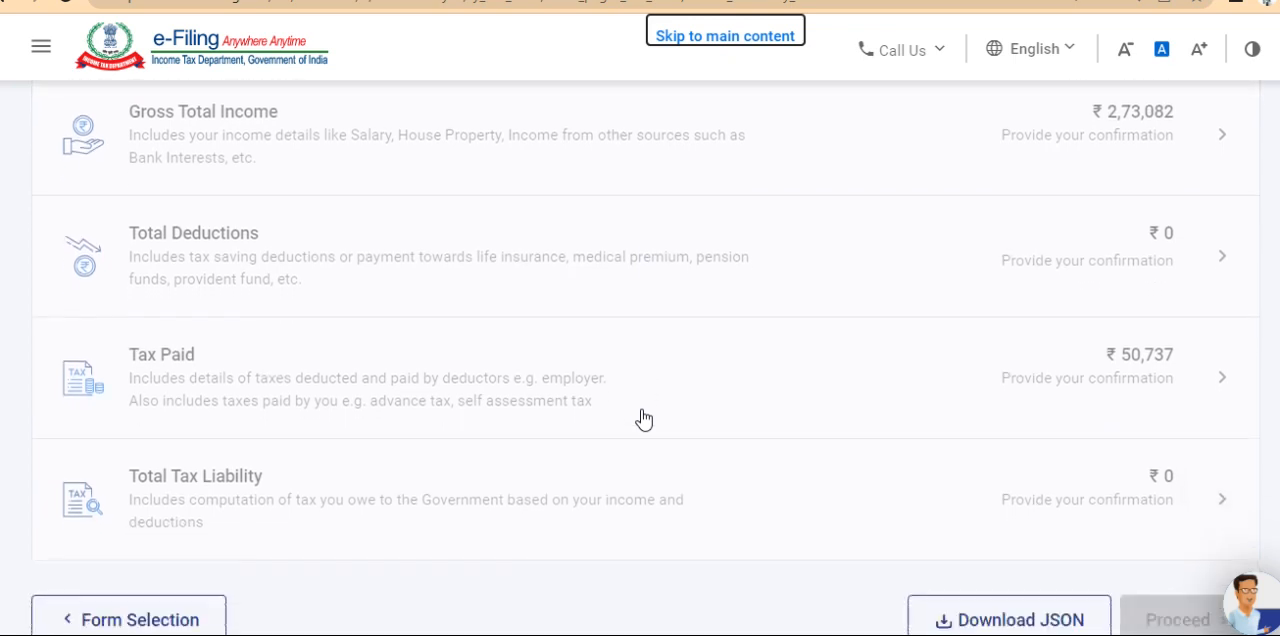
pyautogui.scroll(3, 644, 419)
pyautogui.scroll(2, 644, 419)
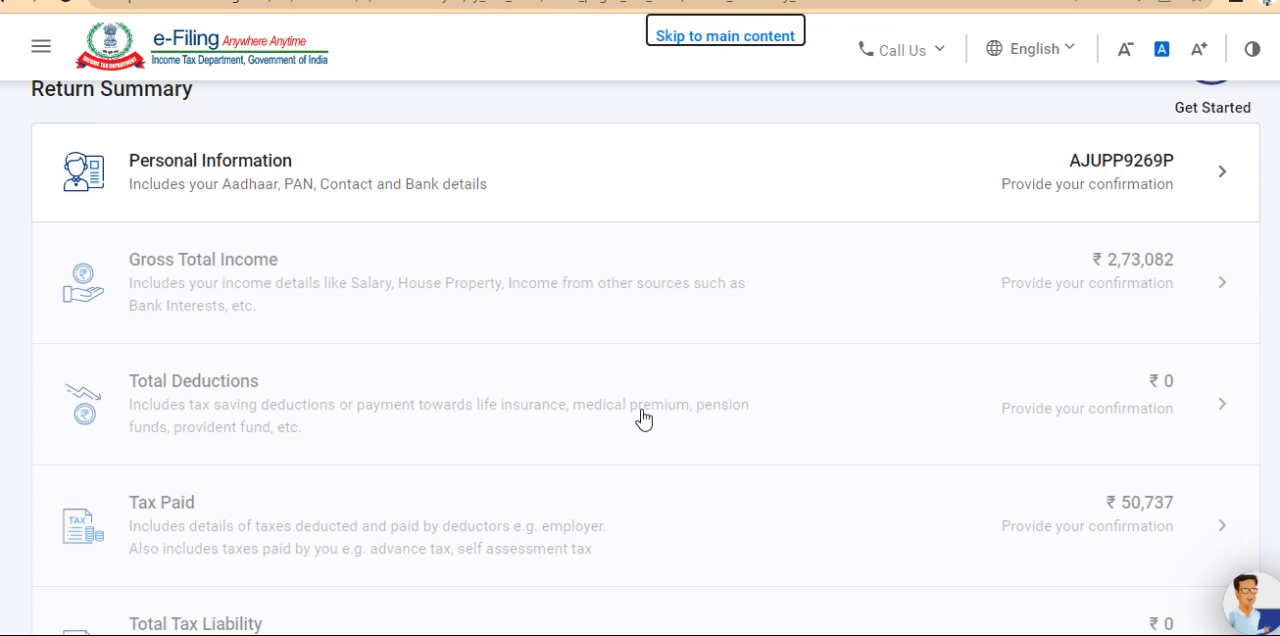
pyautogui.click(860, 167)
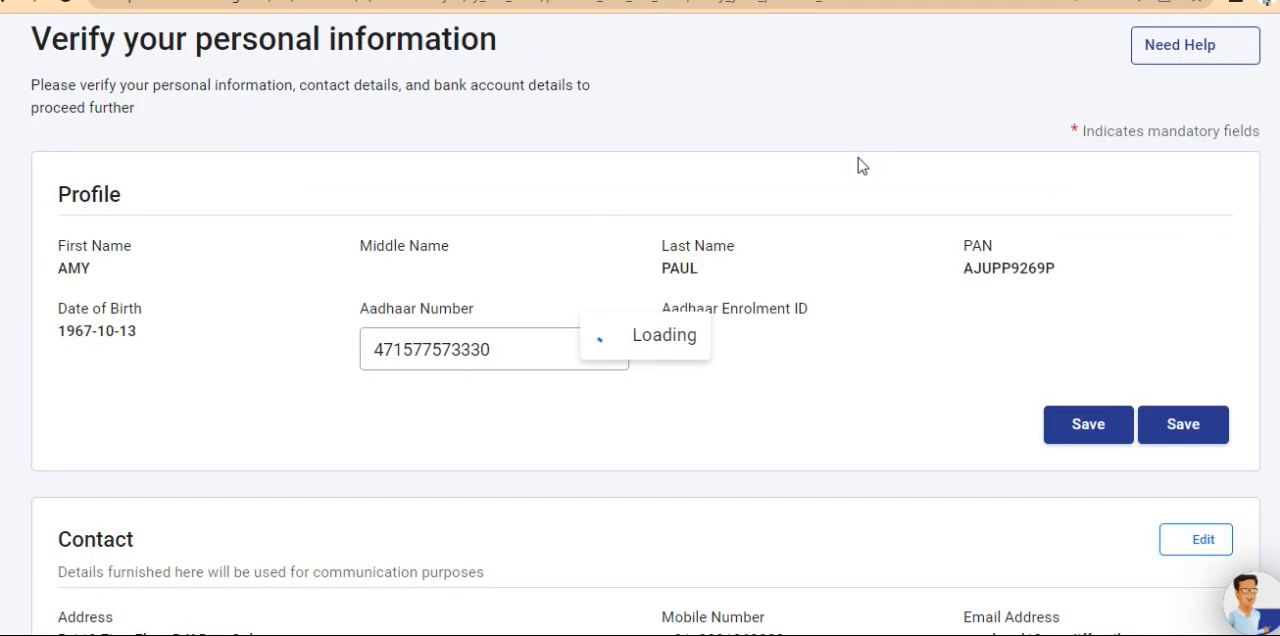
# Look over the profile and contact details and set the Nature of Employment to SG - Pensioners
pyautogui.scroll(-2, 858, 158)
pyautogui.scroll(-4, 858, 165)
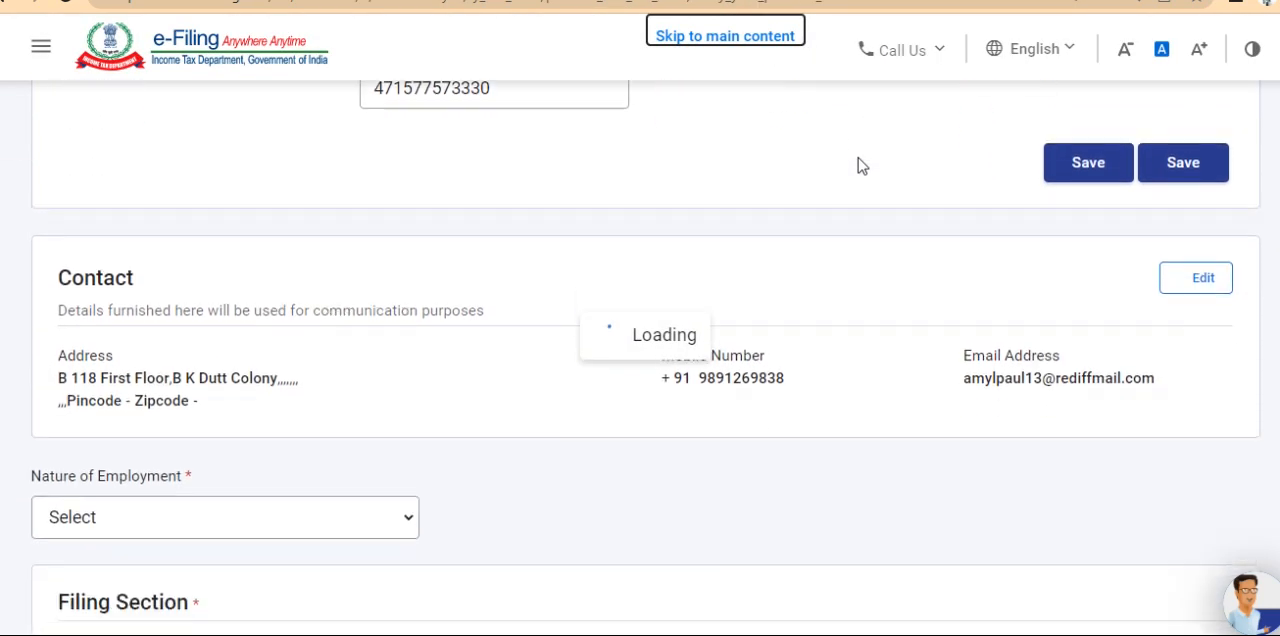
pyautogui.scroll(-2, 858, 165)
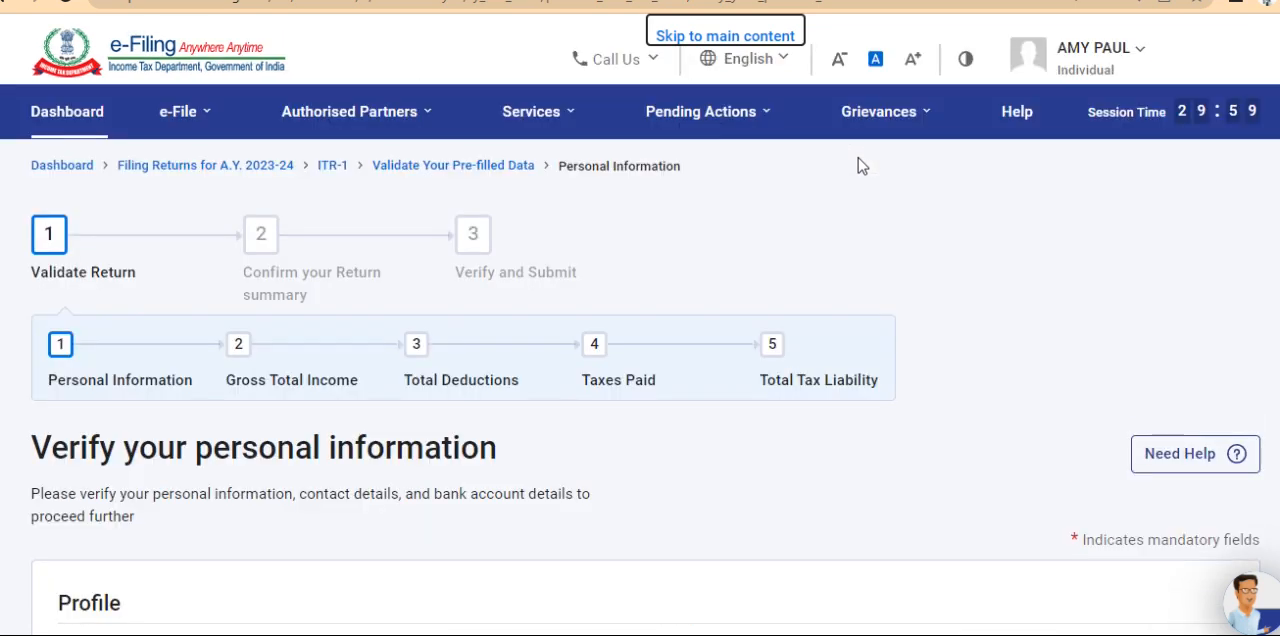
pyautogui.scroll(-3, 858, 165)
pyautogui.scroll(-5, 858, 165)
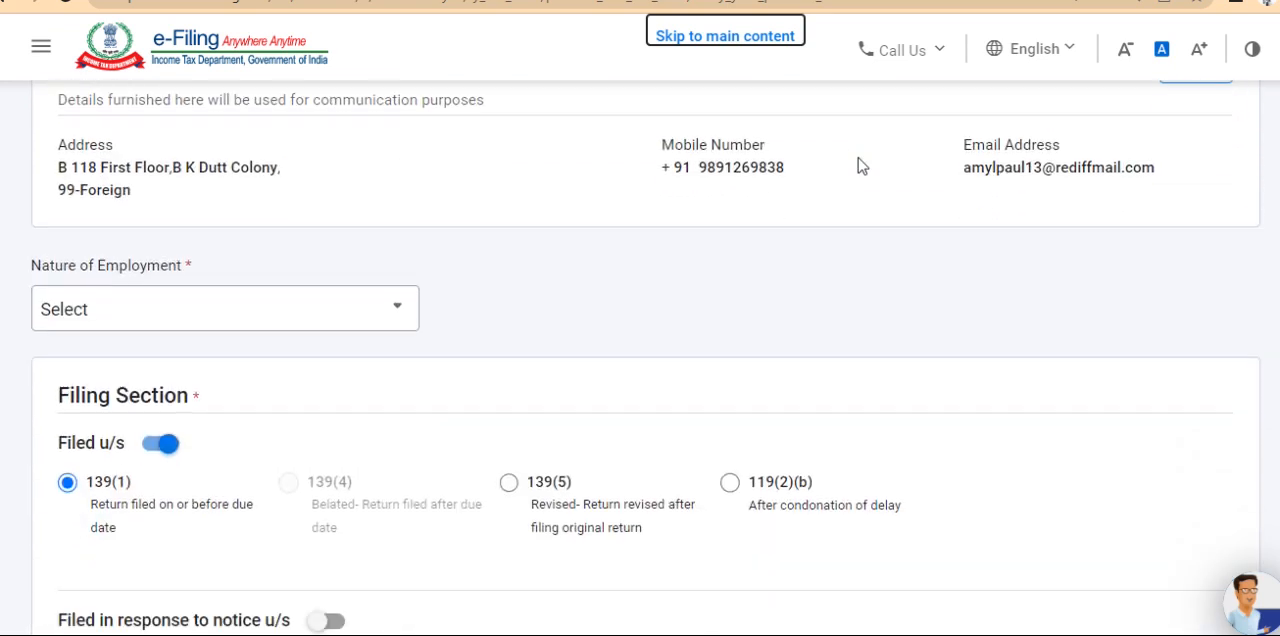
pyautogui.click(220, 311)
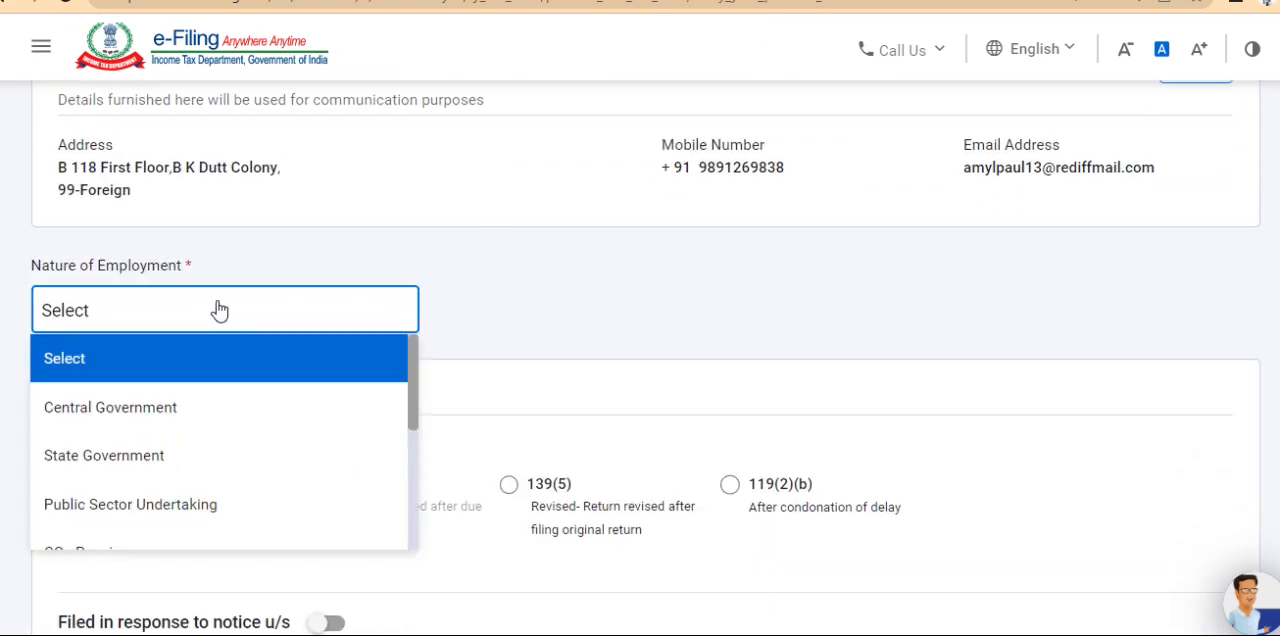
pyautogui.press('Down')
pyautogui.press('Down')
pyautogui.press('Down')
pyautogui.press('Down')
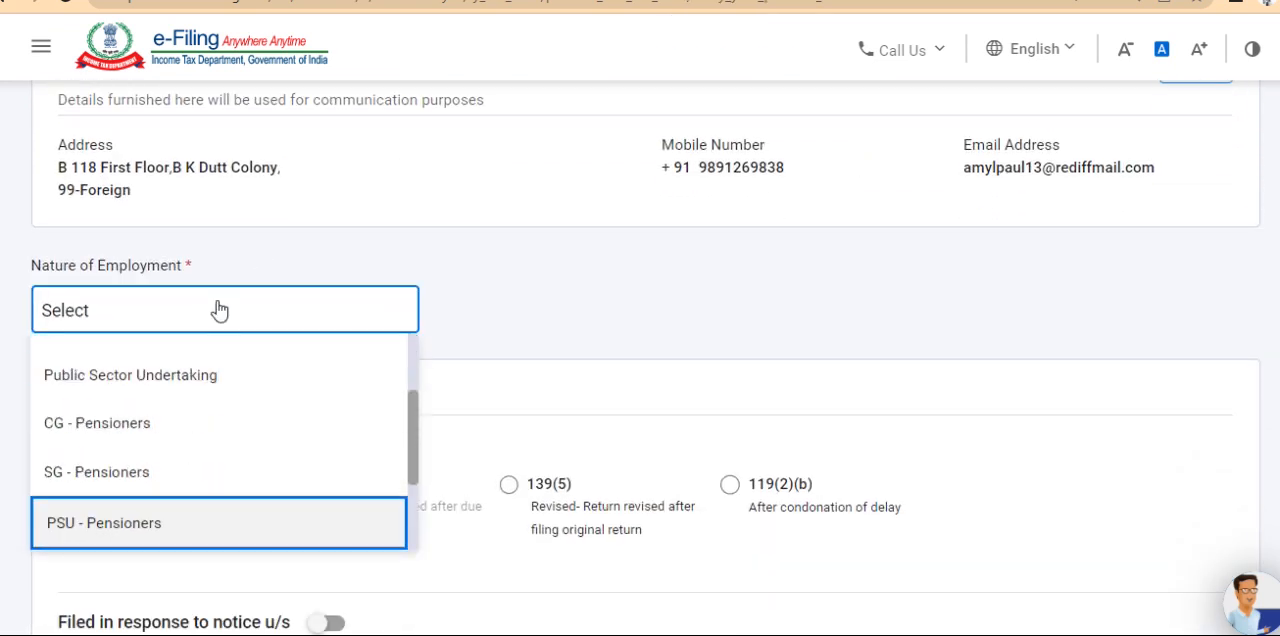
pyautogui.press('Up')
pyautogui.press('Return')
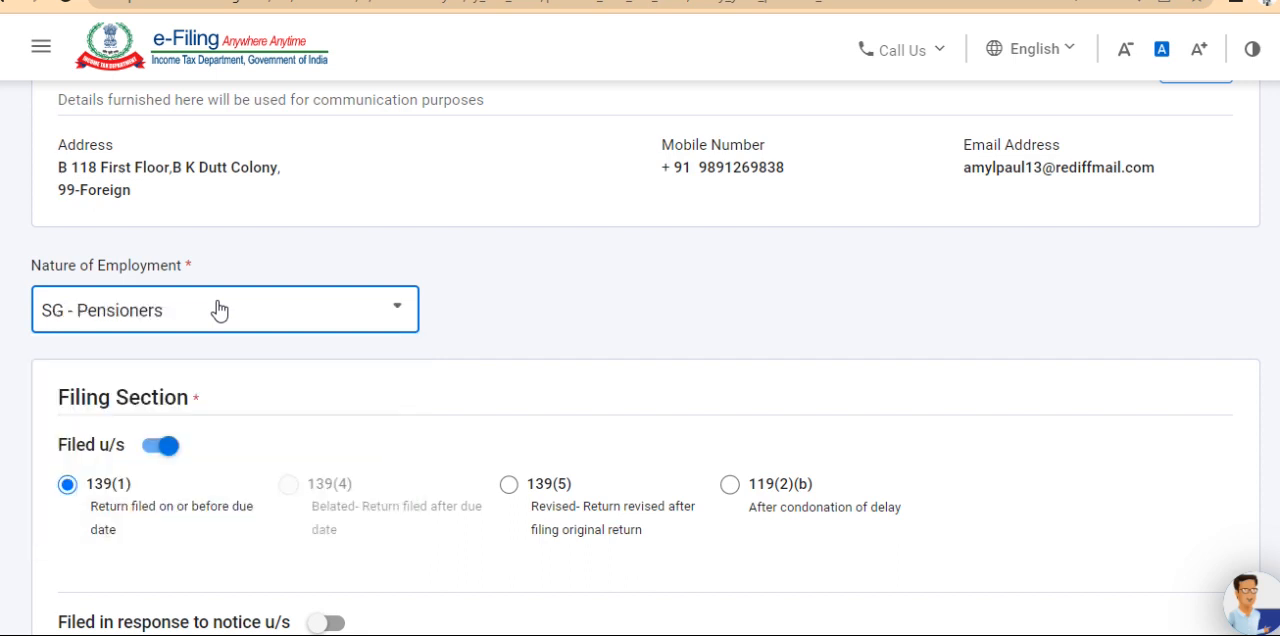
# Try Yes for the new tax regime u/s 115BAC, switch the answer to No, and proceed past the notice each time
pyautogui.scroll(-4, 958, 362)
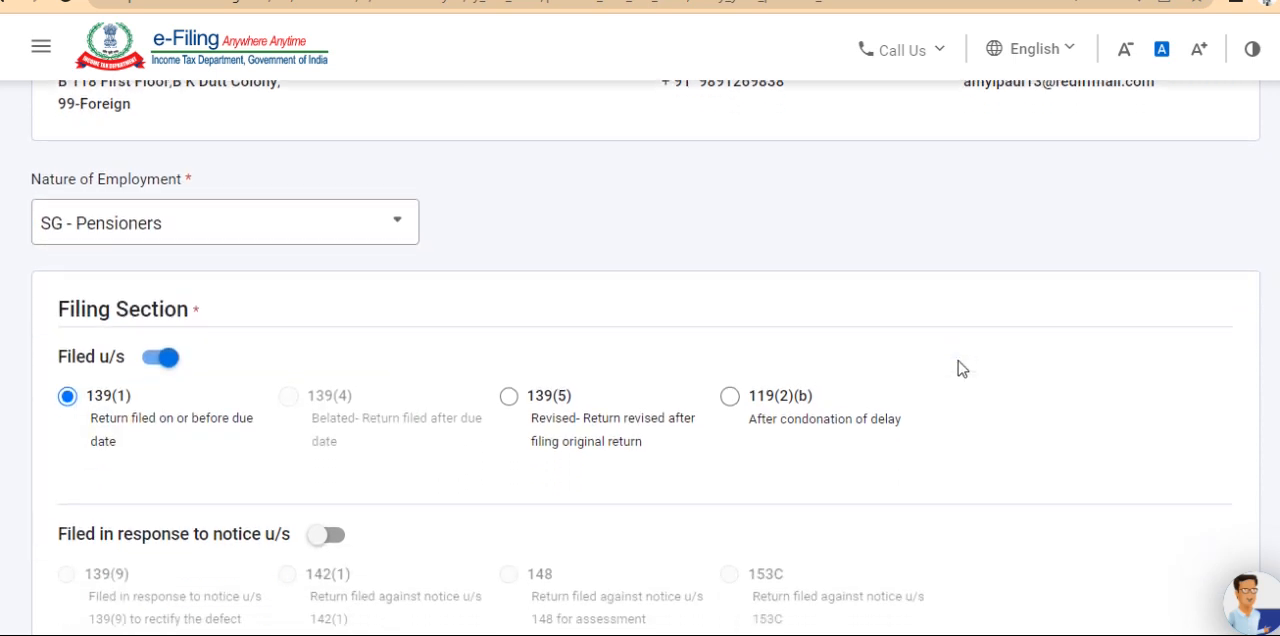
pyautogui.scroll(1, 958, 365)
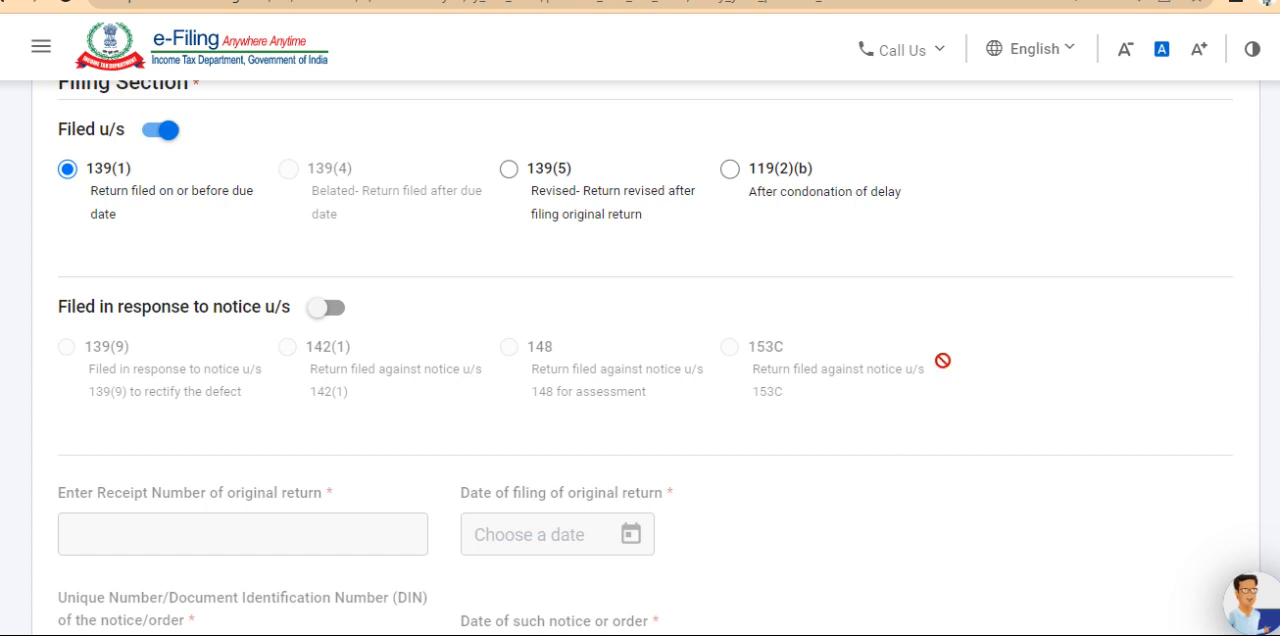
pyautogui.scroll(-4, 1108, 560)
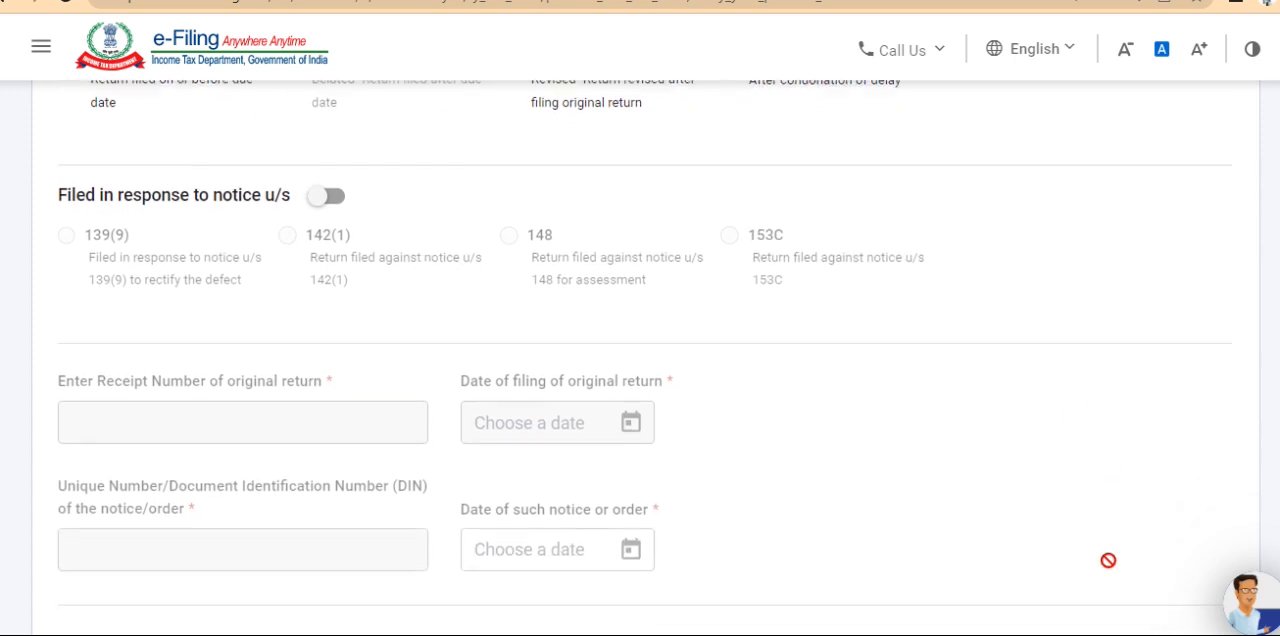
pyautogui.scroll(-2, 1109, 562)
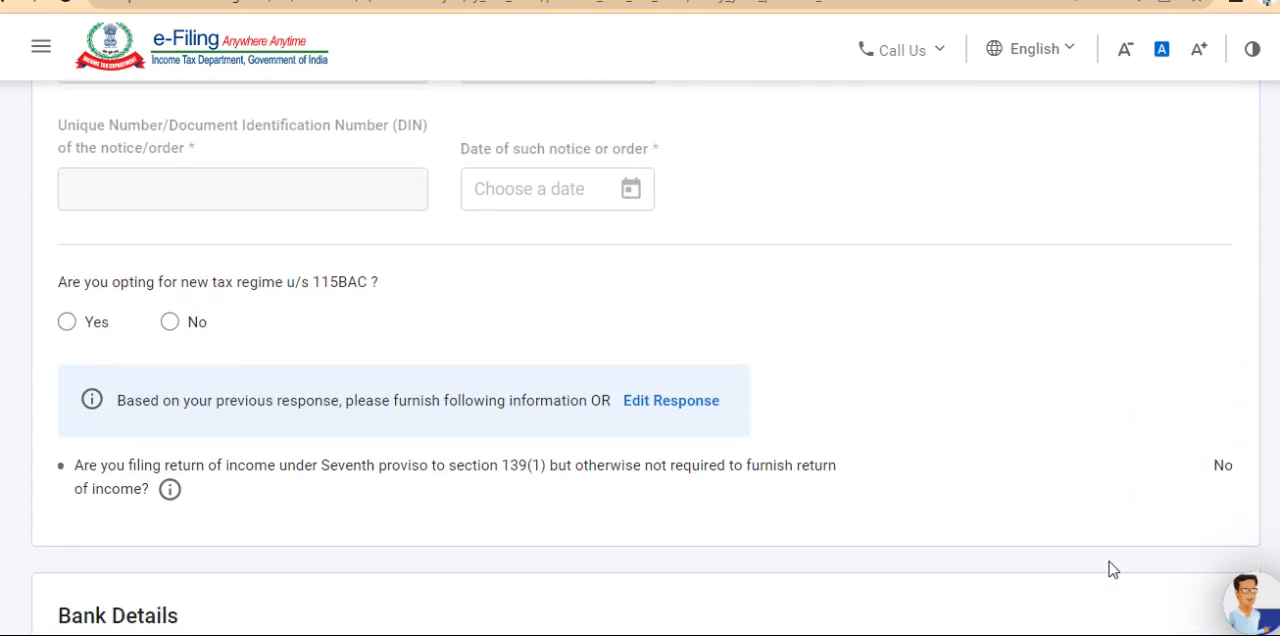
pyautogui.scroll(-1, 1109, 562)
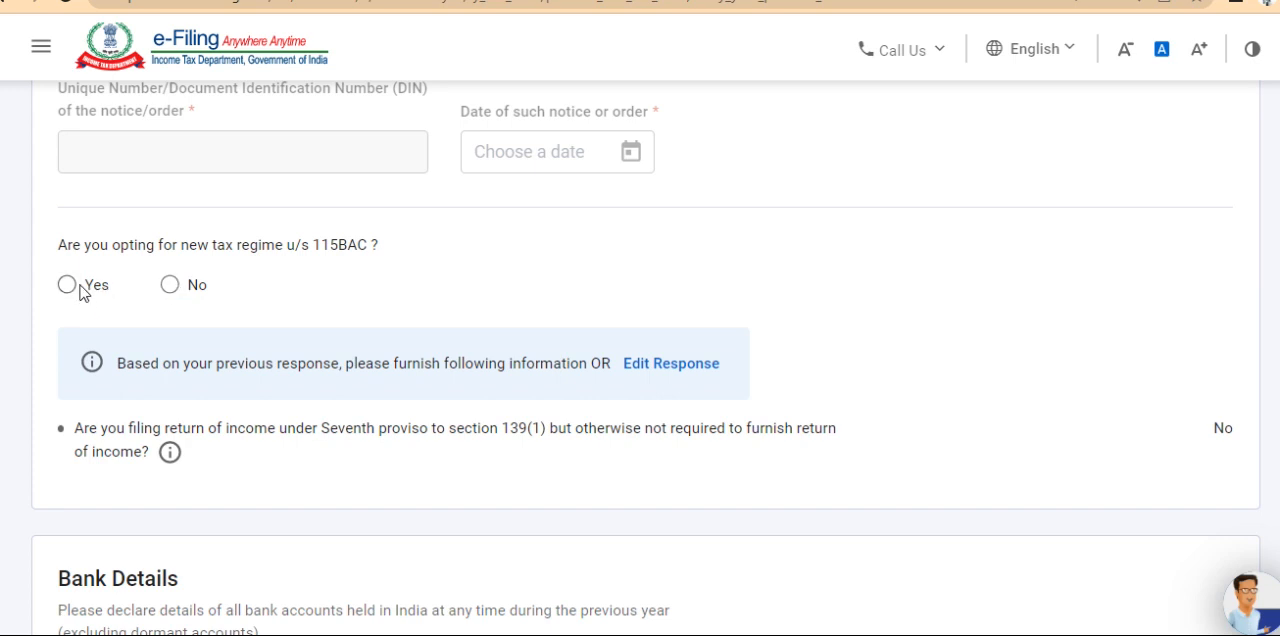
pyautogui.click(67, 286)
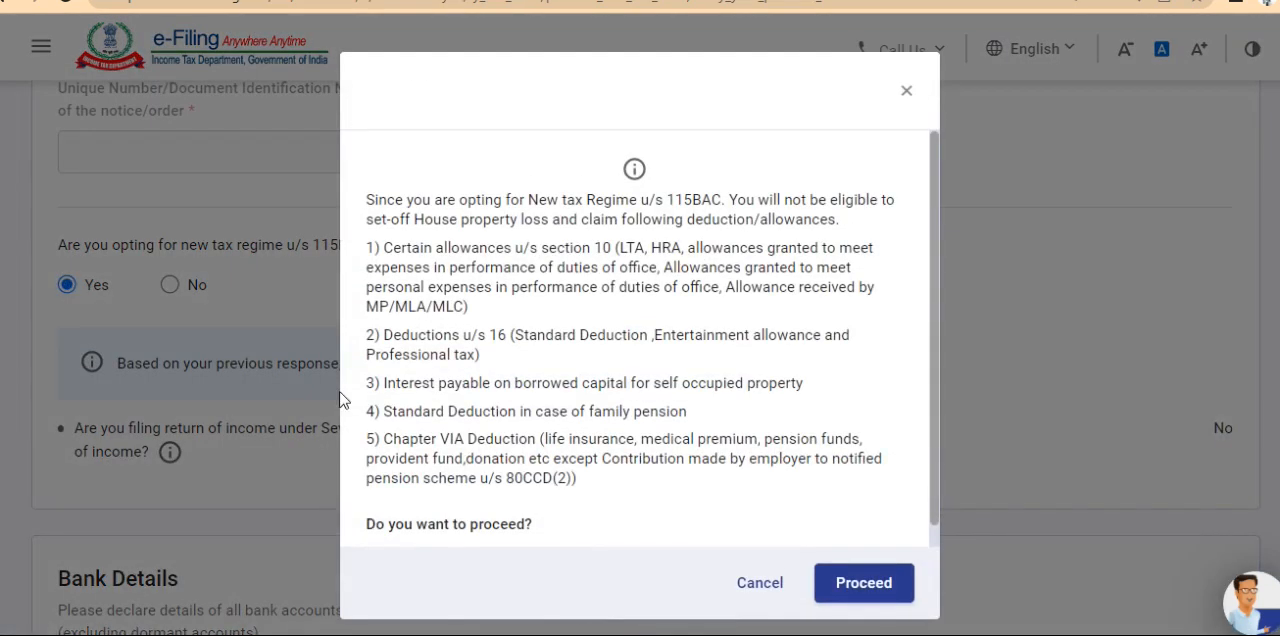
pyautogui.click(866, 585)
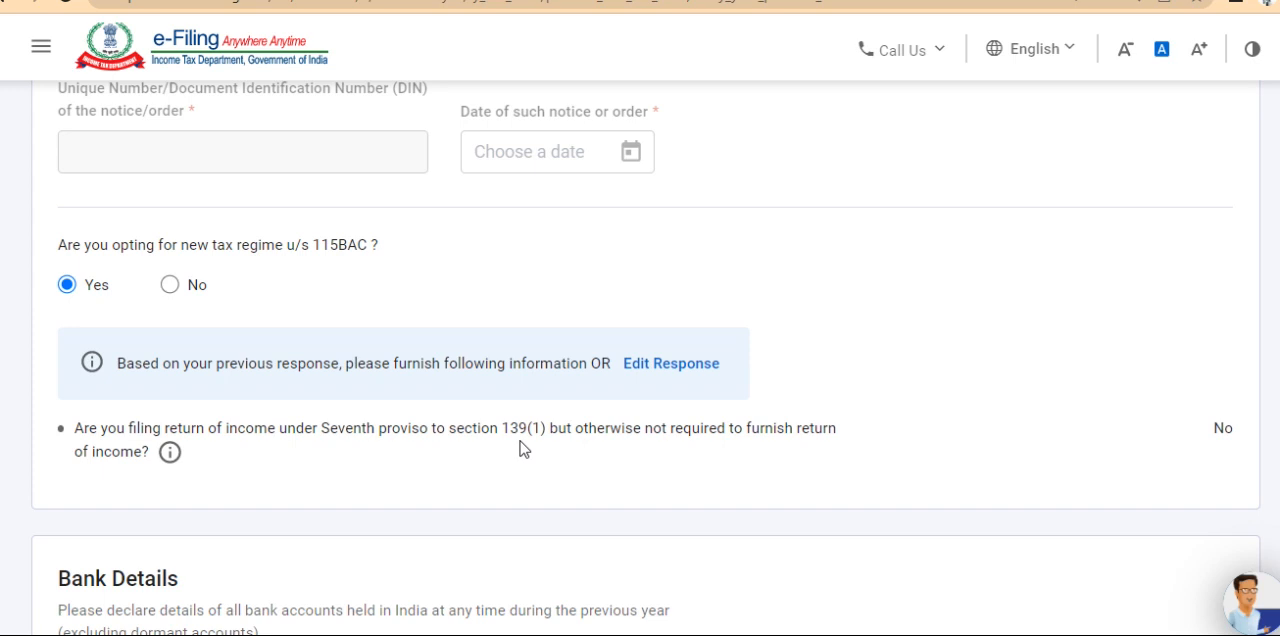
pyautogui.press('Right')
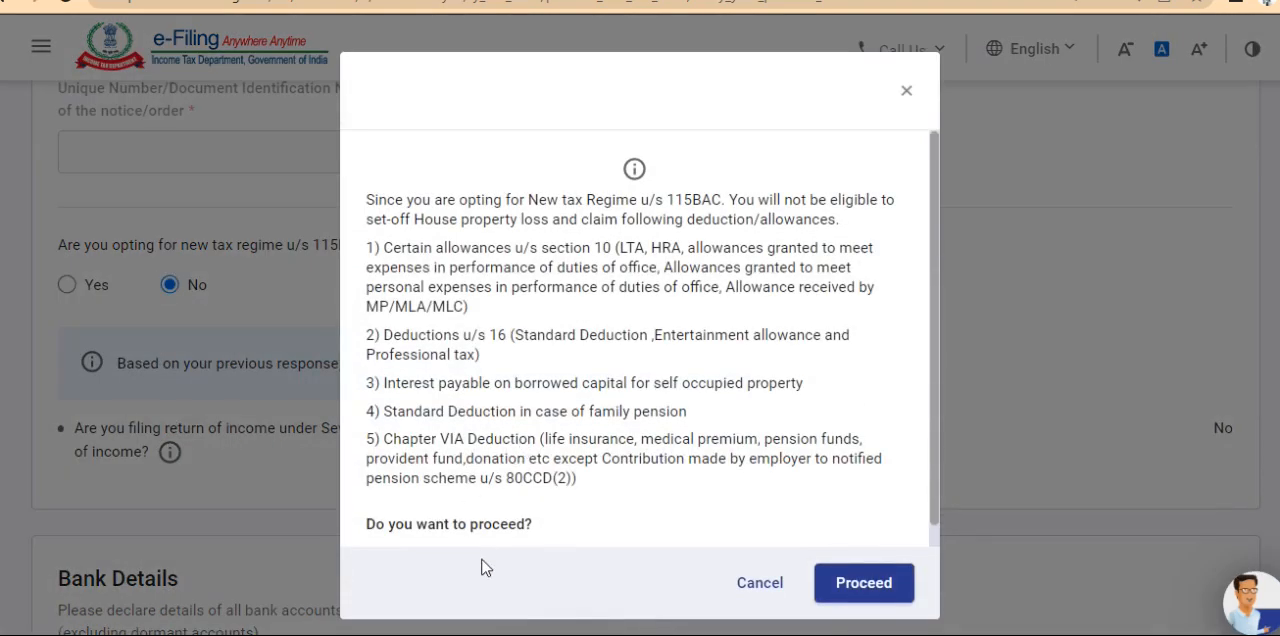
pyautogui.click(851, 600)
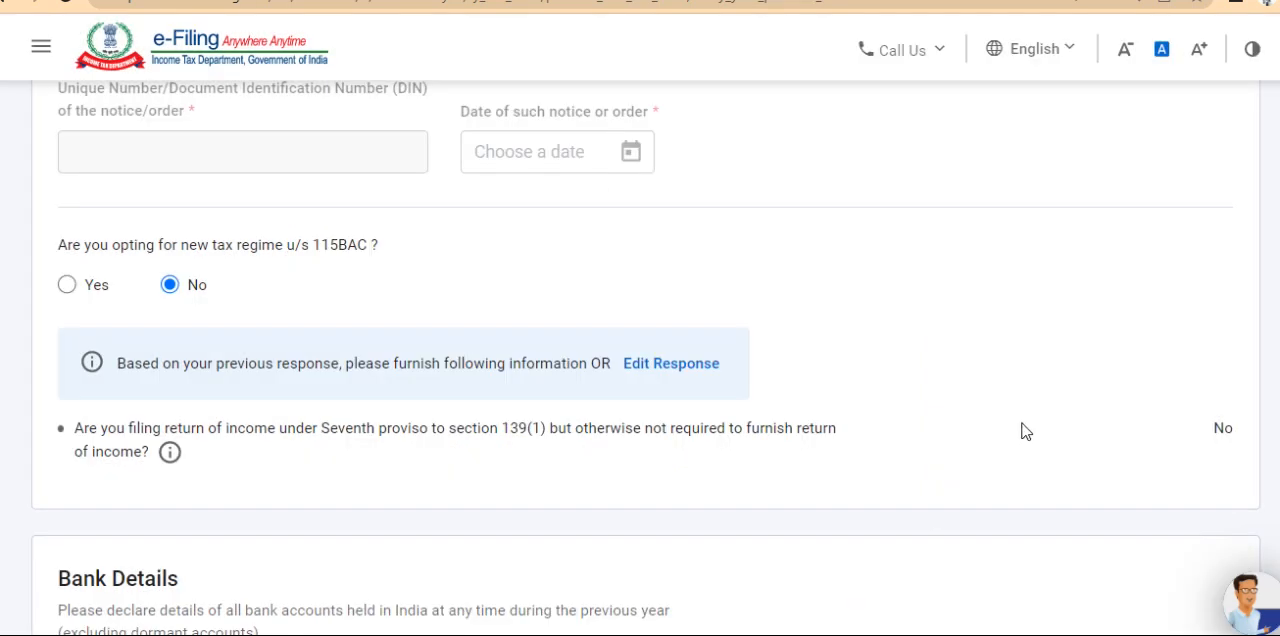
# Review the bank details, switch the account's refund selection off and back on, and confirm the Personal Information section
pyautogui.scroll(-2, 1031, 422)
pyautogui.scroll(-6, 1033, 423)
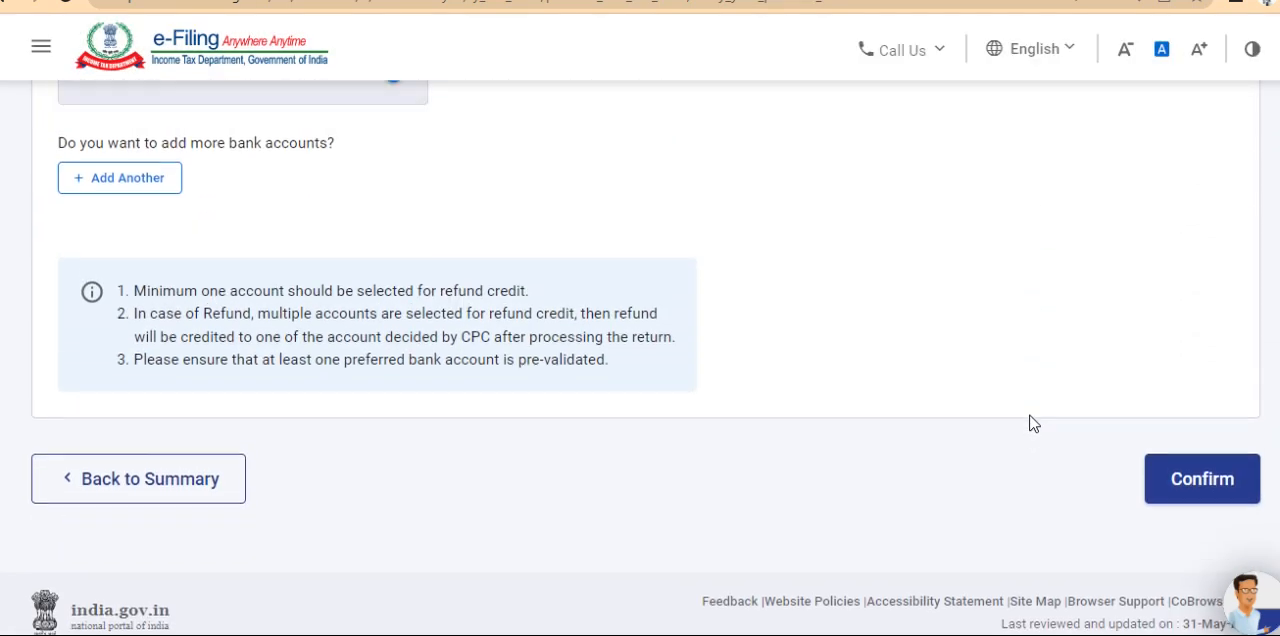
pyautogui.scroll(4, 1033, 423)
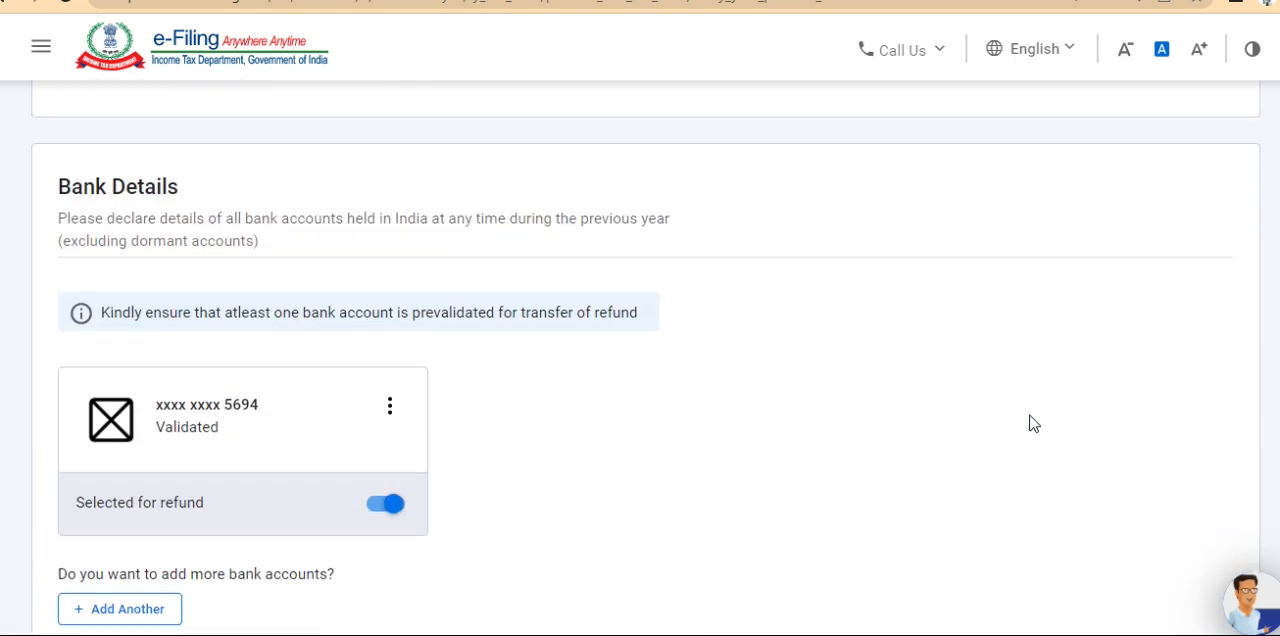
pyautogui.scroll(1, 1033, 423)
pyautogui.scroll(-2, 1033, 423)
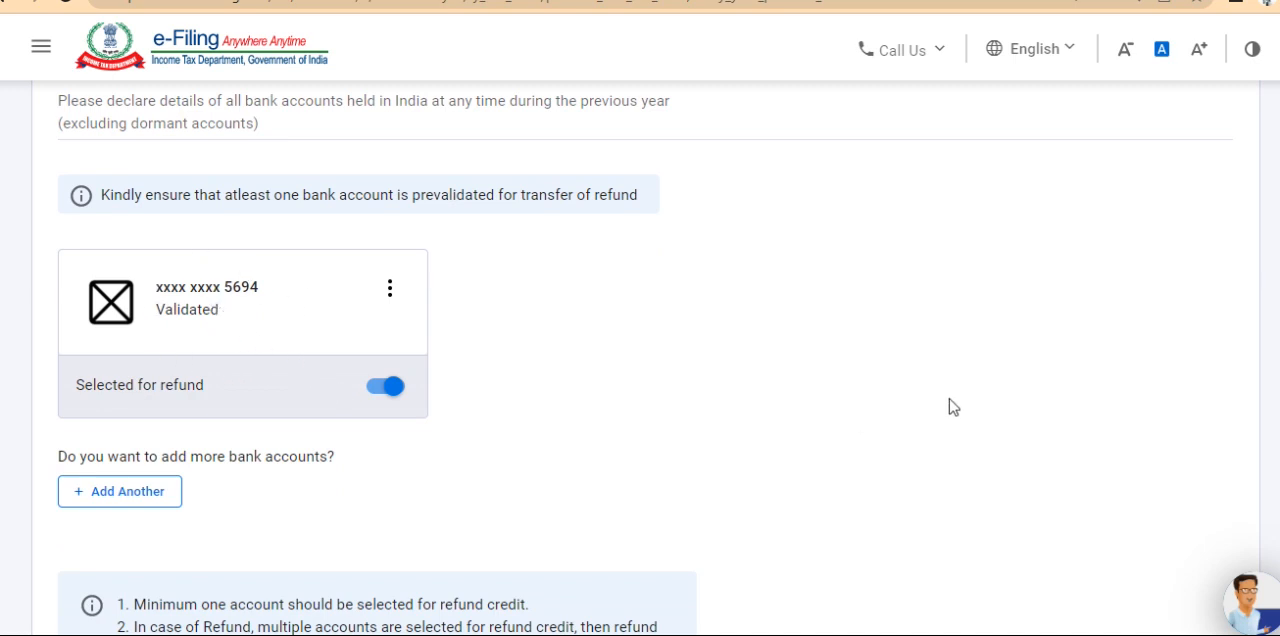
pyautogui.scroll(-2, 958, 403)
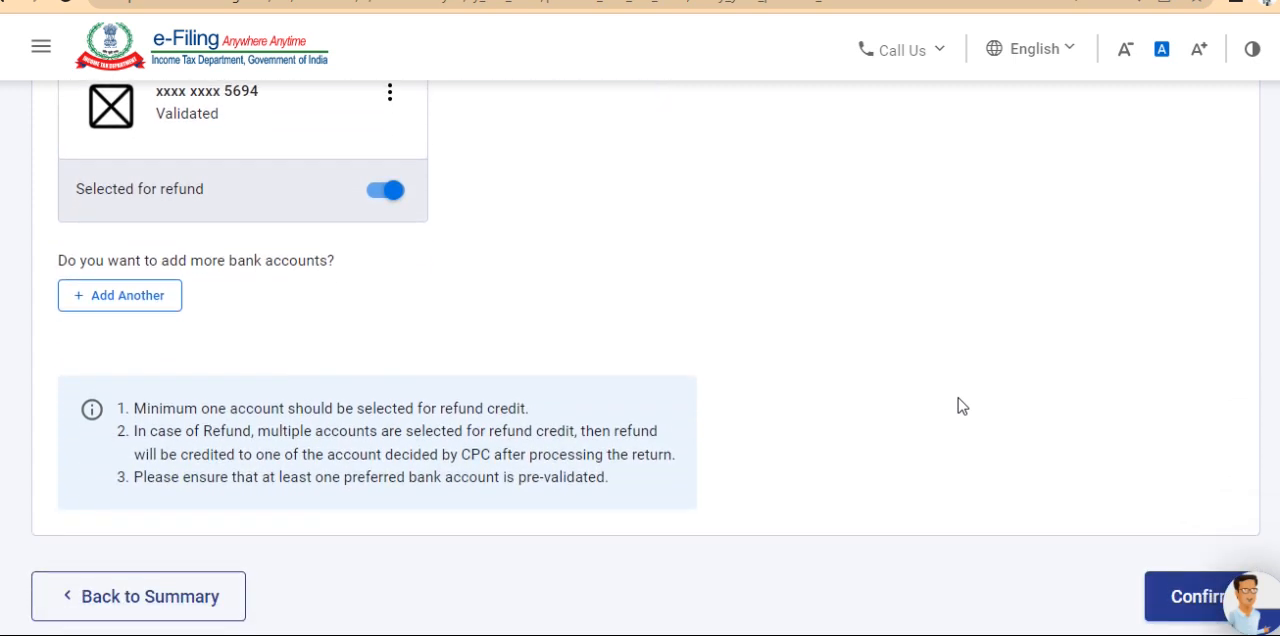
pyautogui.click(385, 190)
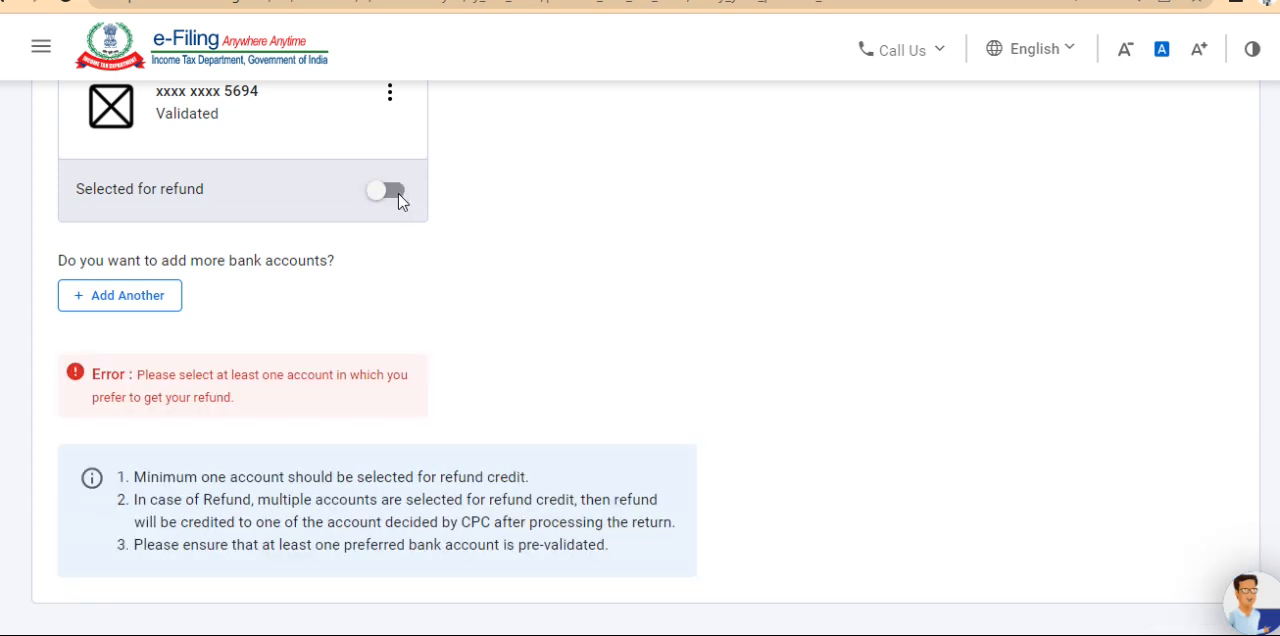
pyautogui.click(398, 193)
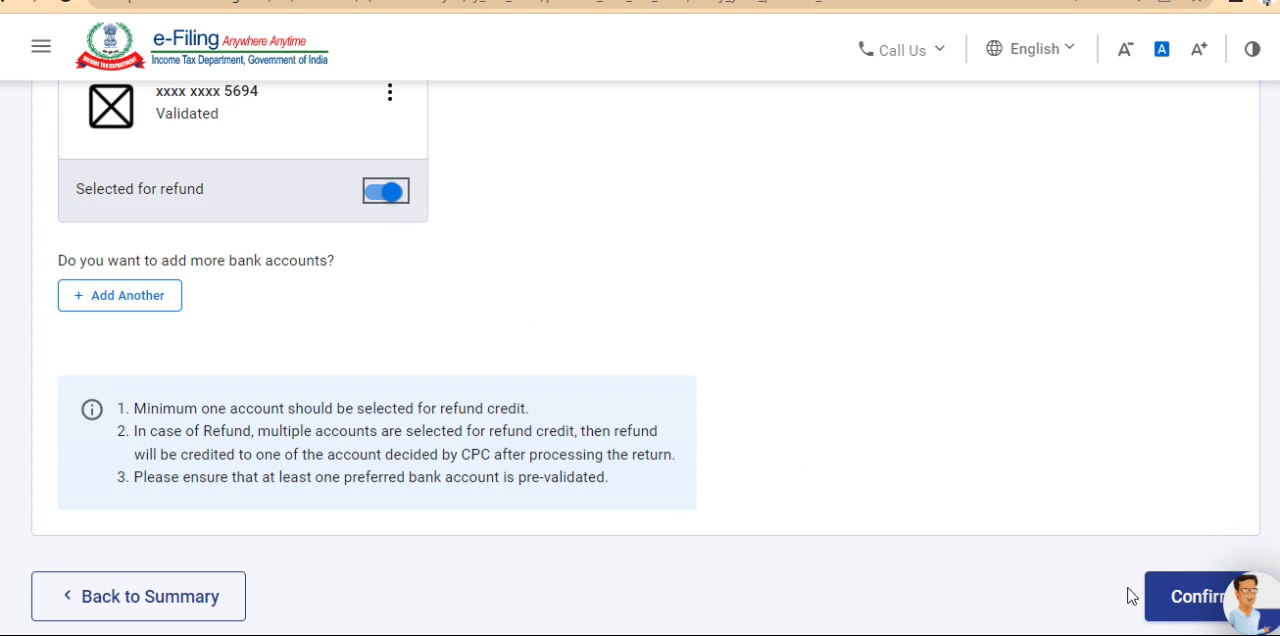
pyautogui.click(1198, 604)
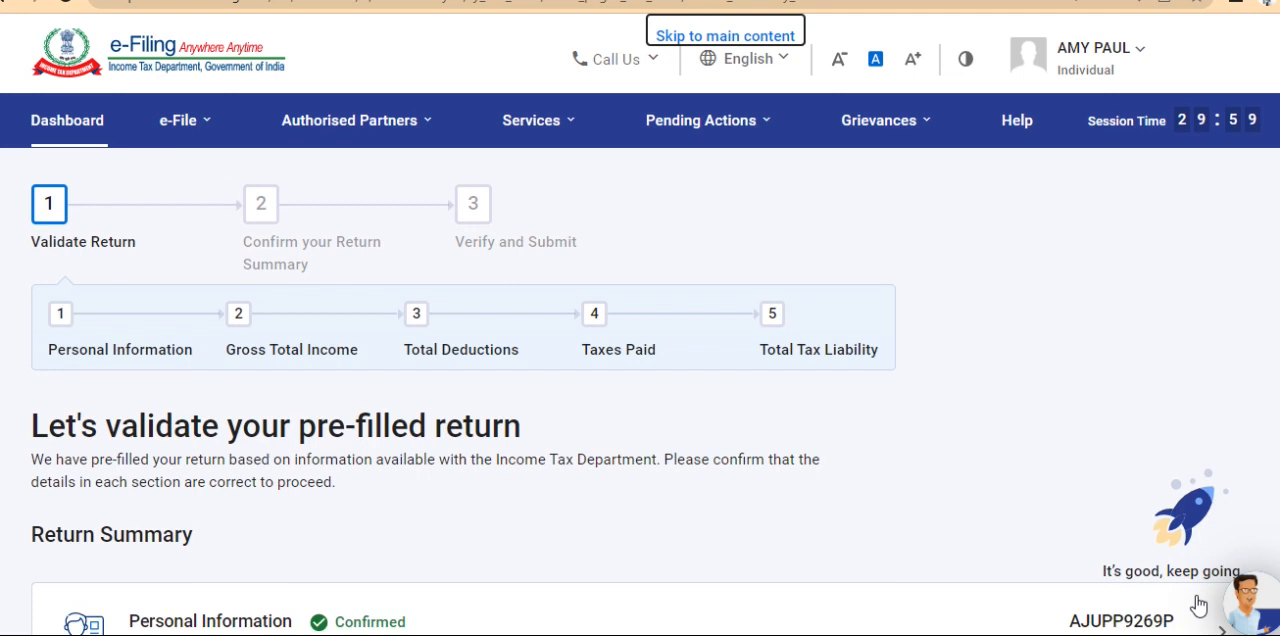
pyautogui.scroll(-3, 1198, 604)
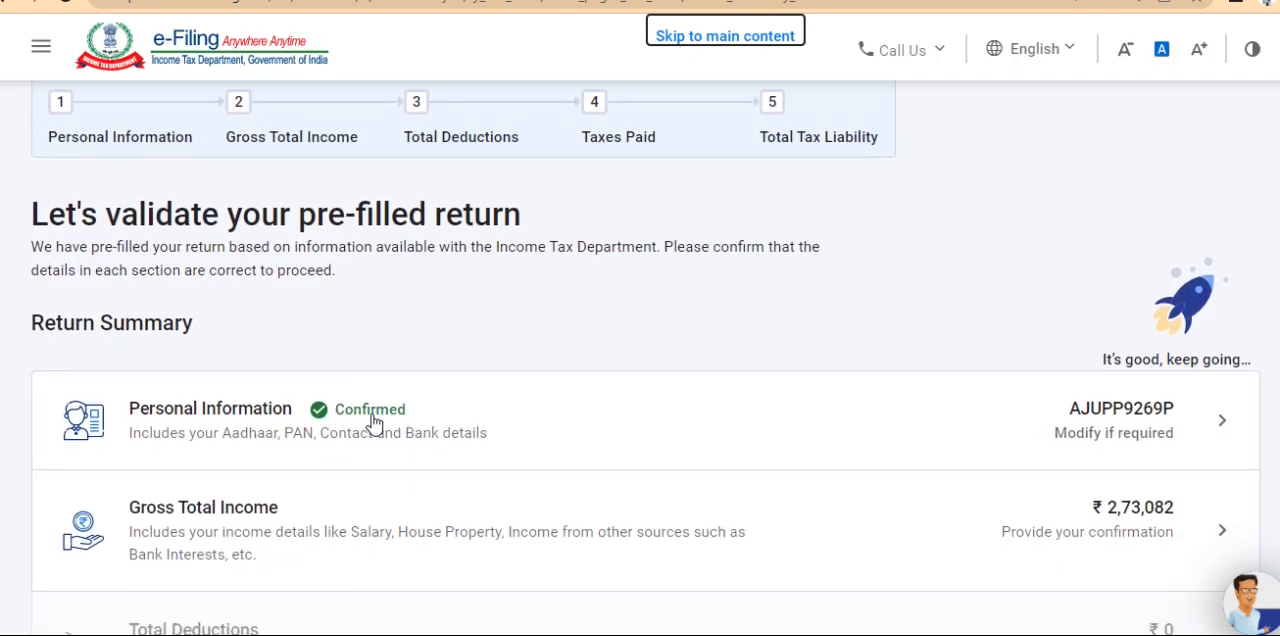
# Open Gross Total Income, look over the Salary Exemption questions, and go back to the Return Summary without answering them
pyautogui.click(324, 533)
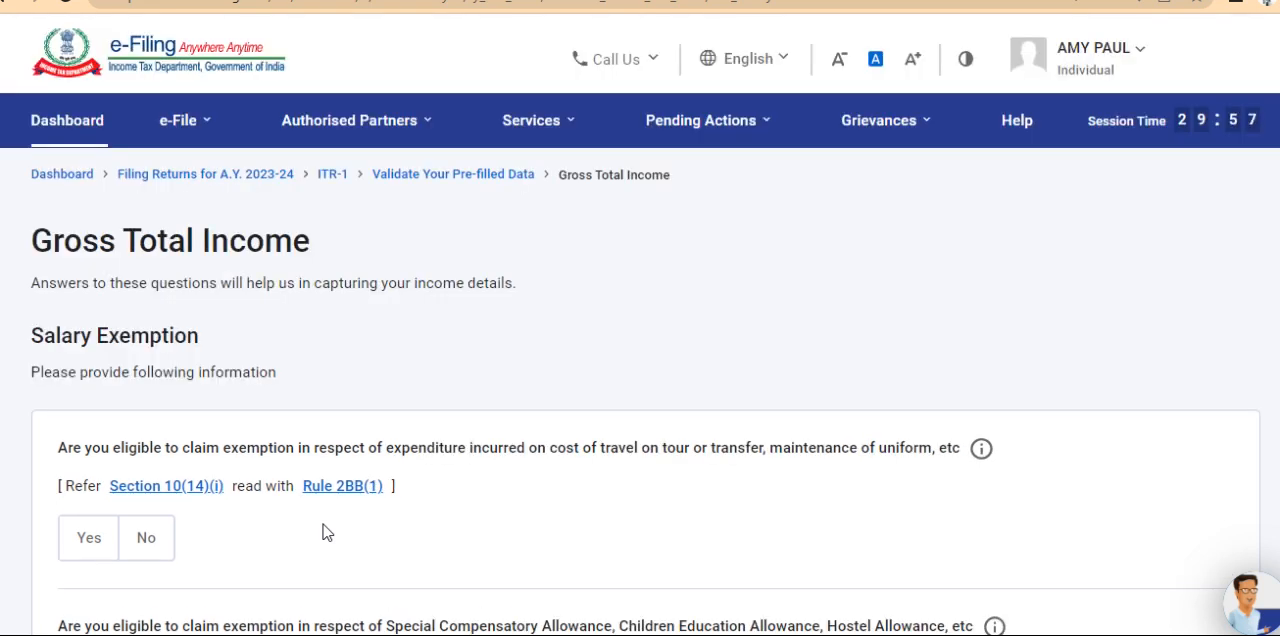
pyautogui.scroll(-3, 322, 532)
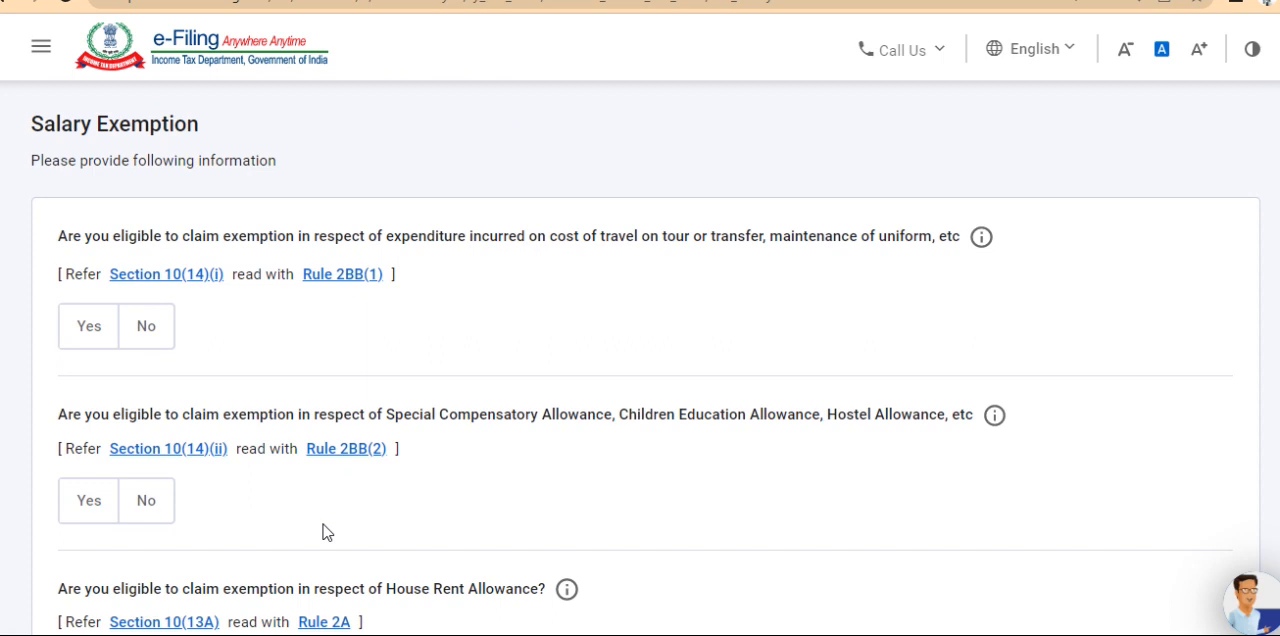
pyautogui.scroll(-2, 322, 532)
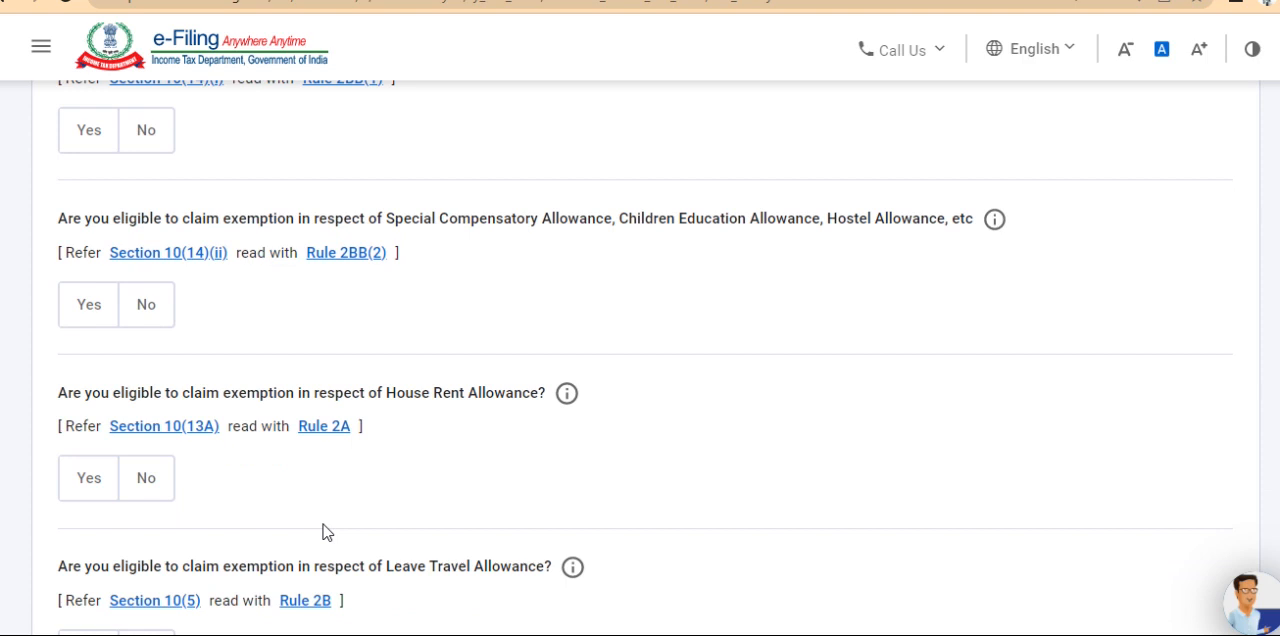
pyautogui.scroll(2, 323, 532)
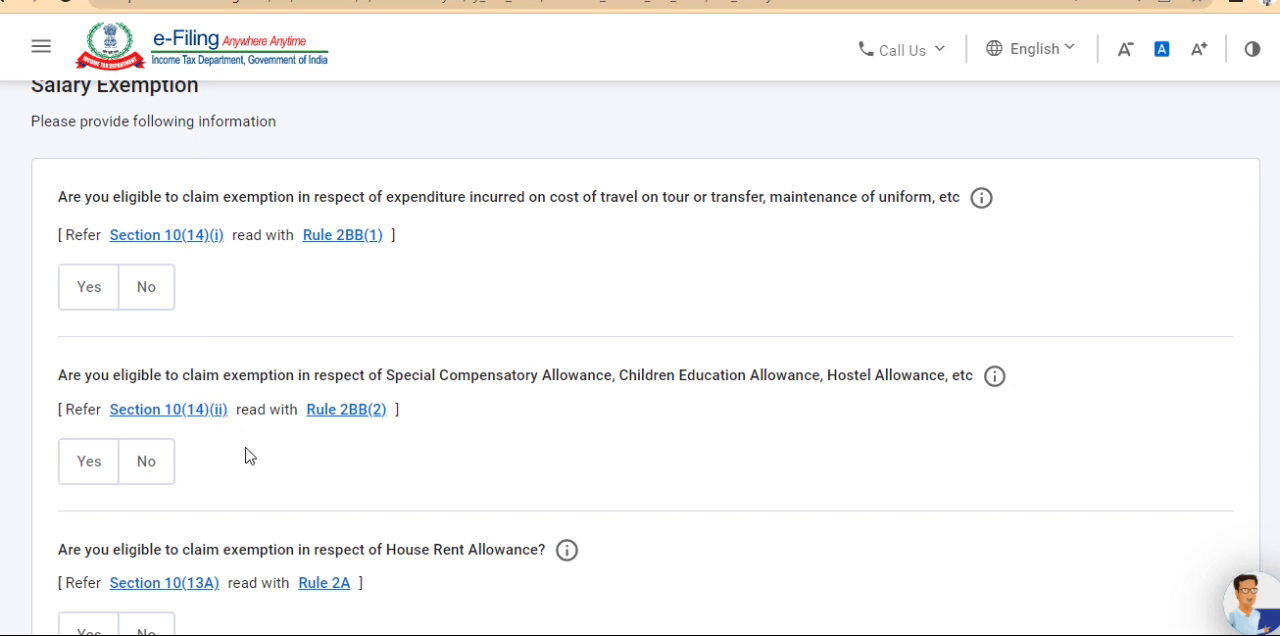
pyautogui.scroll(-1, 252, 462)
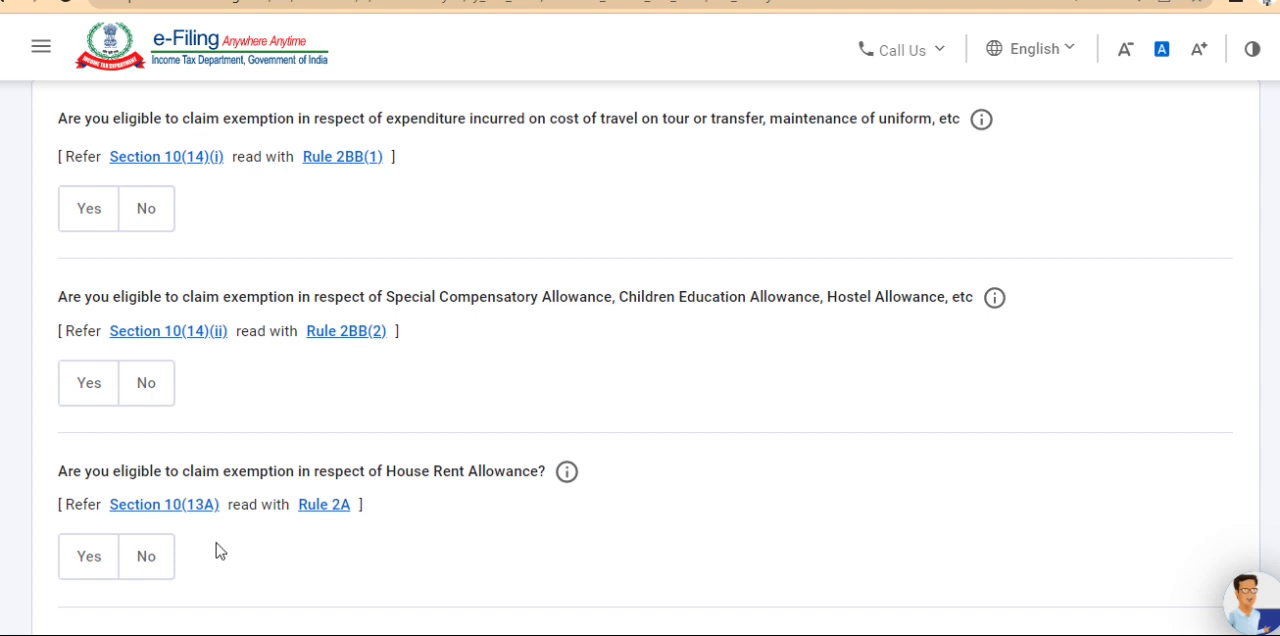
pyautogui.scroll(-2, 225, 538)
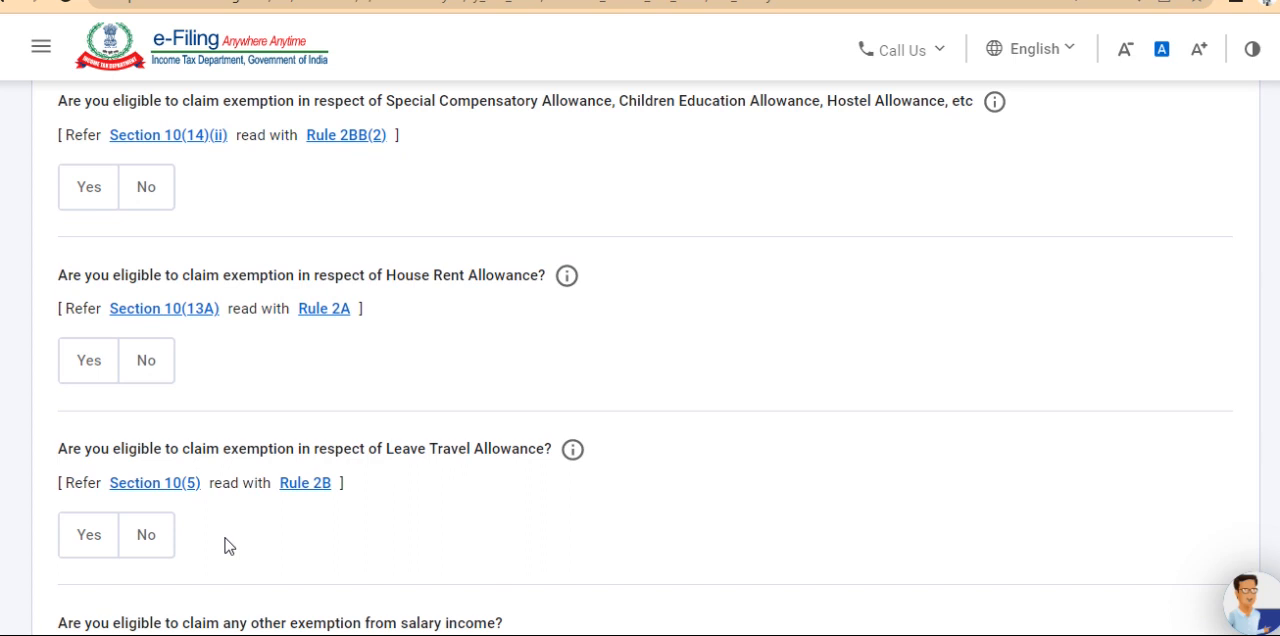
pyautogui.scroll(-1, 225, 545)
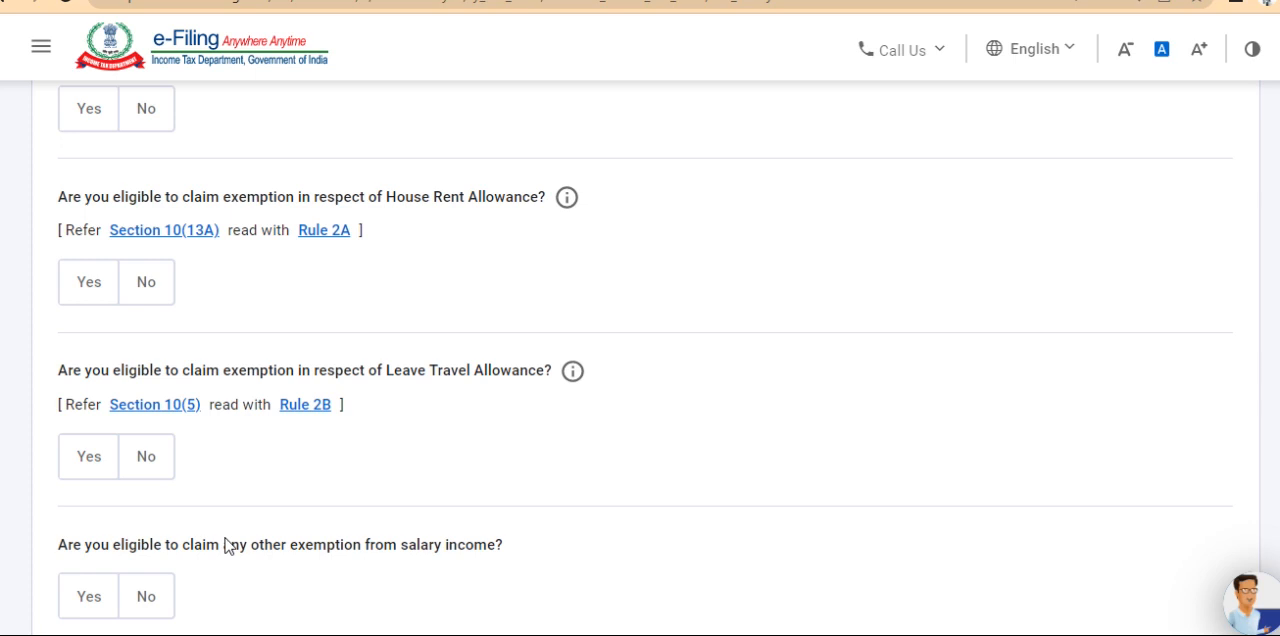
pyautogui.scroll(-2, 225, 545)
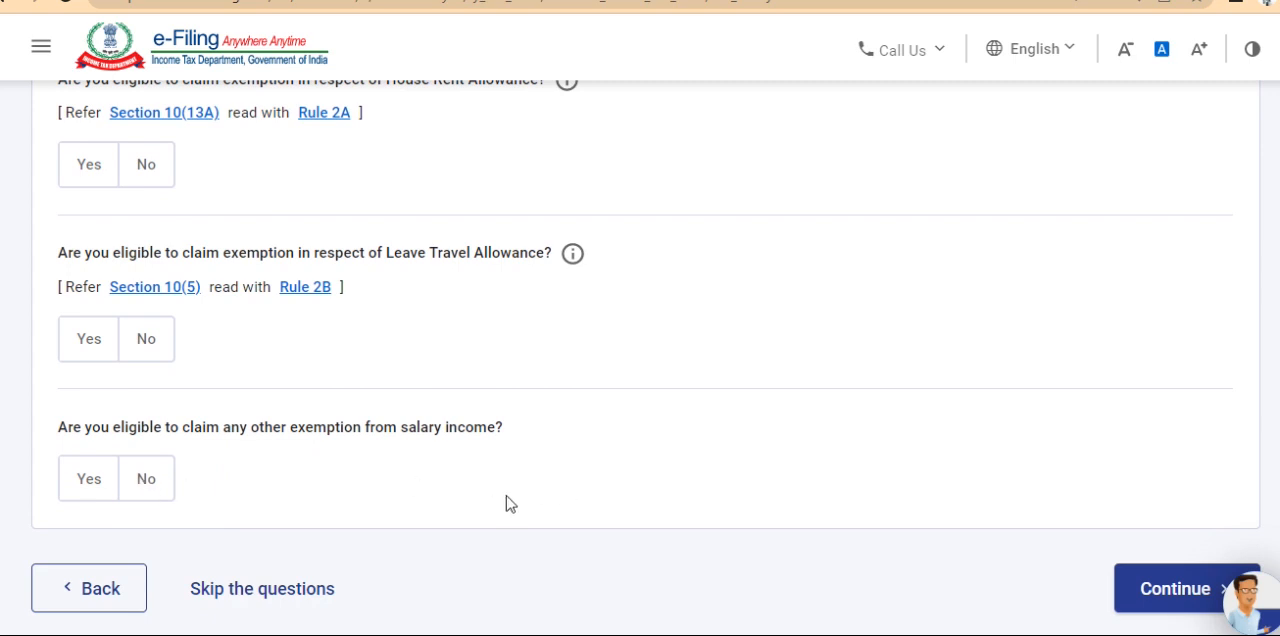
pyautogui.click(84, 600)
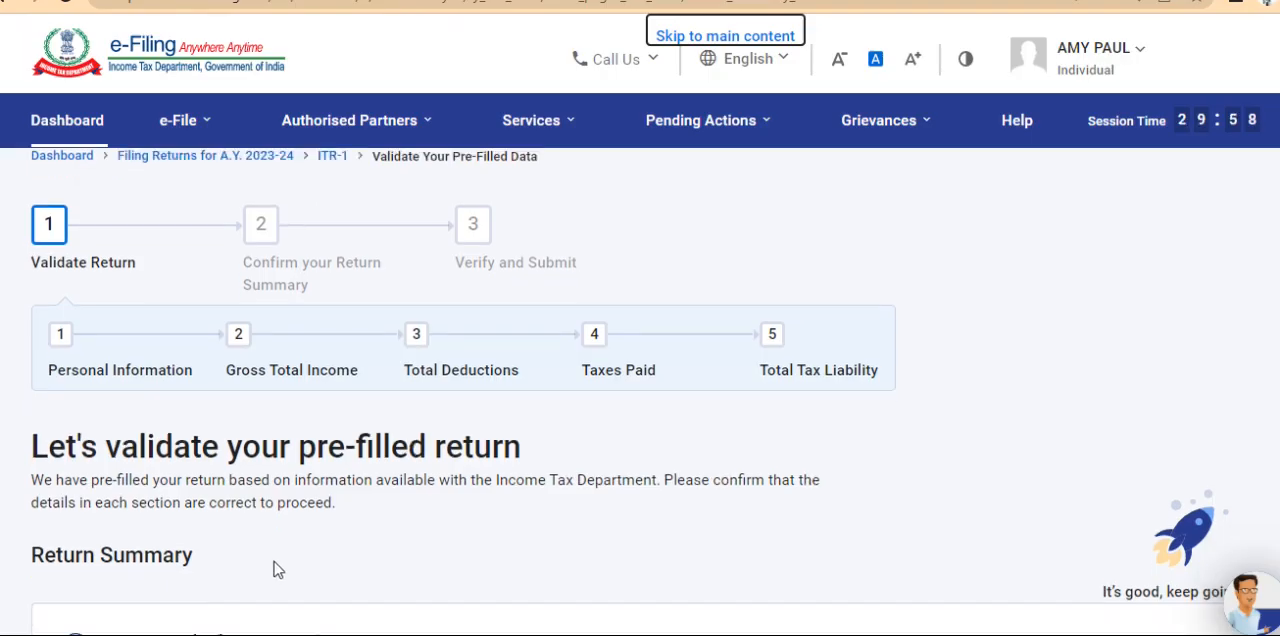
# Reopen the Personal Information section, answer Yes to opting for the new tax regime u/s 115BAC, and proceed past the notice
pyautogui.scroll(-2, 274, 565)
pyautogui.scroll(-1, 276, 570)
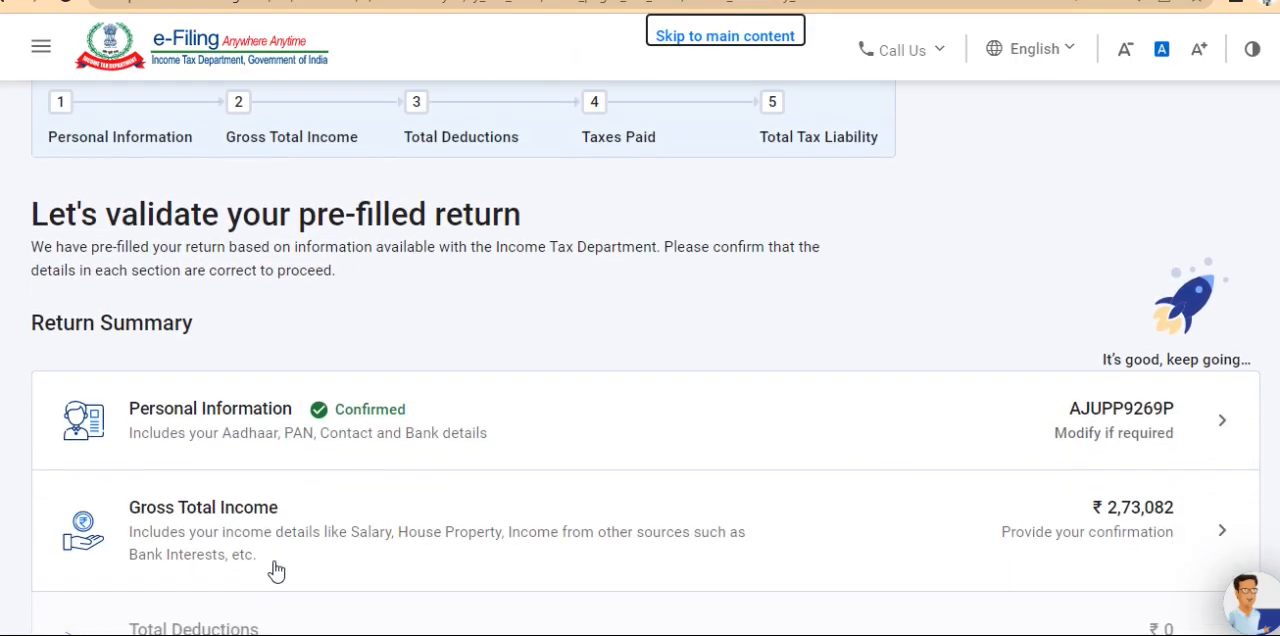
pyautogui.click(411, 453)
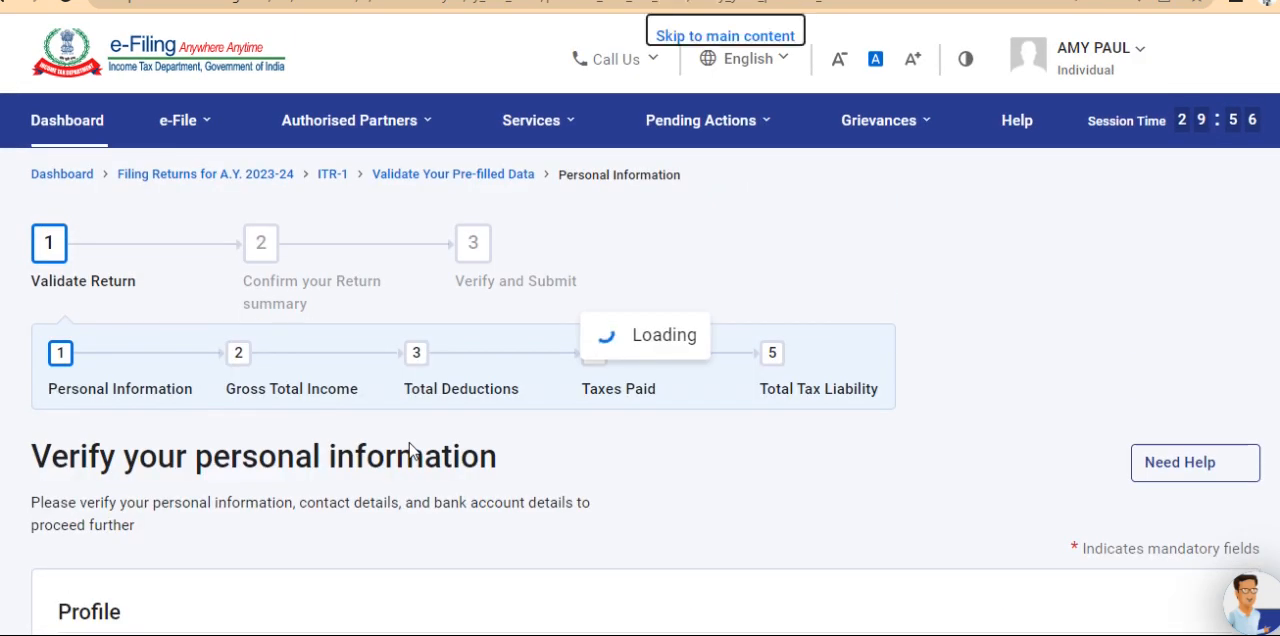
pyautogui.scroll(-3, 411, 450)
pyautogui.scroll(-10, 411, 450)
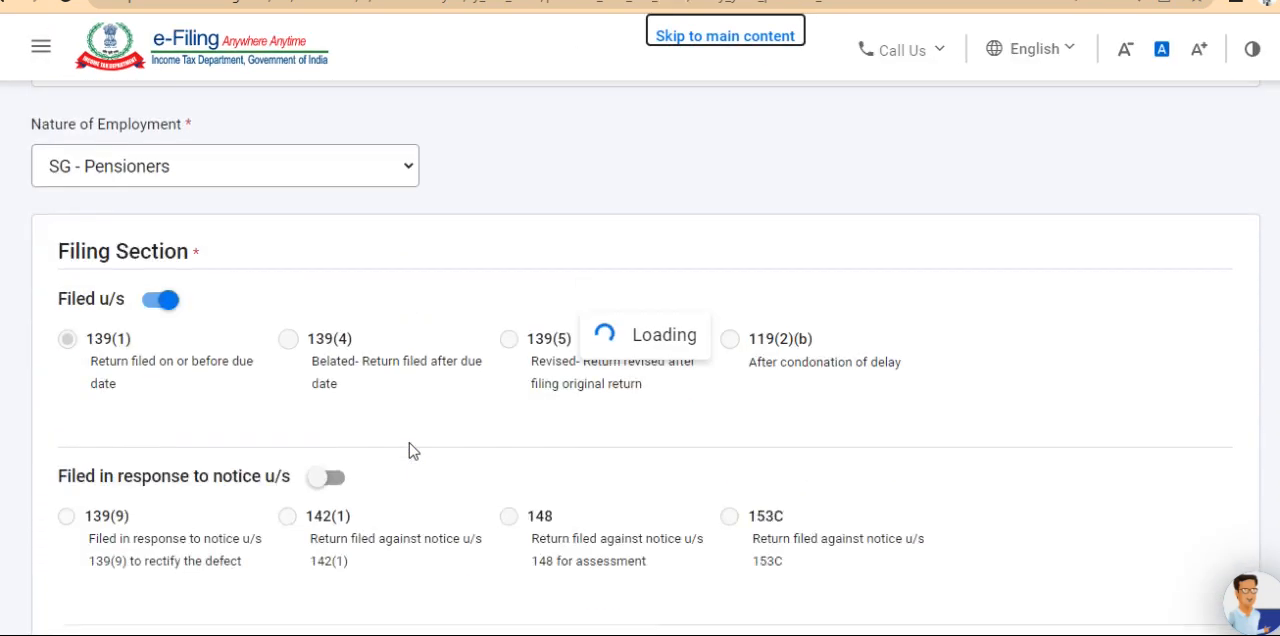
pyautogui.scroll(-5, 409, 443)
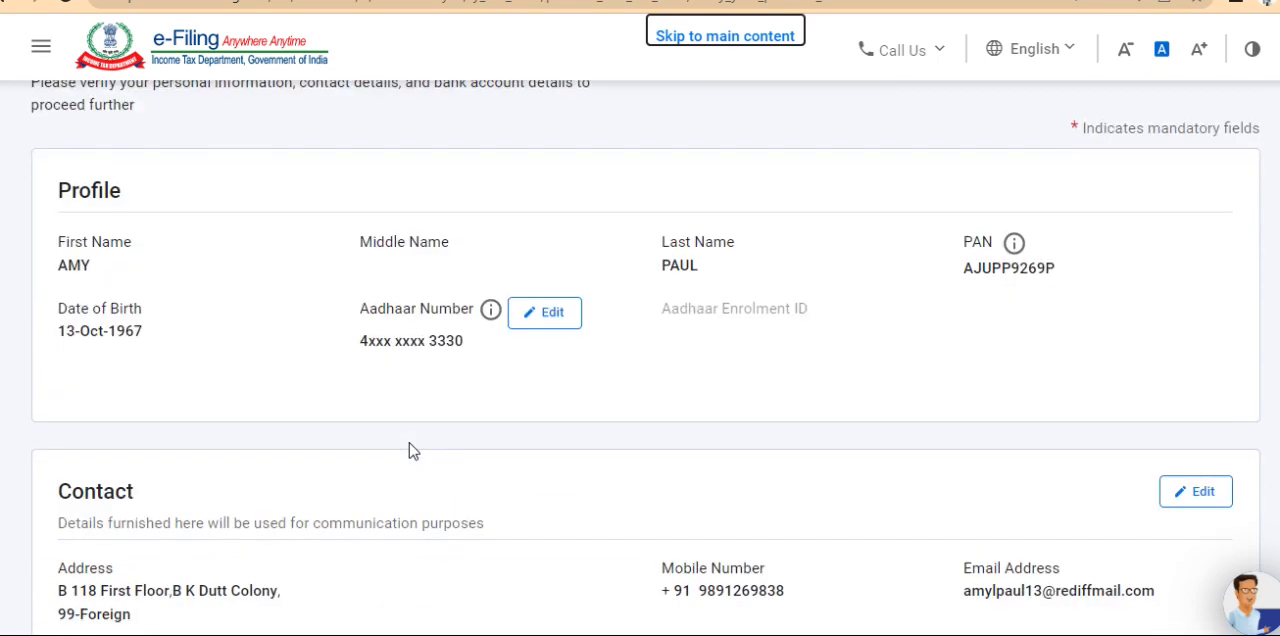
pyautogui.scroll(-3, 409, 443)
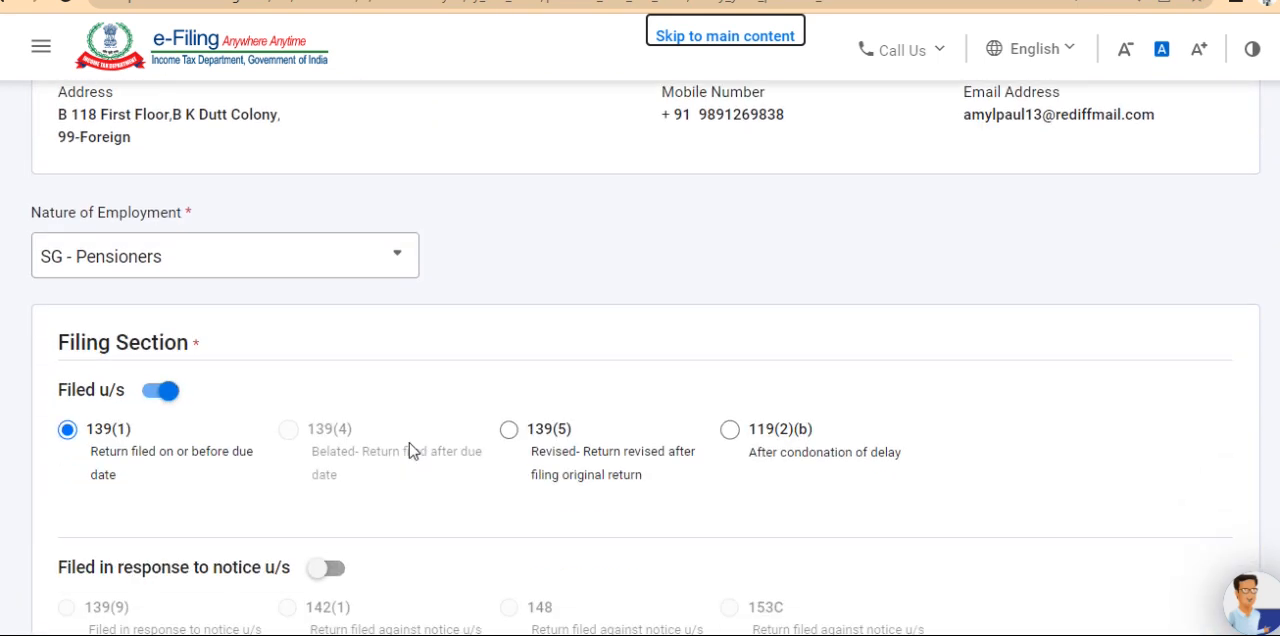
pyautogui.scroll(-4, 363, 431)
pyautogui.scroll(-2, 363, 421)
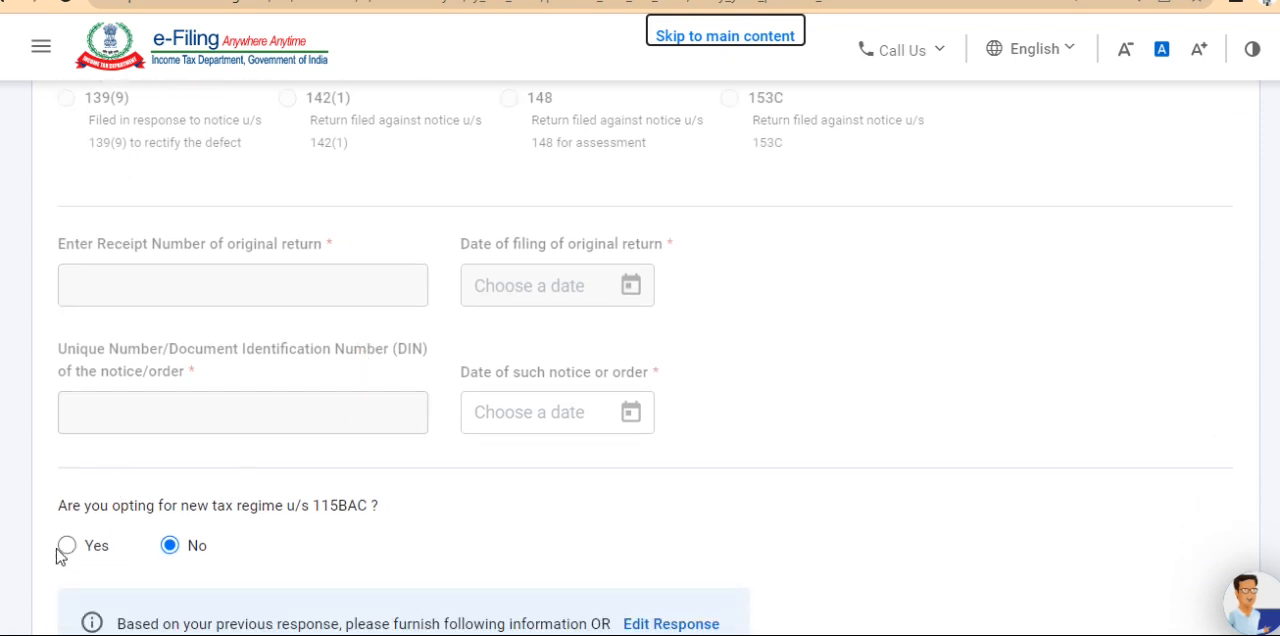
pyautogui.click(66, 546)
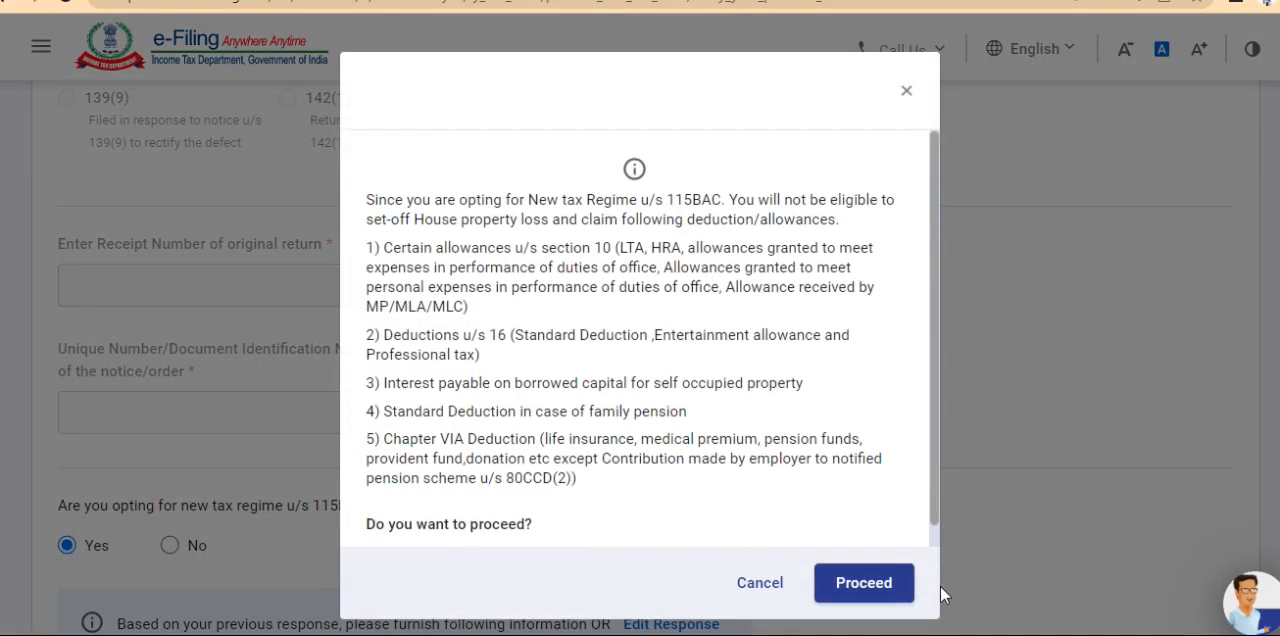
pyautogui.click(903, 590)
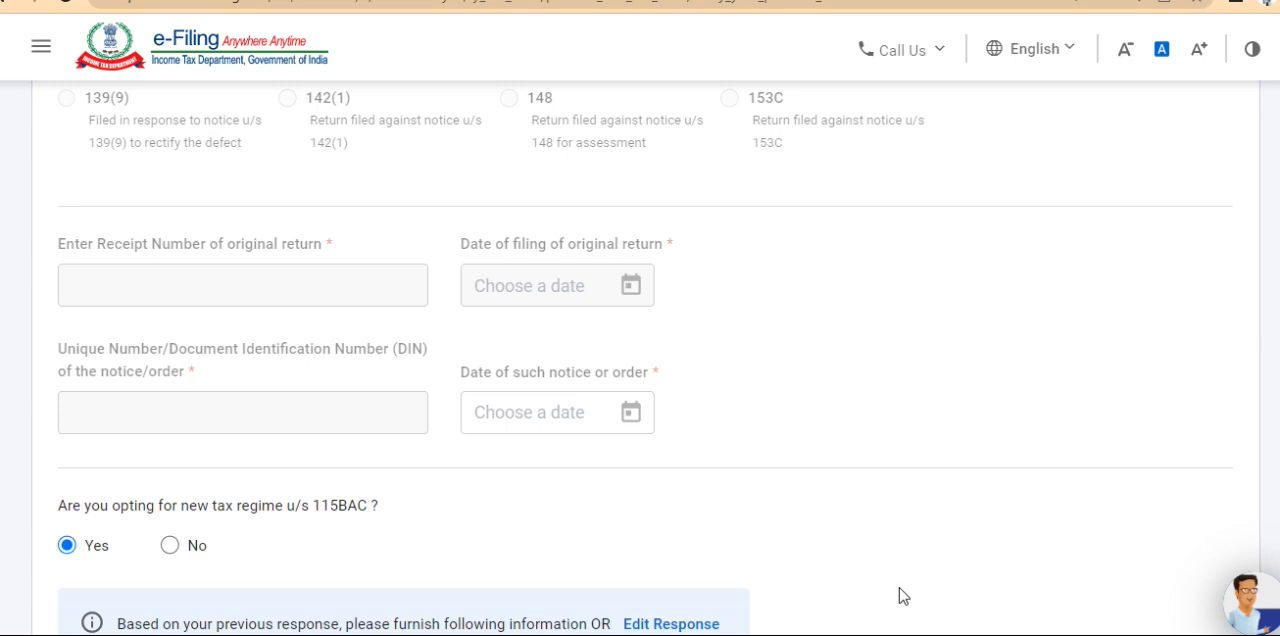
# Check the bank account details at the end of Personal Information and confirm the section again
pyautogui.press('Down')
pyautogui.click(903, 596)
pyautogui.press('Down')
pyautogui.press('Down')
pyautogui.press('Down')
pyautogui.scroll(-6, 903, 596)
pyautogui.scroll(-2, 903, 596)
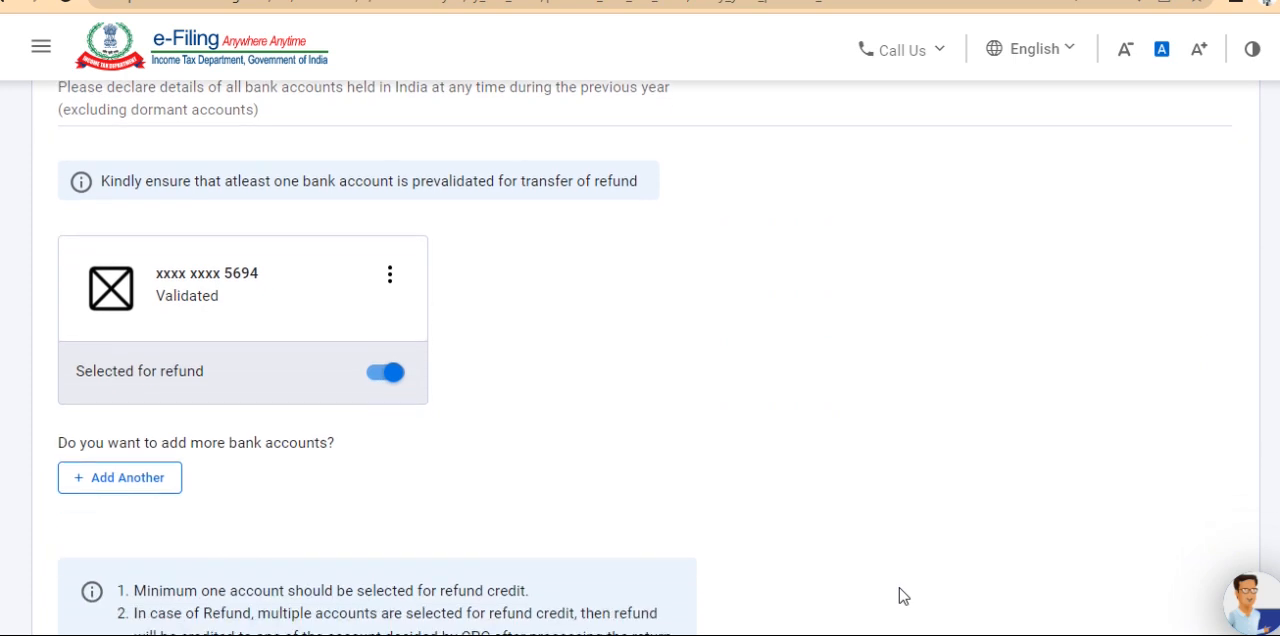
pyautogui.click(1200, 622)
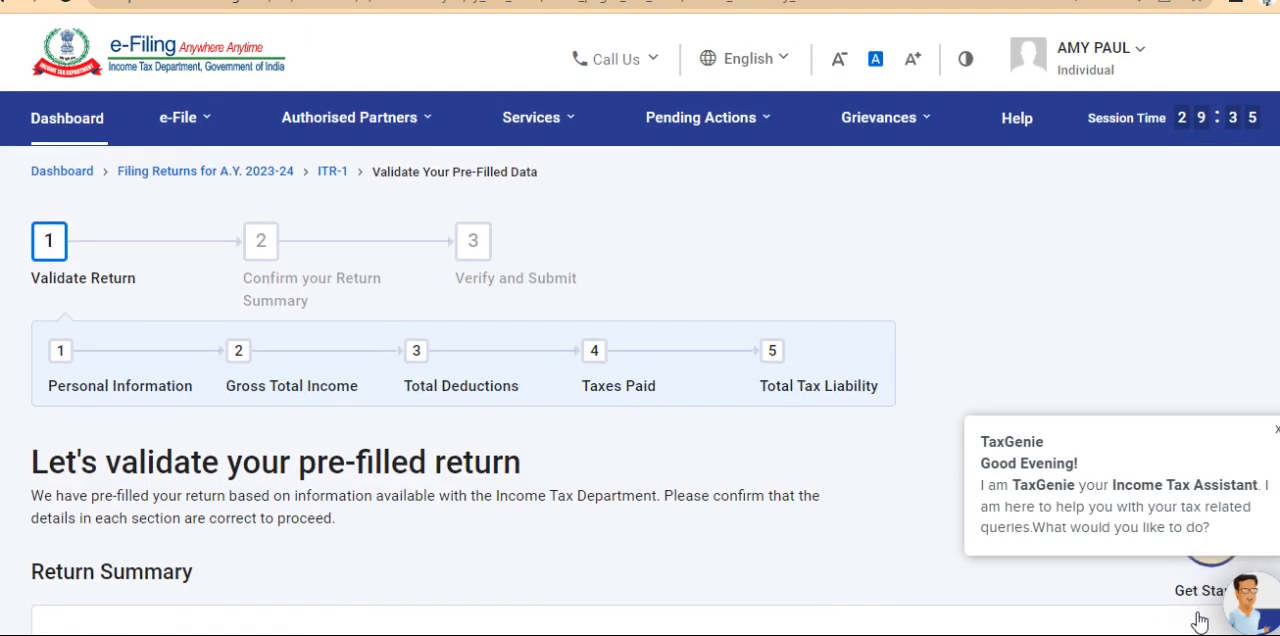
# Open the Gross Total Income section and continue past the Salary Exemption questions, leaving them all unanswered
pyautogui.scroll(-5, 873, 510)
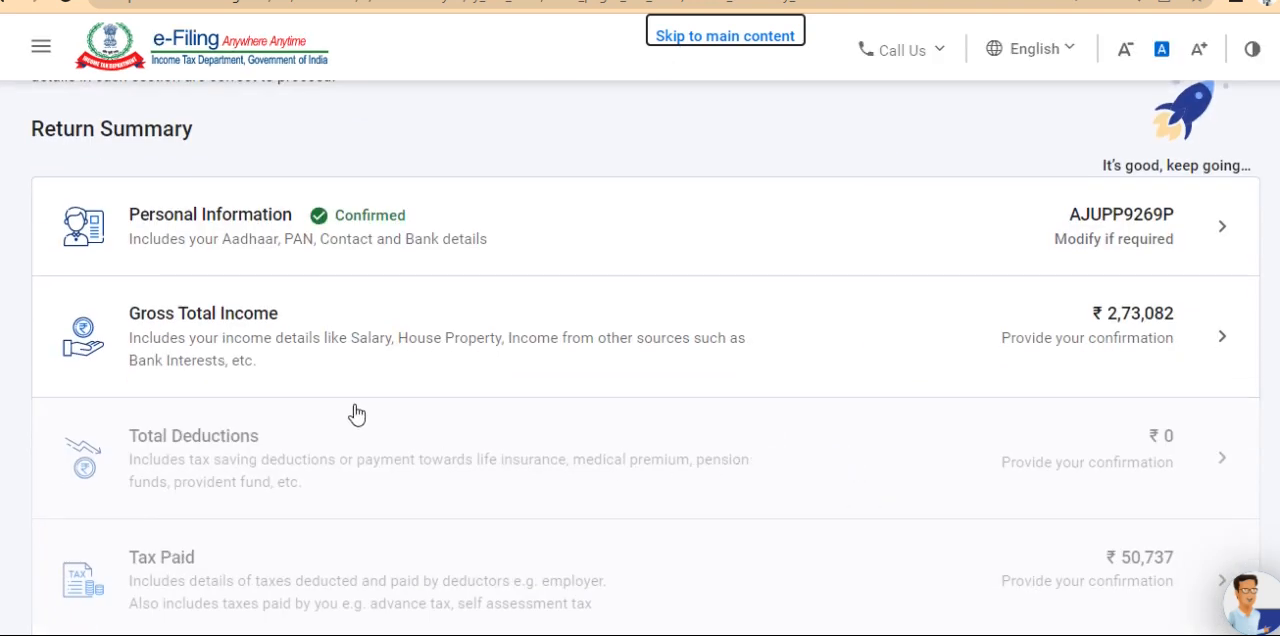
pyautogui.scroll(1, 363, 342)
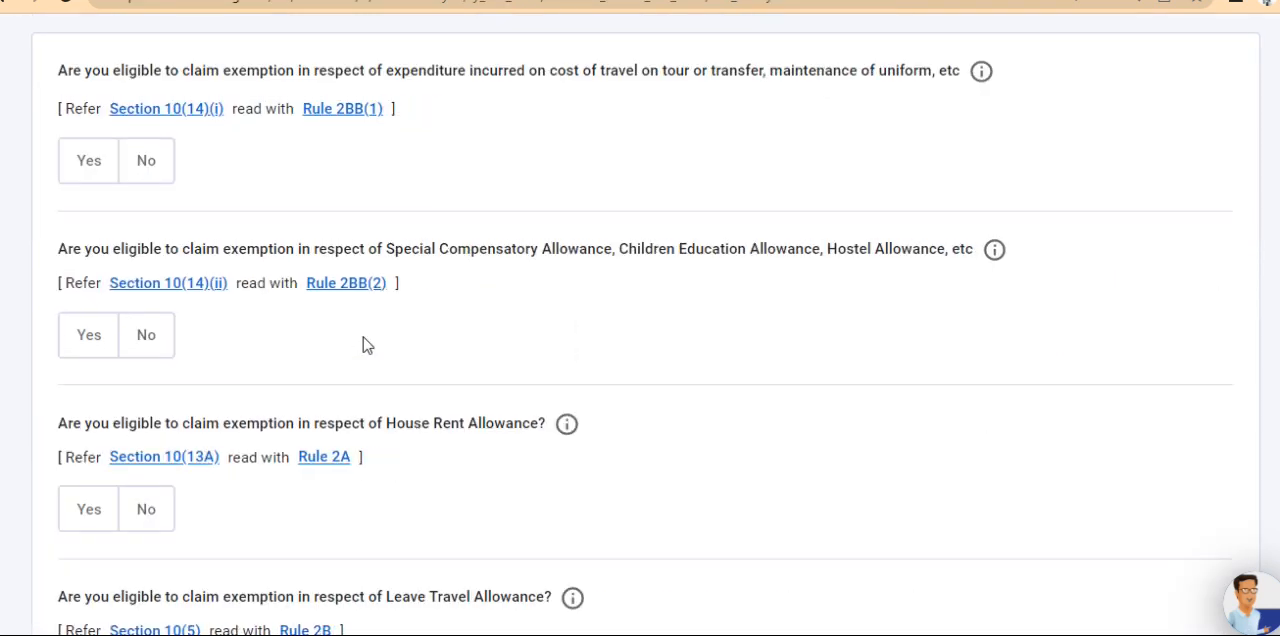
pyautogui.scroll(-2, 363, 342)
pyautogui.scroll(-8, 363, 343)
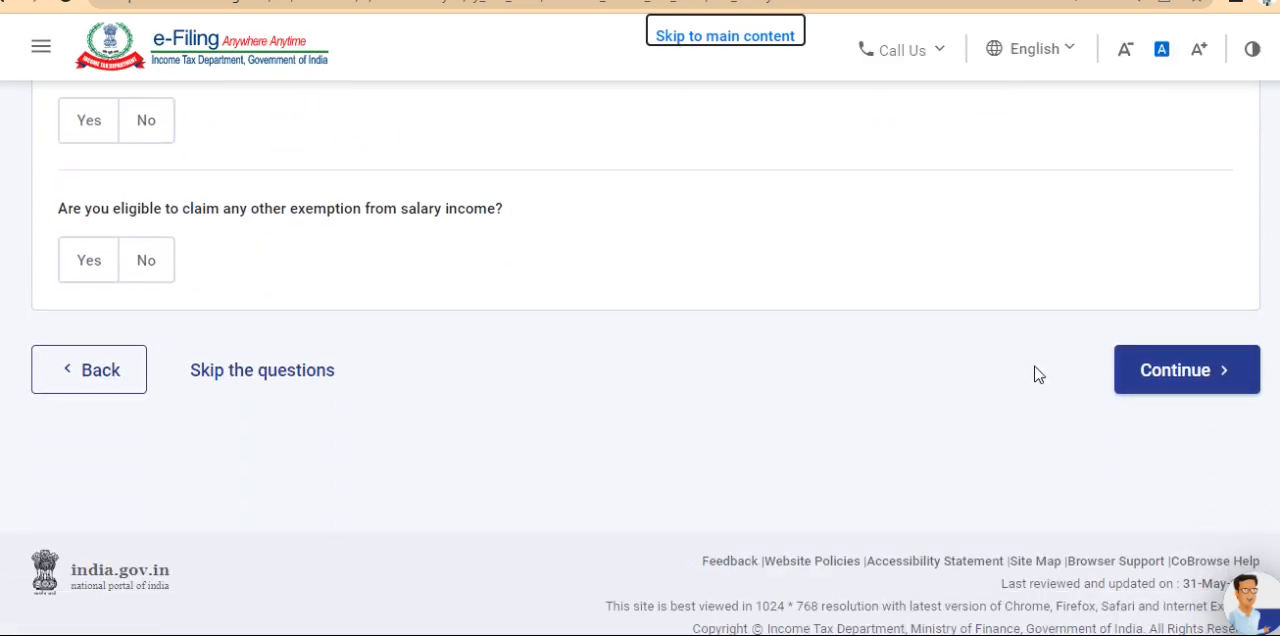
pyautogui.click(1134, 388)
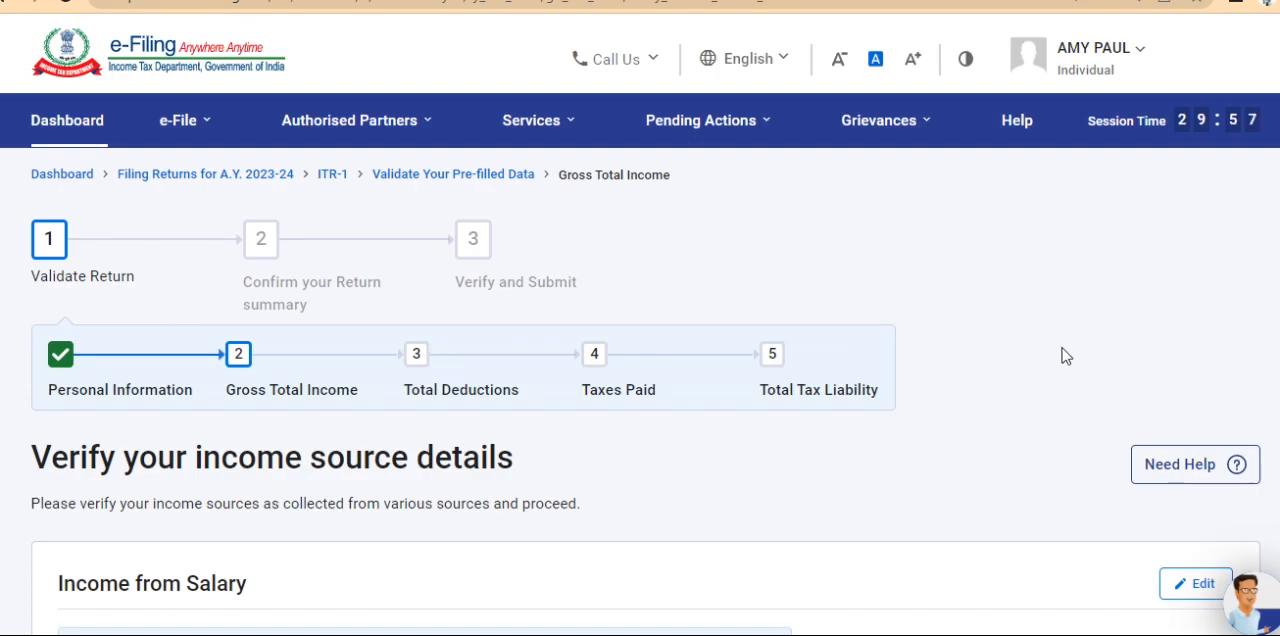
# Look over the pre-filled income source details for salary, house property and other sources
pyautogui.scroll(-1, 1065, 356)
pyautogui.scroll(-5, 1065, 356)
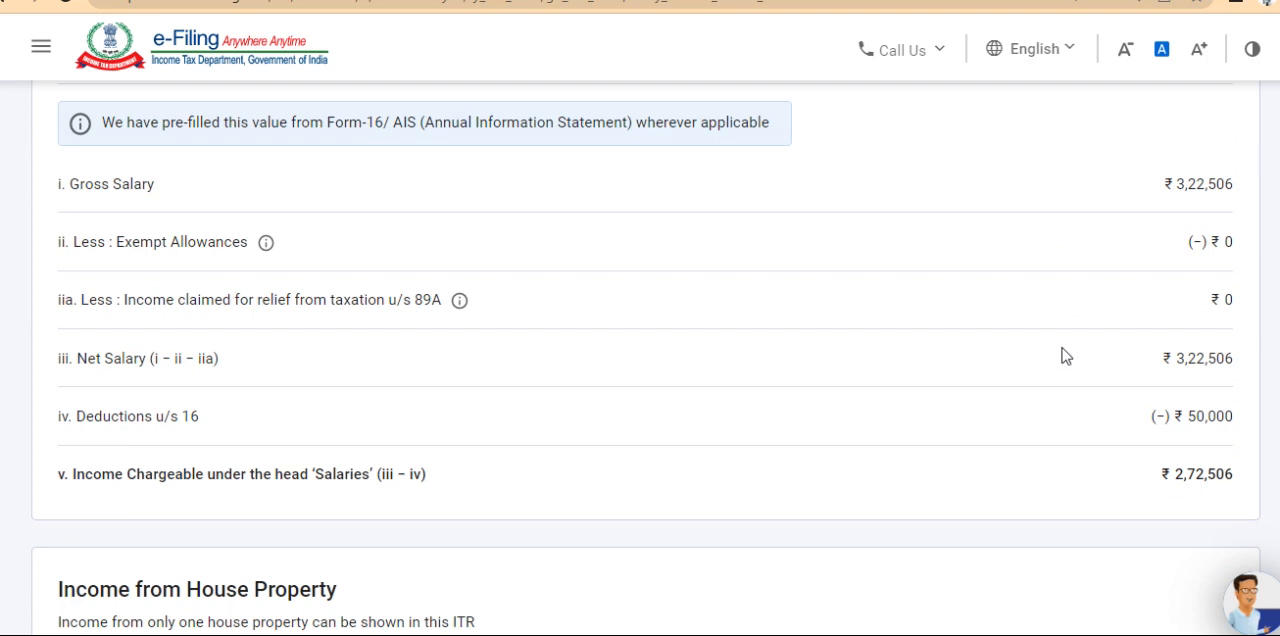
pyautogui.scroll(-2, 1063, 357)
pyautogui.scroll(-2, 1065, 356)
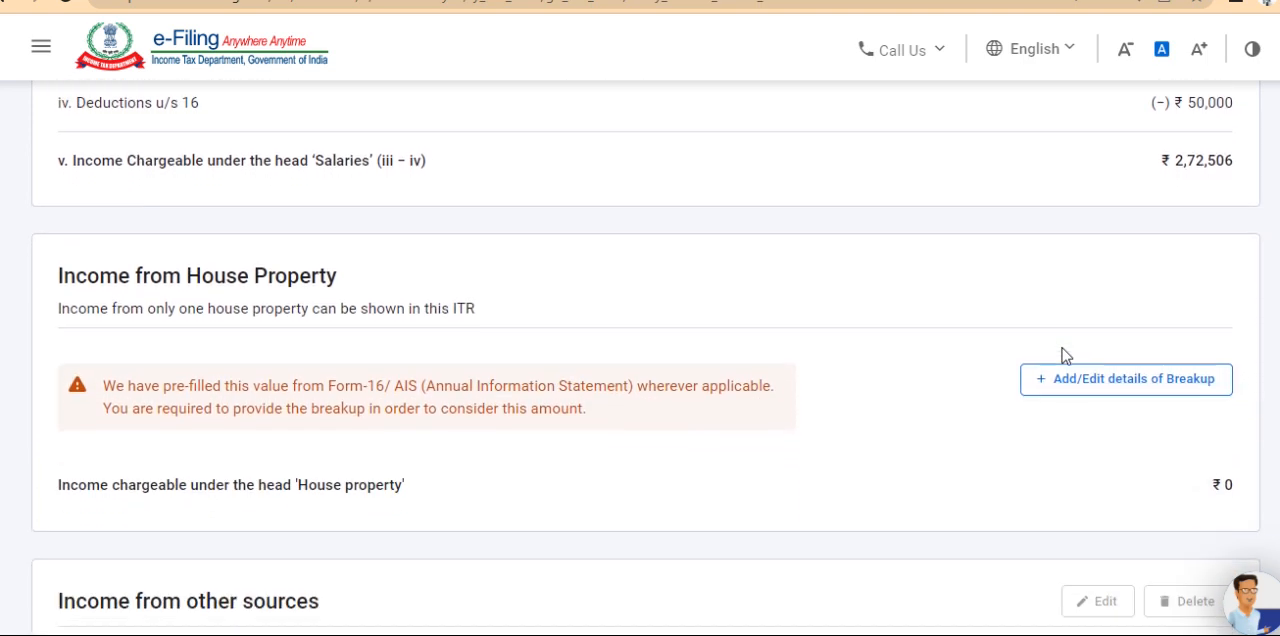
pyautogui.scroll(-1, 1065, 356)
pyautogui.scroll(5, 1063, 357)
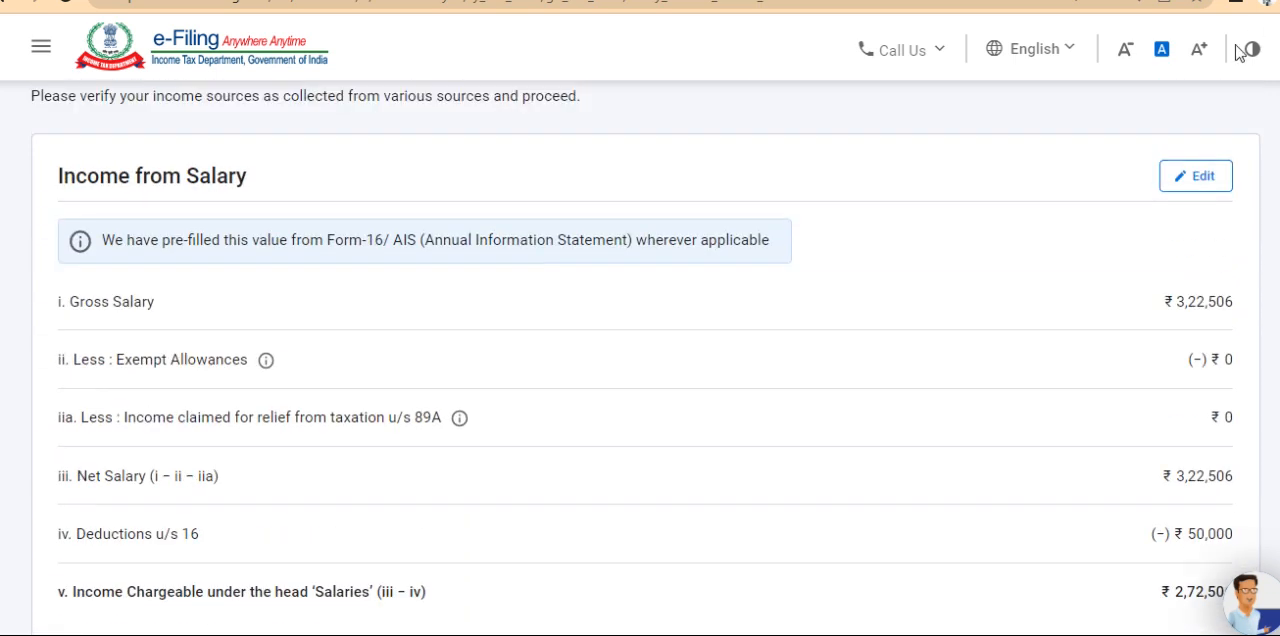
# Open Income from Salary for editing, review its gross salary, exemption and deduction fields, and cancel without saving
pyautogui.click(1201, 183)
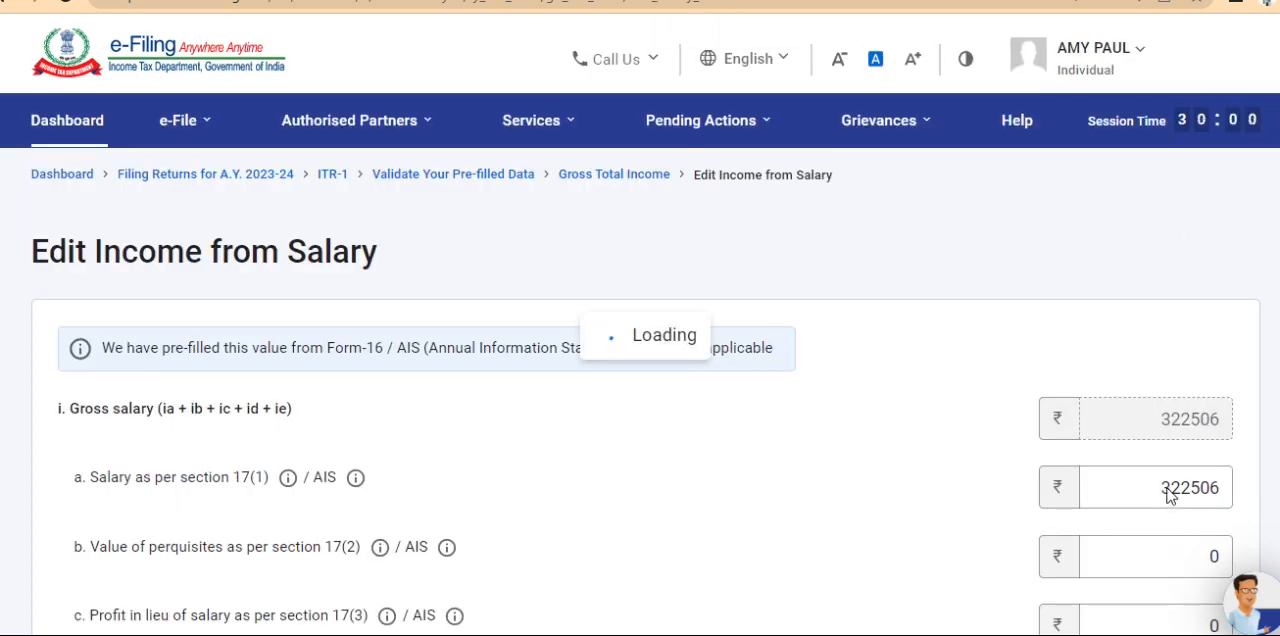
pyautogui.click(1165, 487)
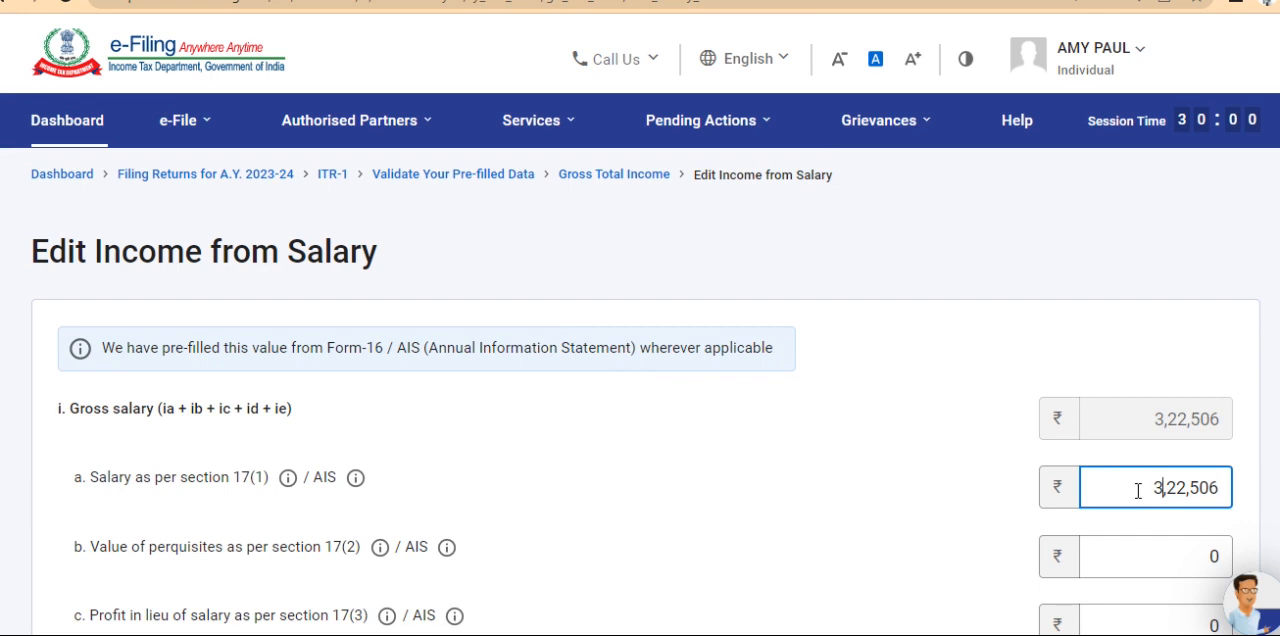
pyautogui.click(1138, 490)
pyautogui.click(980, 508)
pyautogui.scroll(-3, 980, 508)
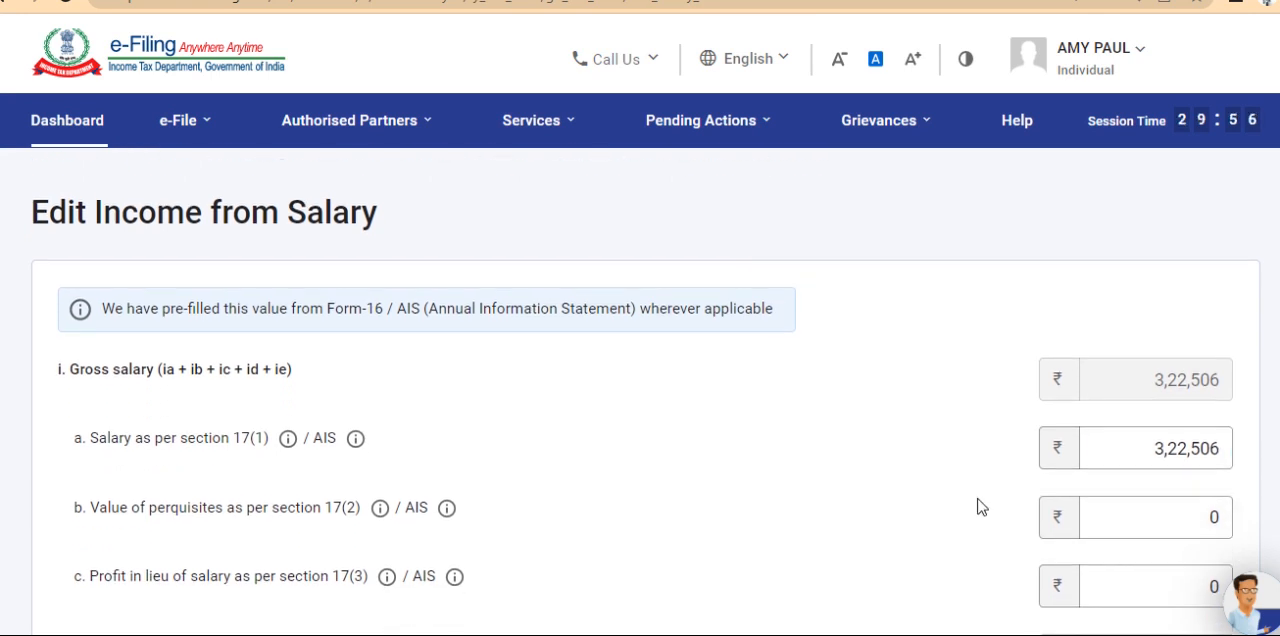
pyautogui.scroll(-5, 980, 507)
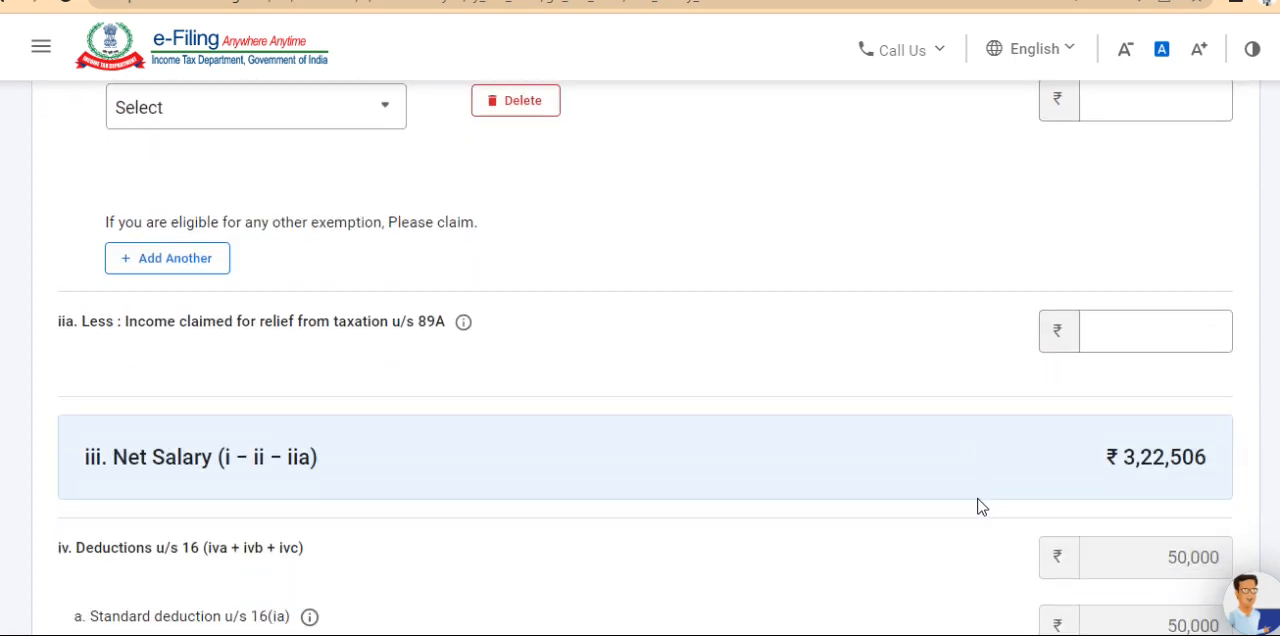
pyautogui.scroll(-5, 980, 507)
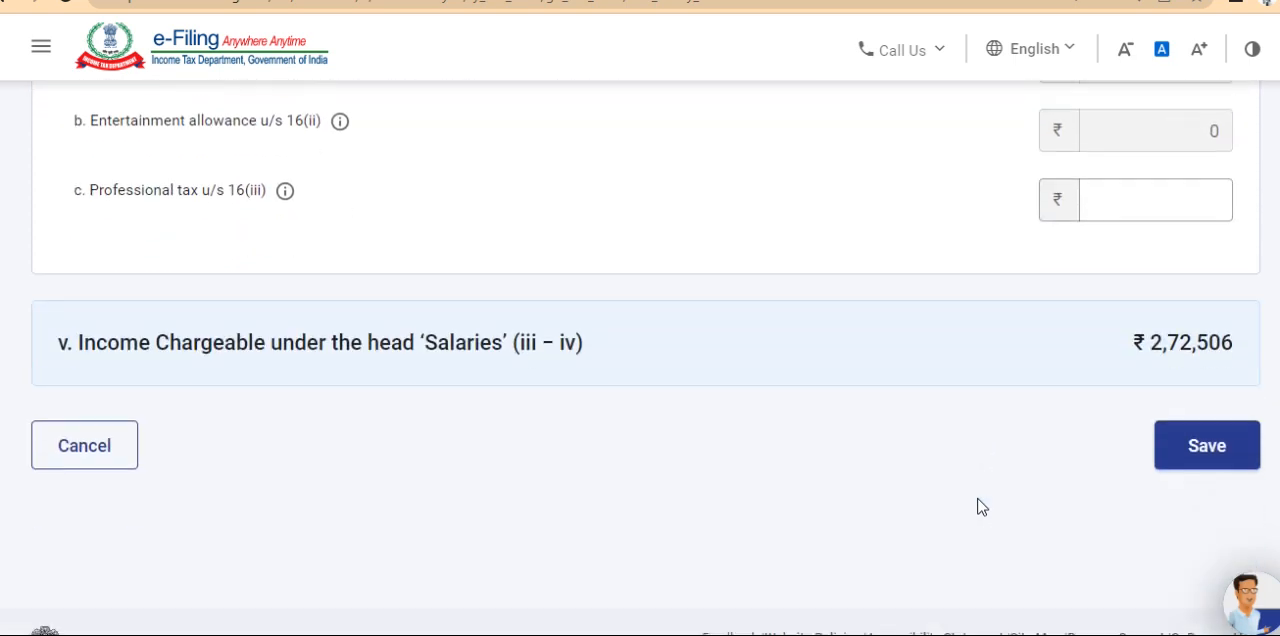
pyautogui.scroll(-2, 980, 507)
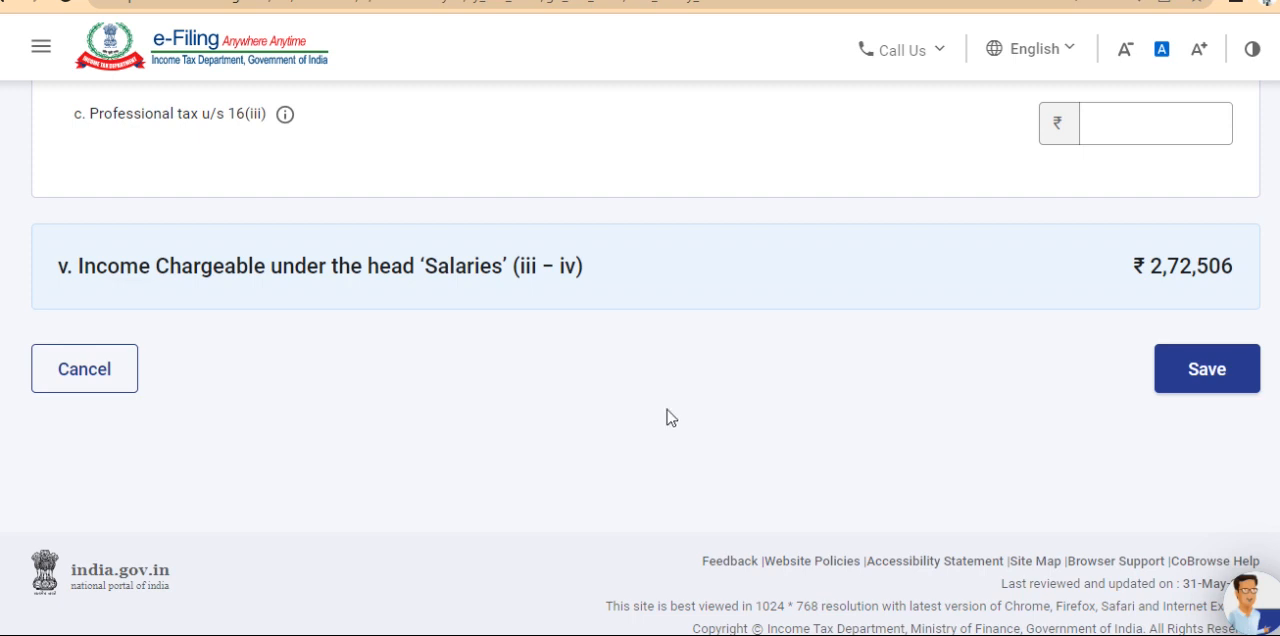
pyautogui.click(92, 376)
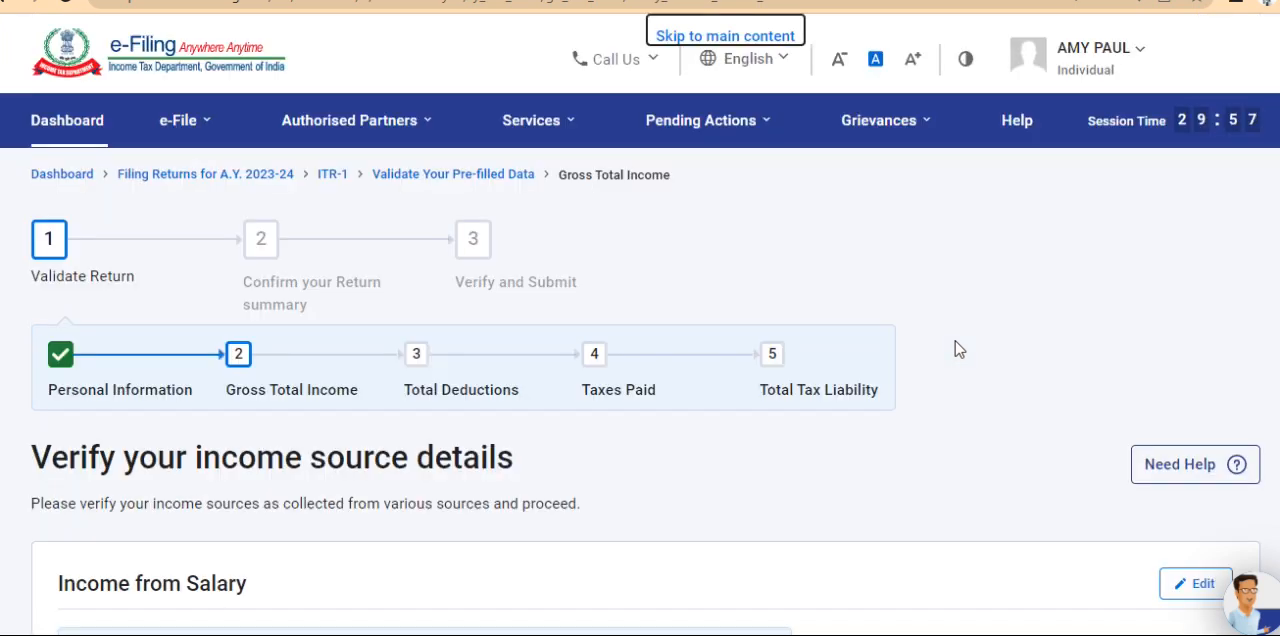
# Open the House Property income breakup form, look over its property type field, and cancel without adding a property
pyautogui.scroll(-3, 965, 352)
pyautogui.scroll(-5, 976, 358)
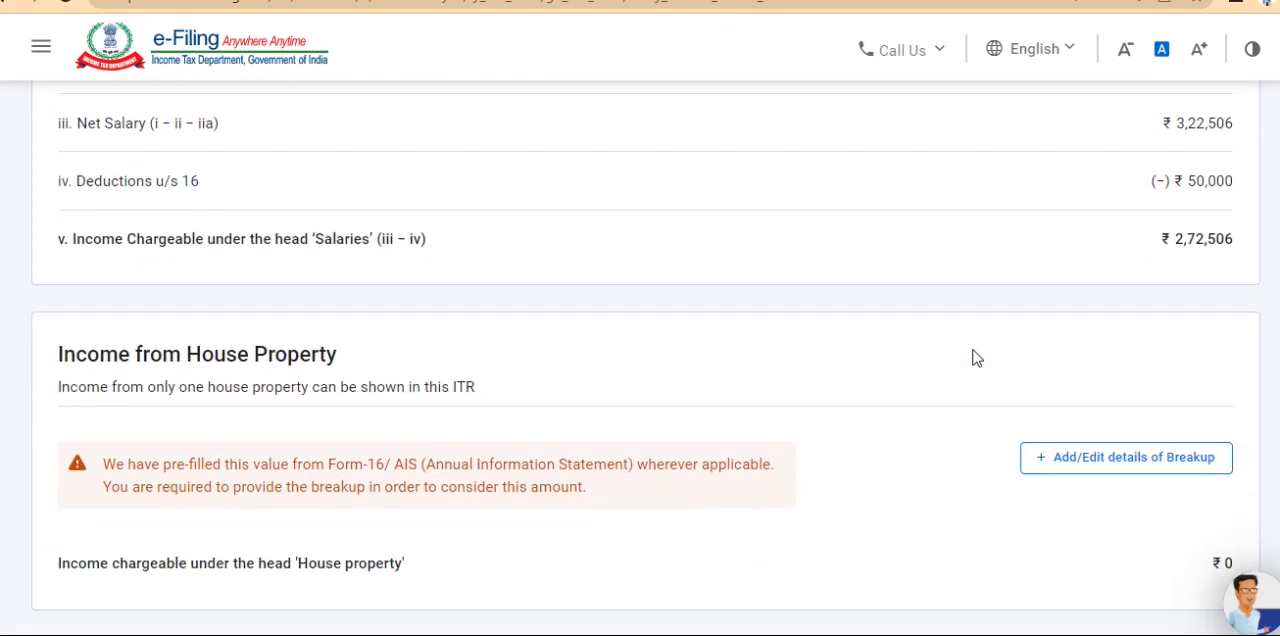
pyautogui.click(1143, 462)
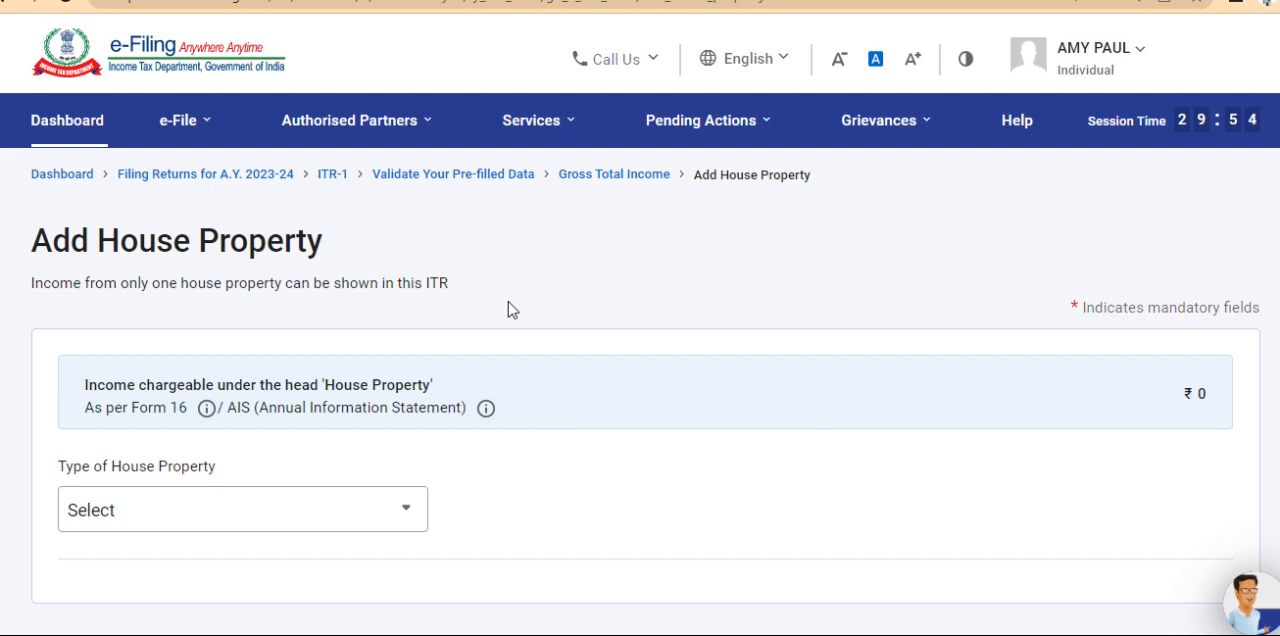
pyautogui.scroll(-1, 508, 310)
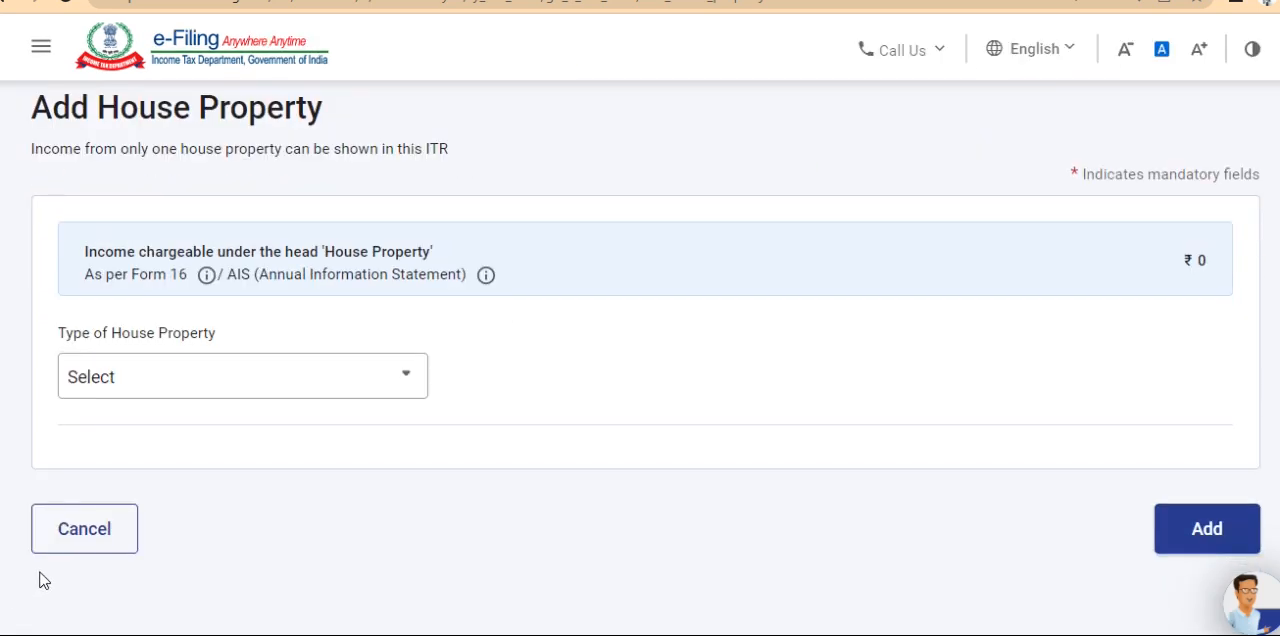
pyautogui.click(79, 532)
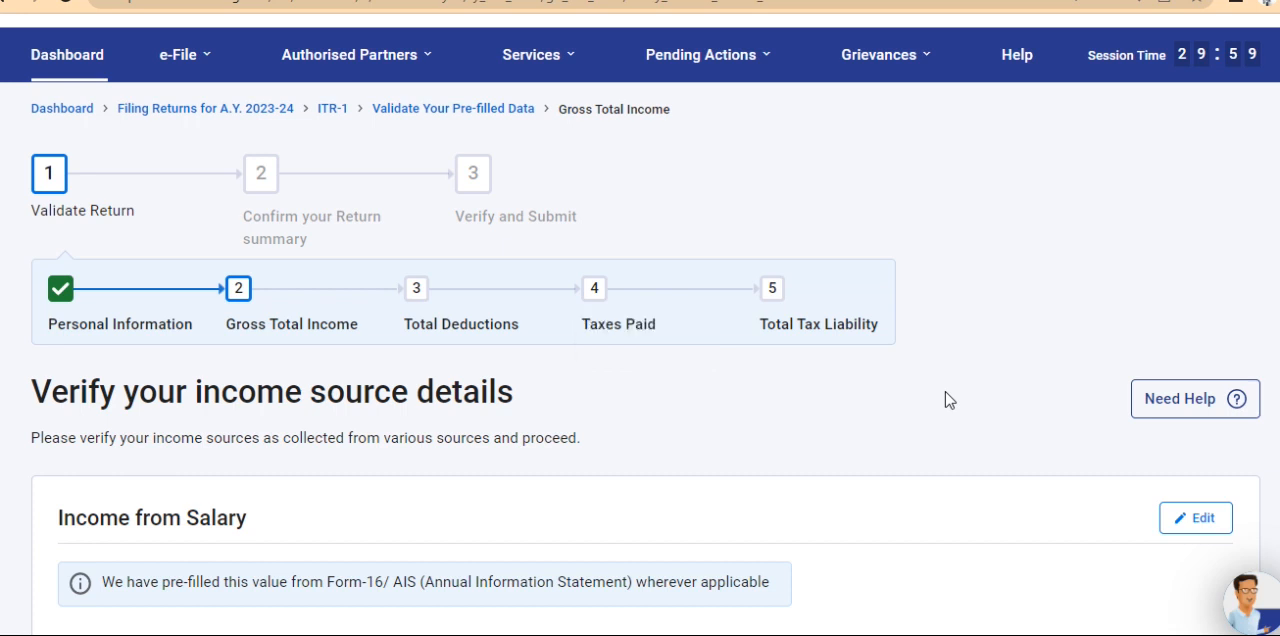
# Reopen Income from Salary for editing and view the country options for section 89A retirement benefit income, selecting none
pyautogui.scroll(-3, 948, 400)
pyautogui.scroll(-8, 948, 400)
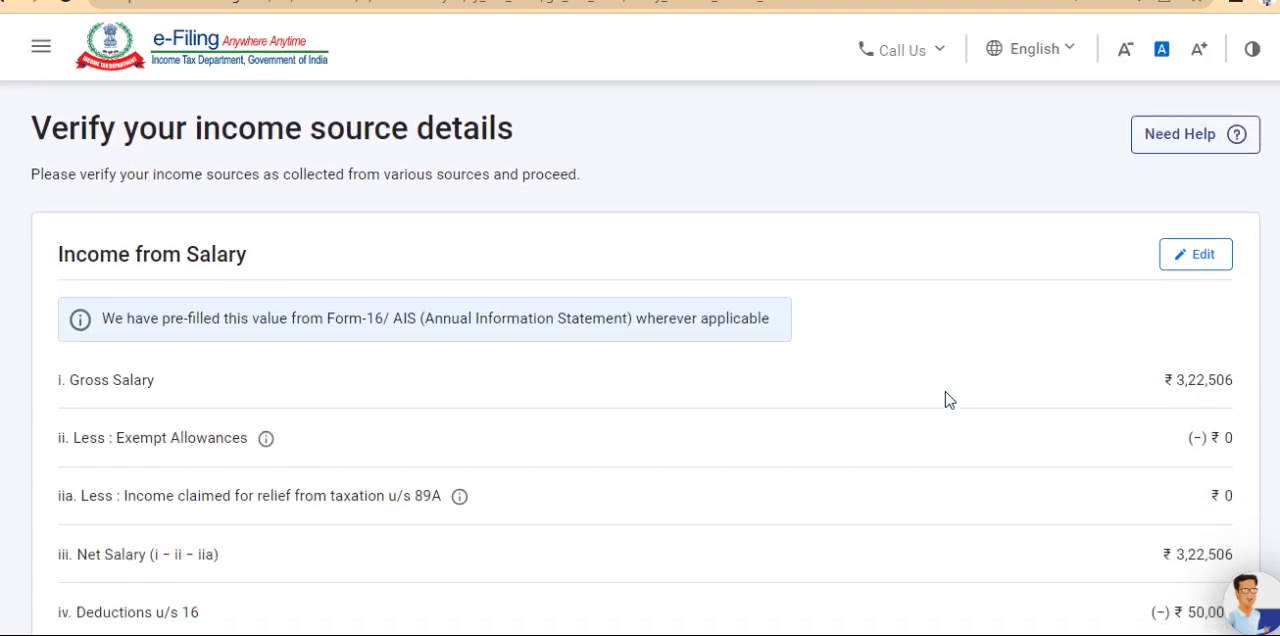
pyautogui.scroll(-2, 948, 400)
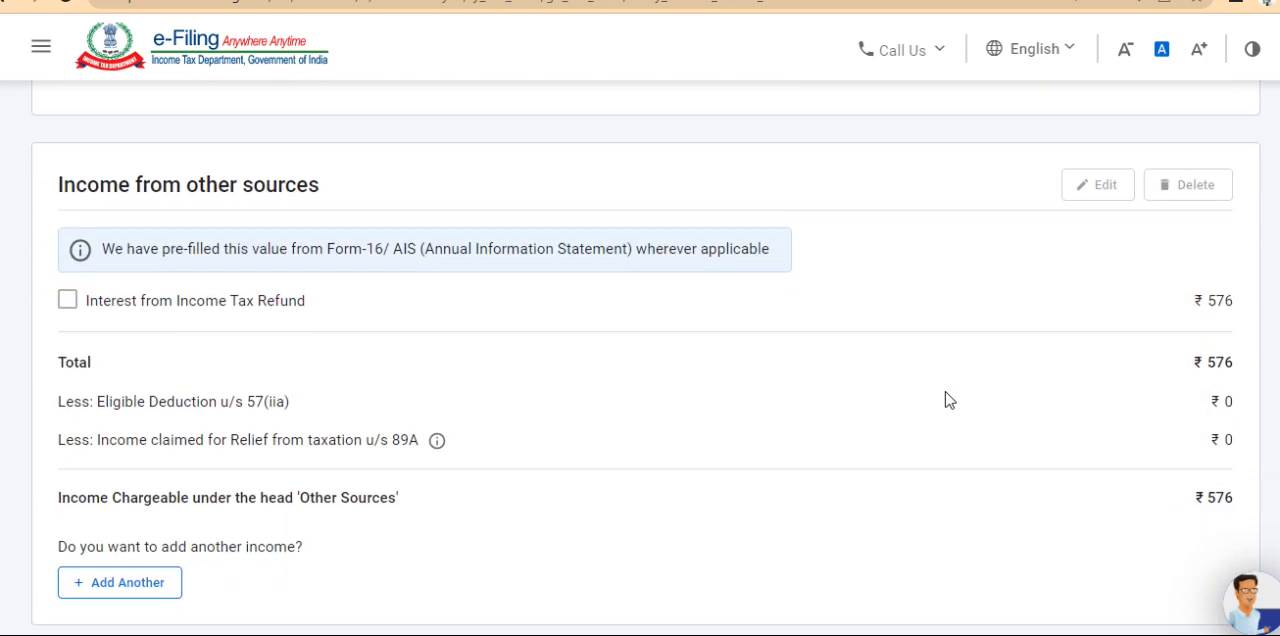
pyautogui.scroll(8, 948, 400)
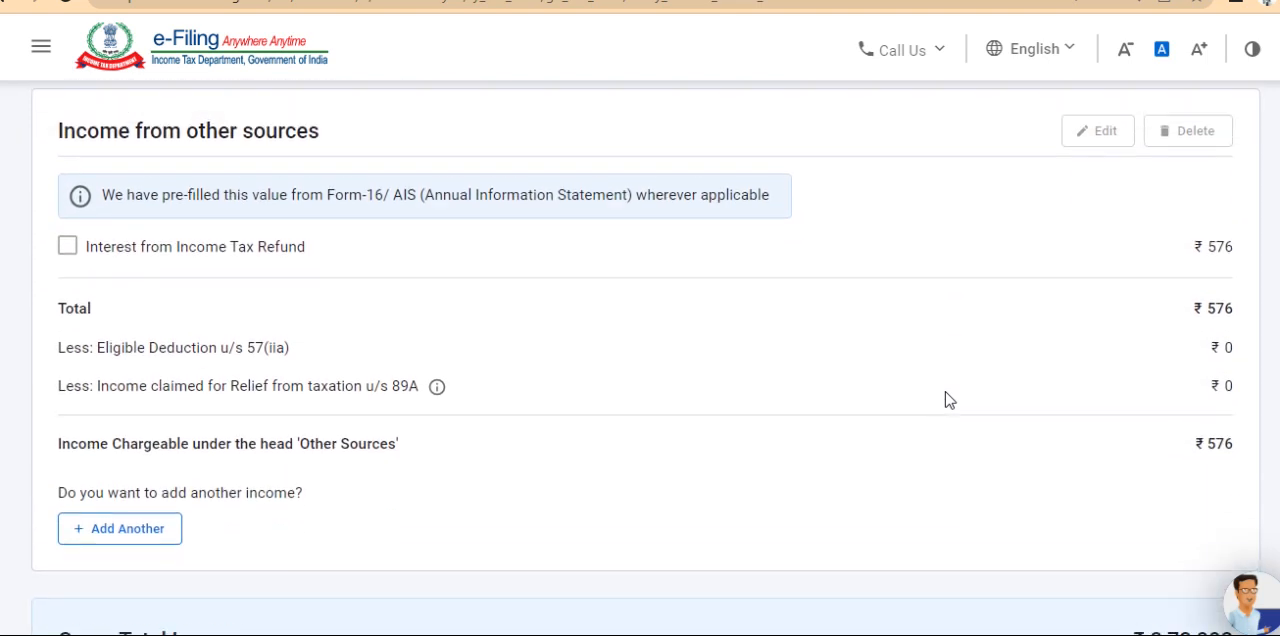
pyautogui.scroll(5, 948, 400)
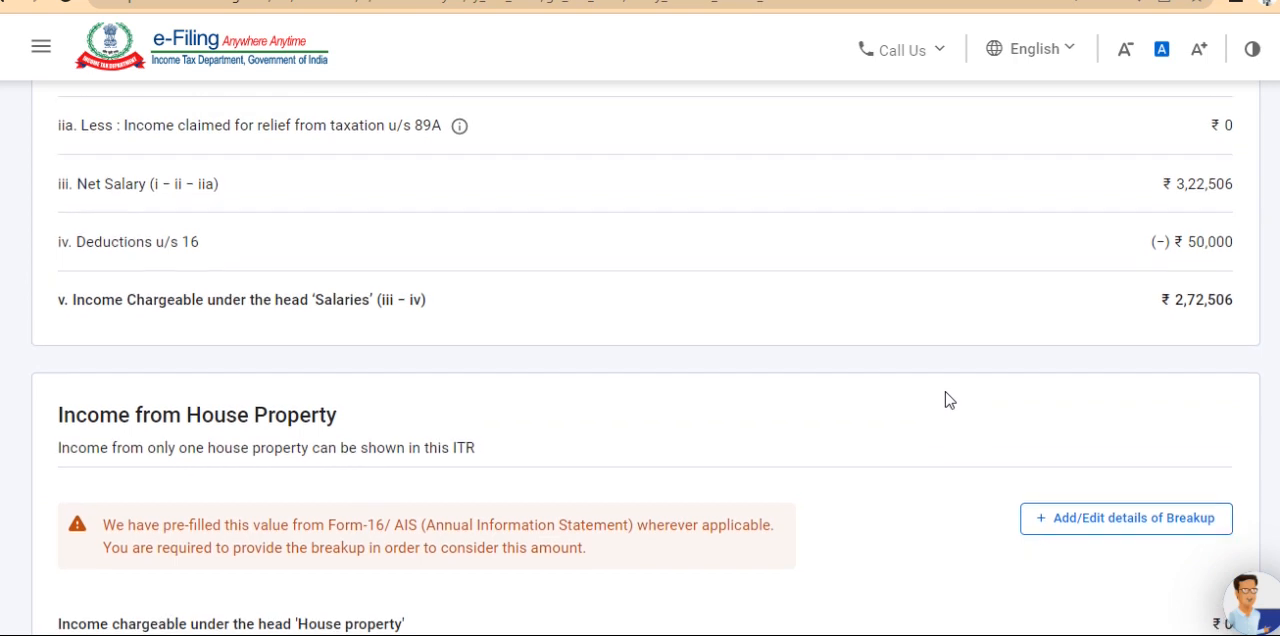
pyautogui.click(1206, 334)
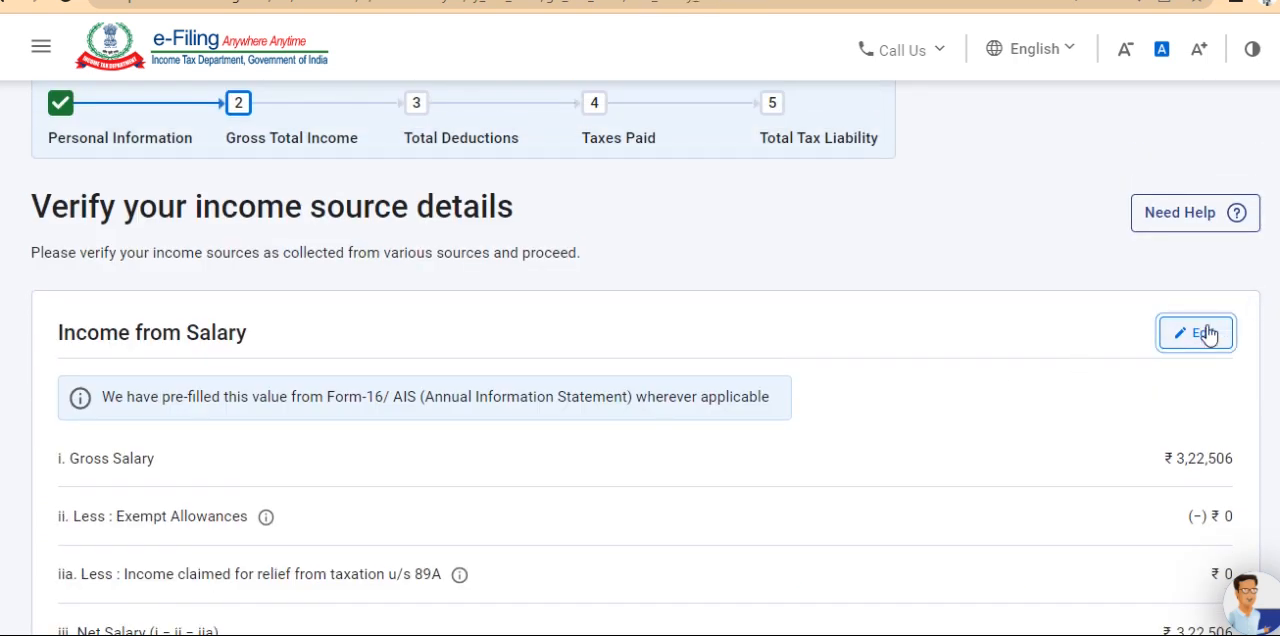
pyautogui.click(1205, 333)
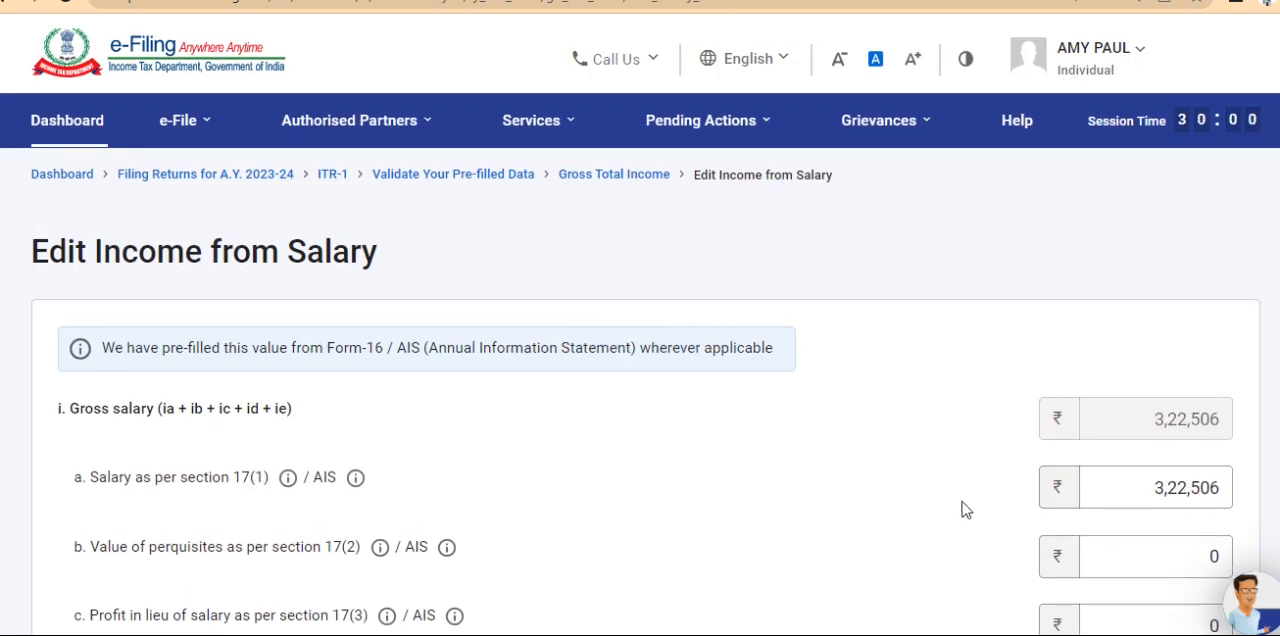
pyautogui.scroll(-4, 962, 502)
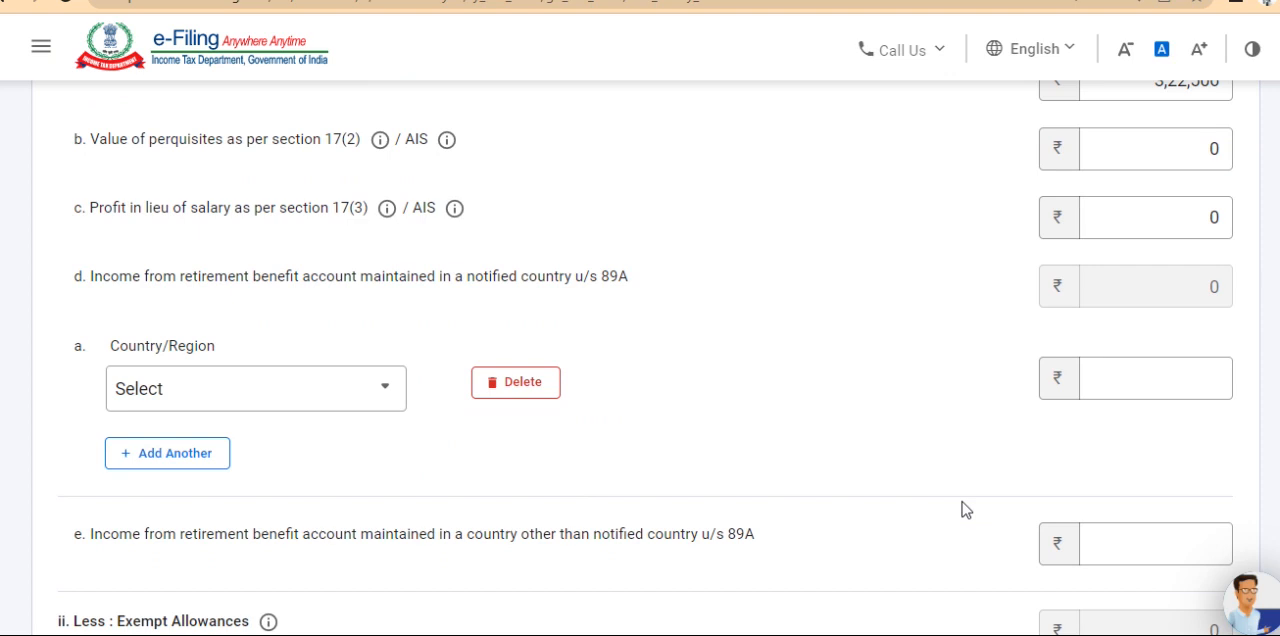
pyautogui.click(230, 389)
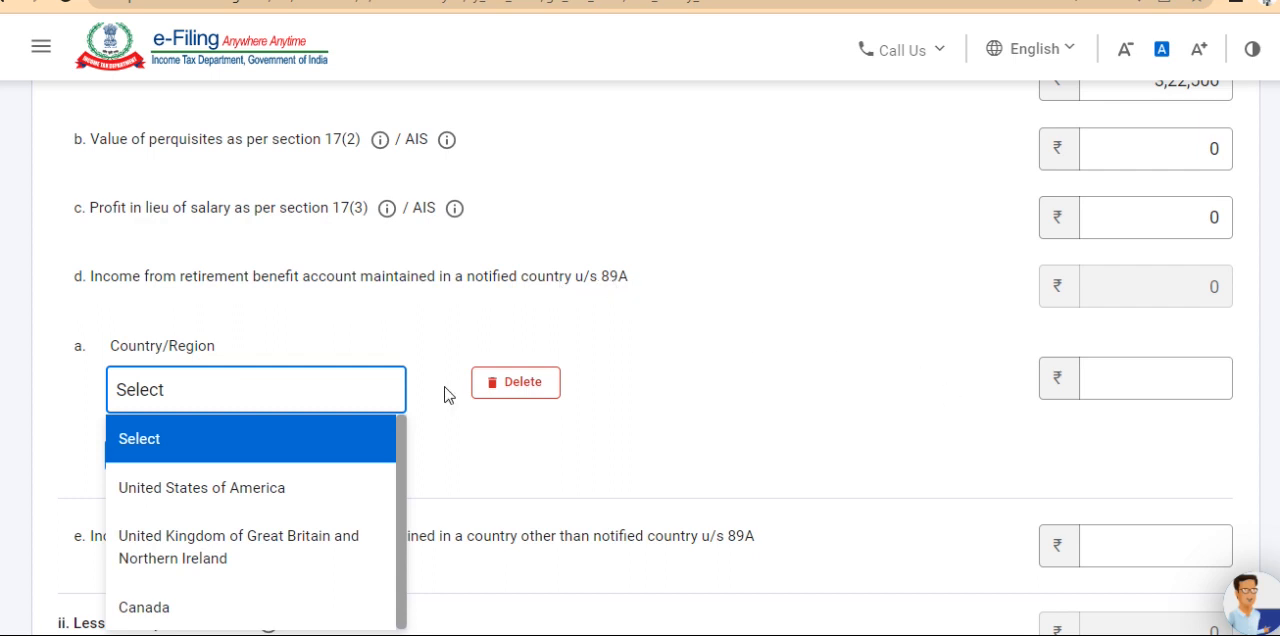
pyautogui.click(1010, 390)
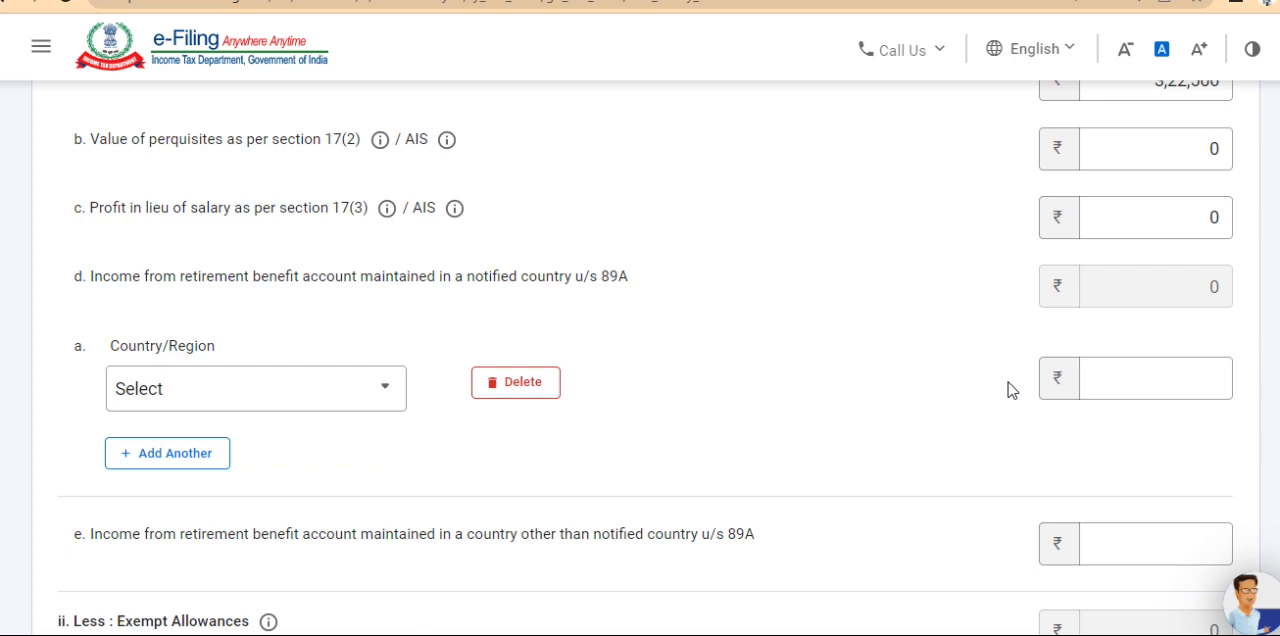
# Look through the Nature of Exempt Allowance options under Exempt Allowances down to Any Other, leaving the field unselected
pyautogui.scroll(-3, 963, 389)
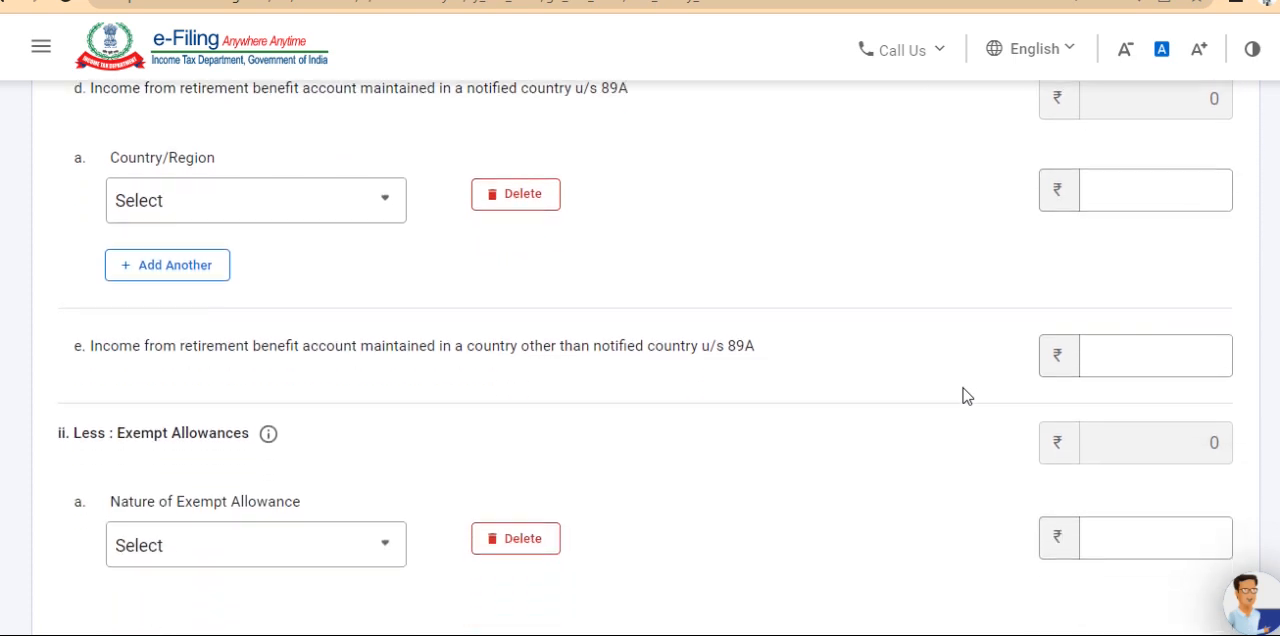
pyautogui.scroll(-2, 963, 390)
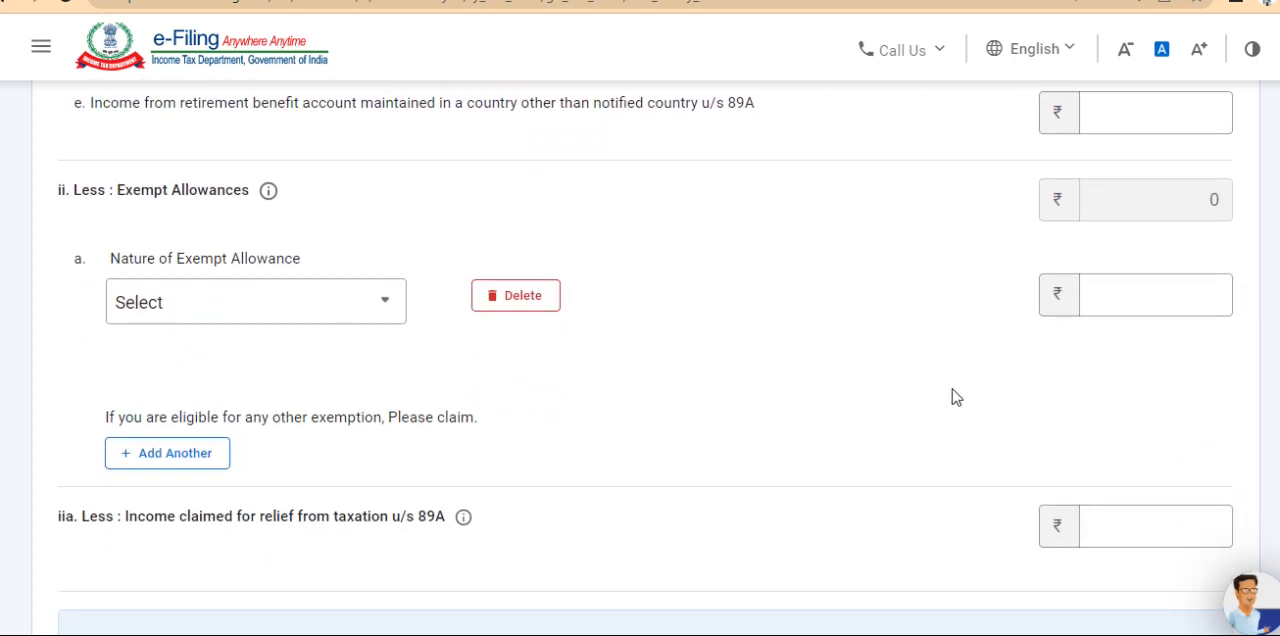
pyautogui.click(337, 311)
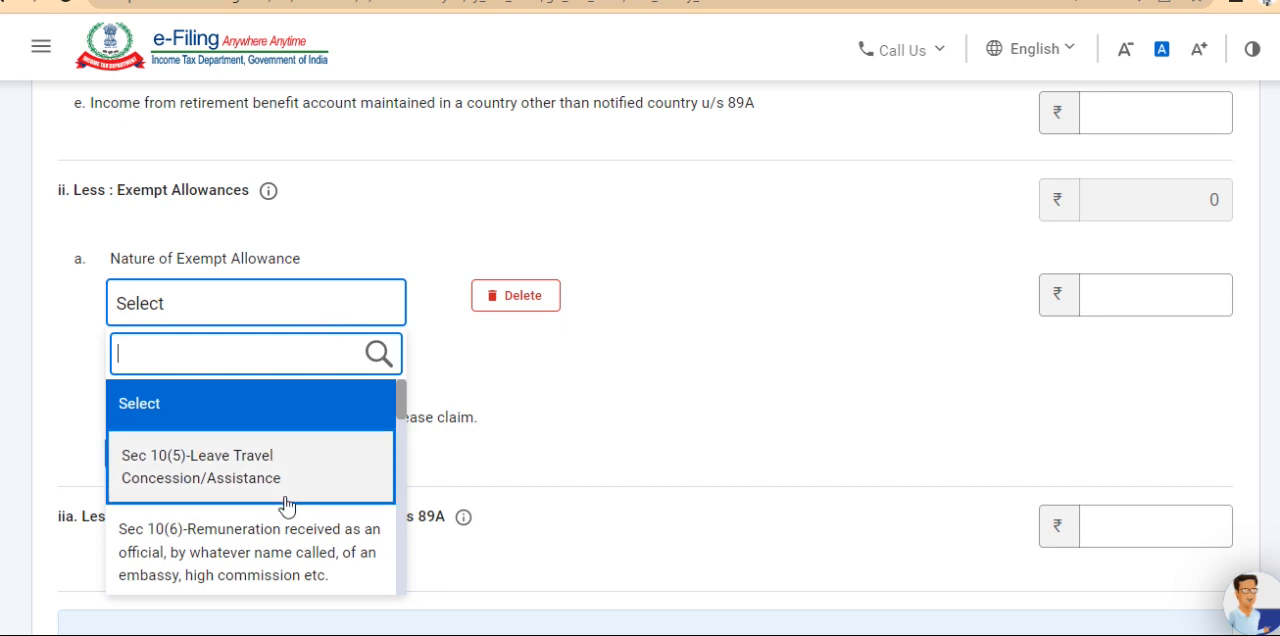
pyautogui.moveTo(398, 417); pyautogui.dragTo(369, 596)
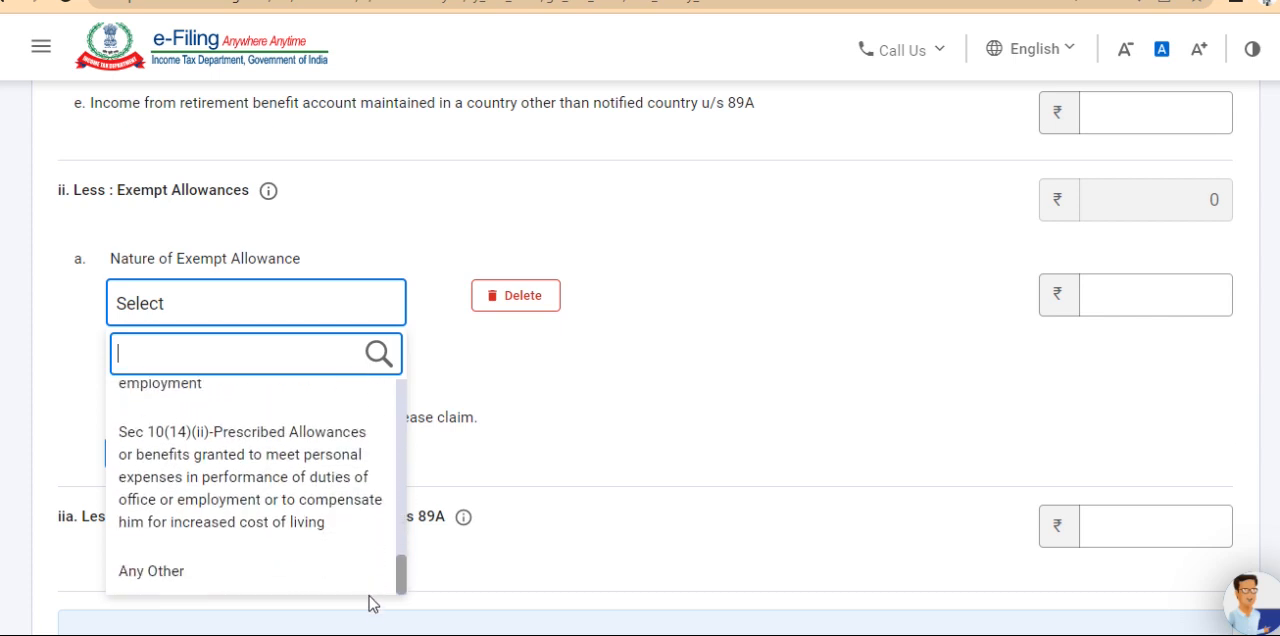
pyautogui.click(750, 478)
# Check the net salary and the section 16 deductions, and save the Income from Salary details
pyautogui.scroll(-3, 750, 478)
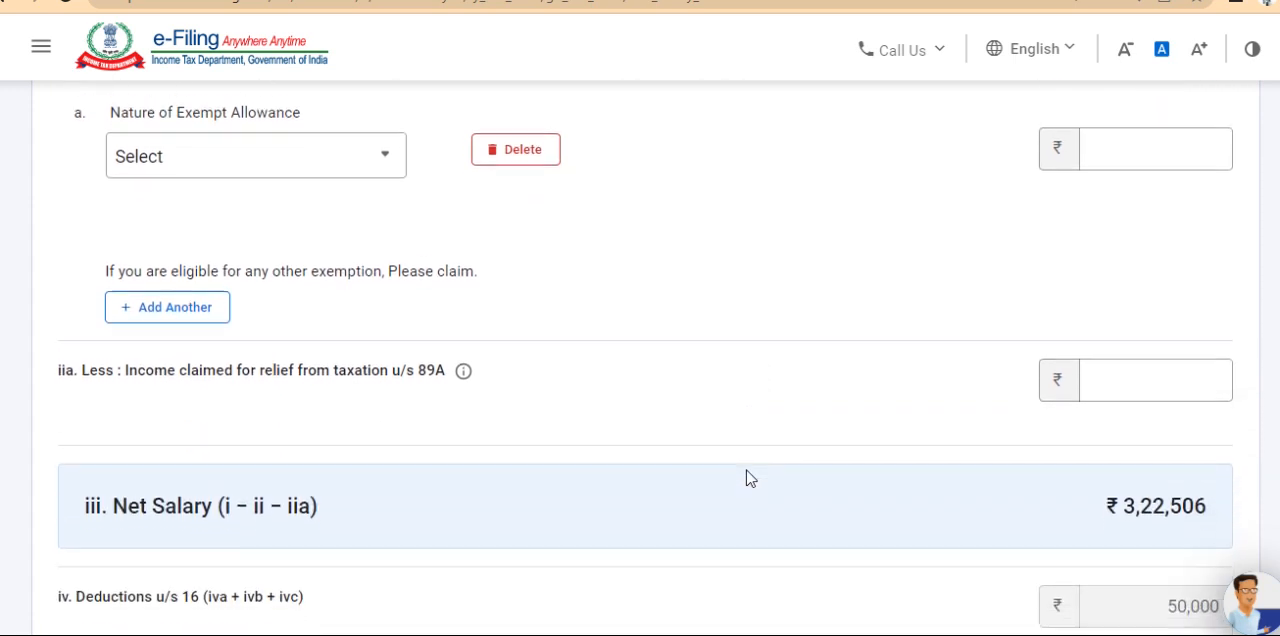
pyautogui.scroll(-1, 750, 478)
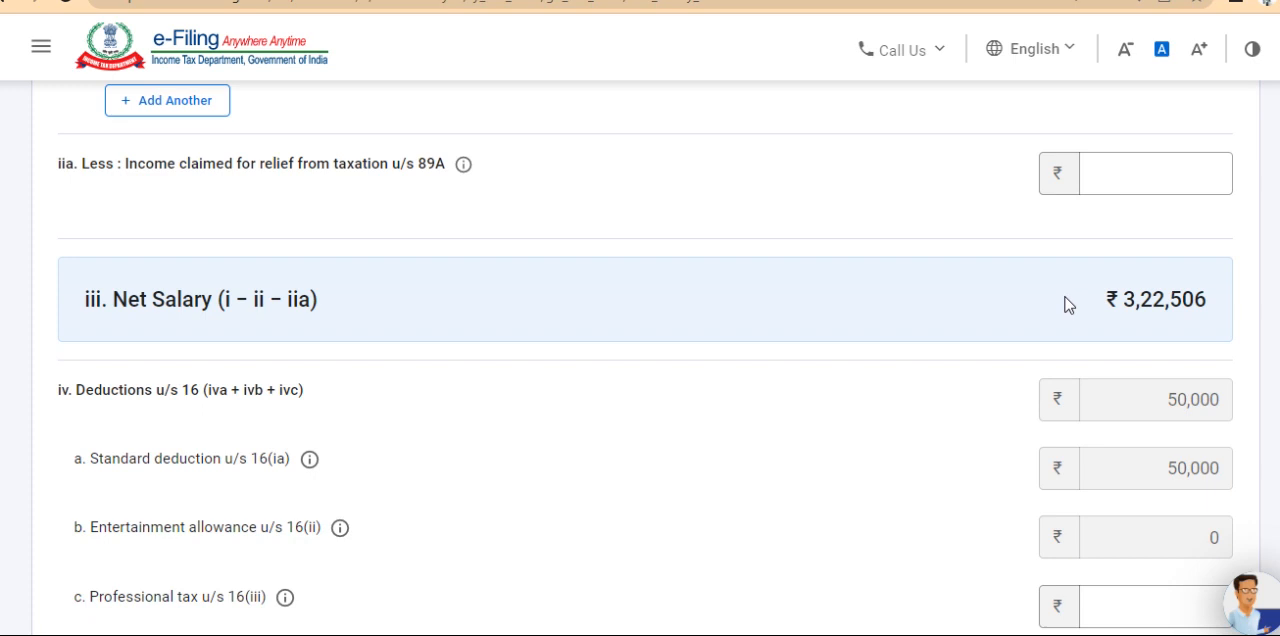
pyautogui.scroll(-5, 1066, 306)
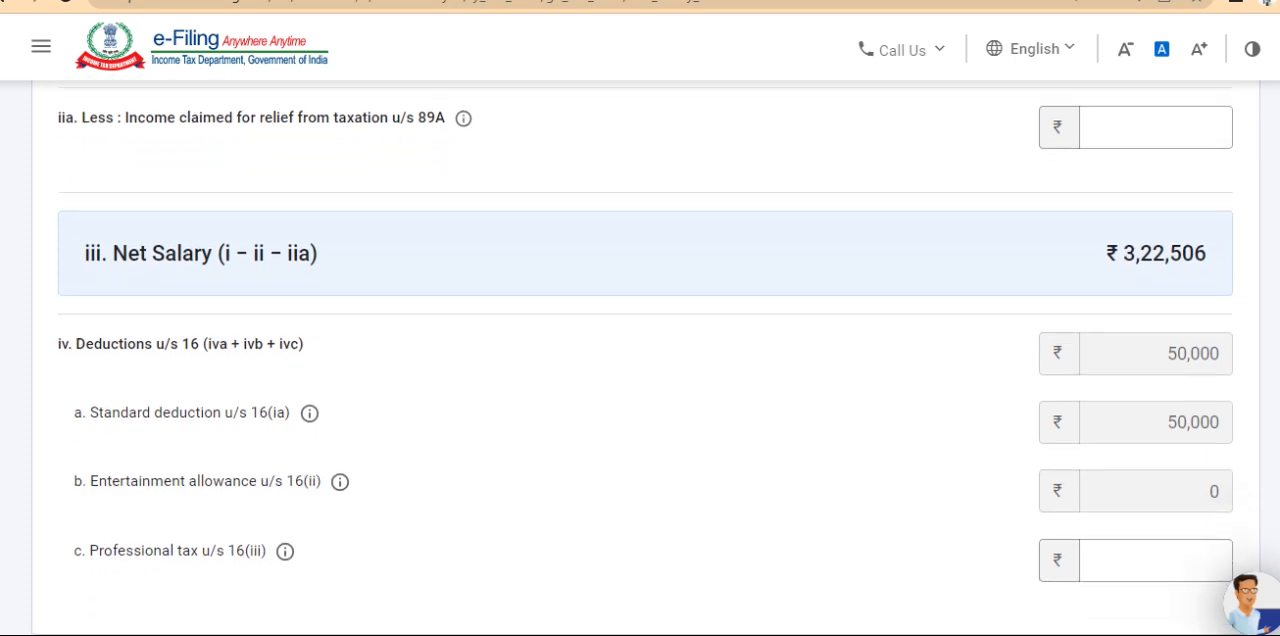
pyautogui.scroll(1, 1275, 459)
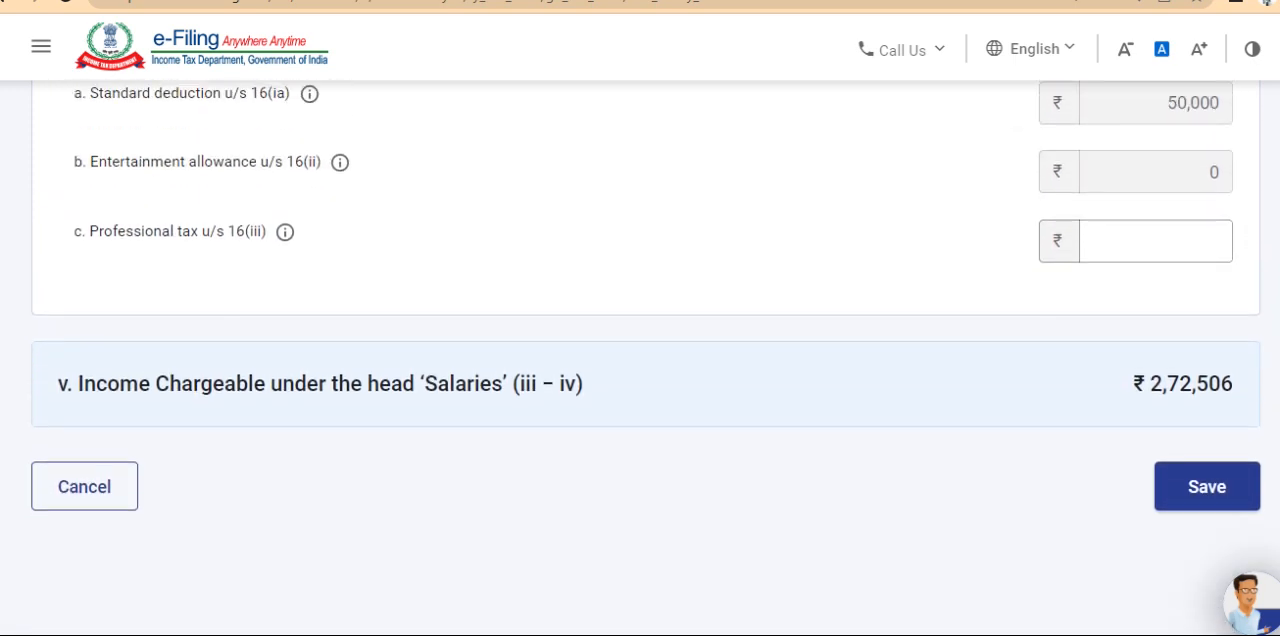
pyautogui.click(1186, 485)
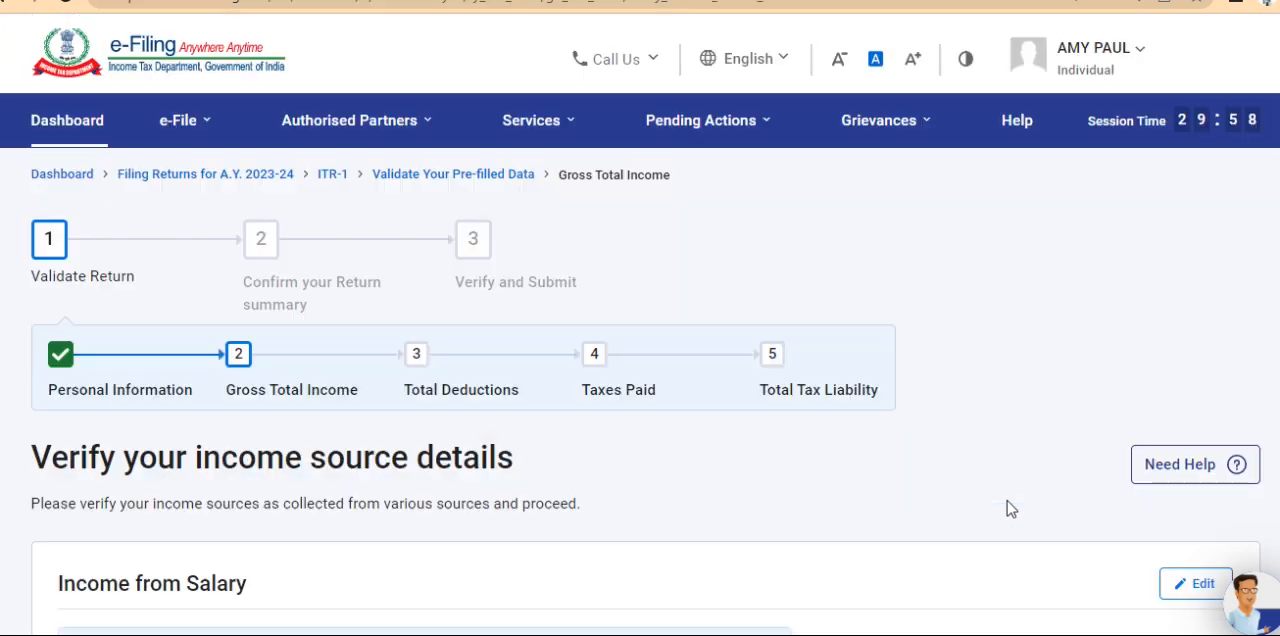
# Confirm the Gross Total Income section and open Total Deductions from the return summary
pyautogui.scroll(-11, 640, 358)
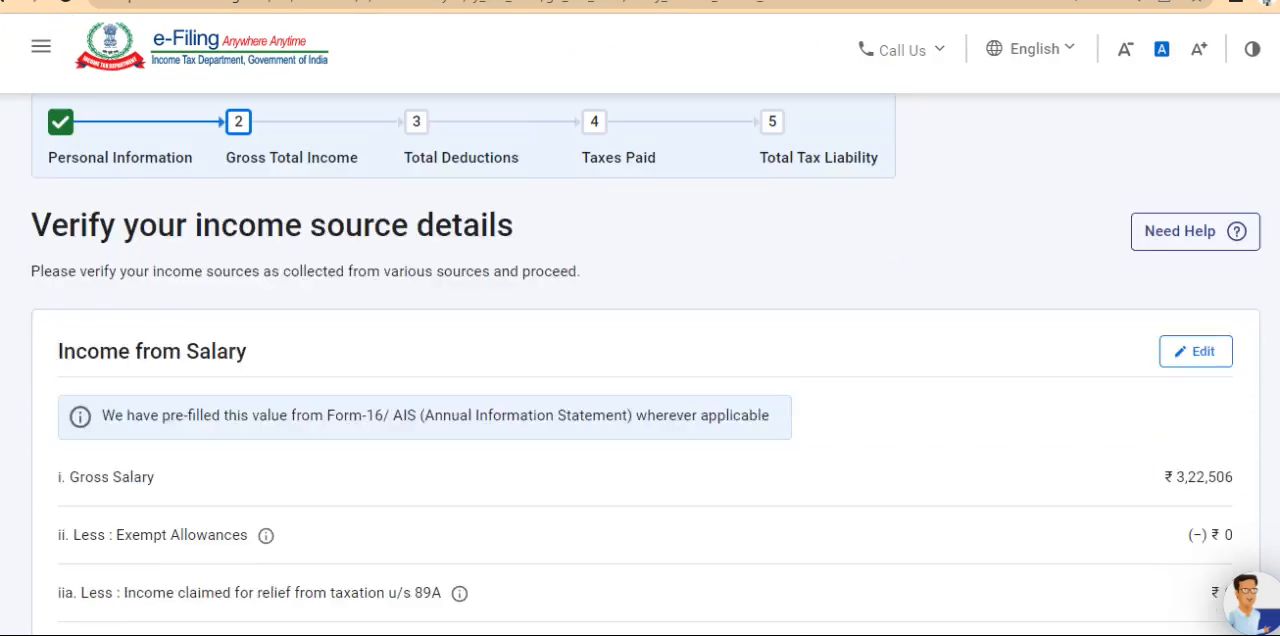
pyautogui.scroll(-7, 640, 358)
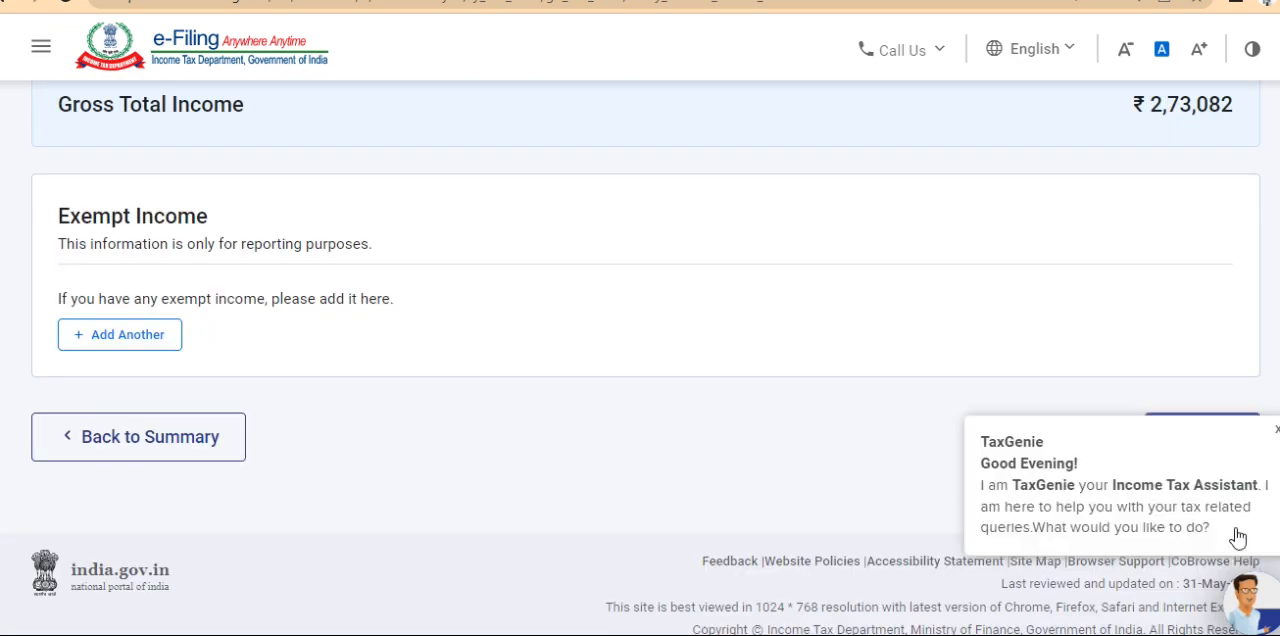
pyautogui.click(1200, 444)
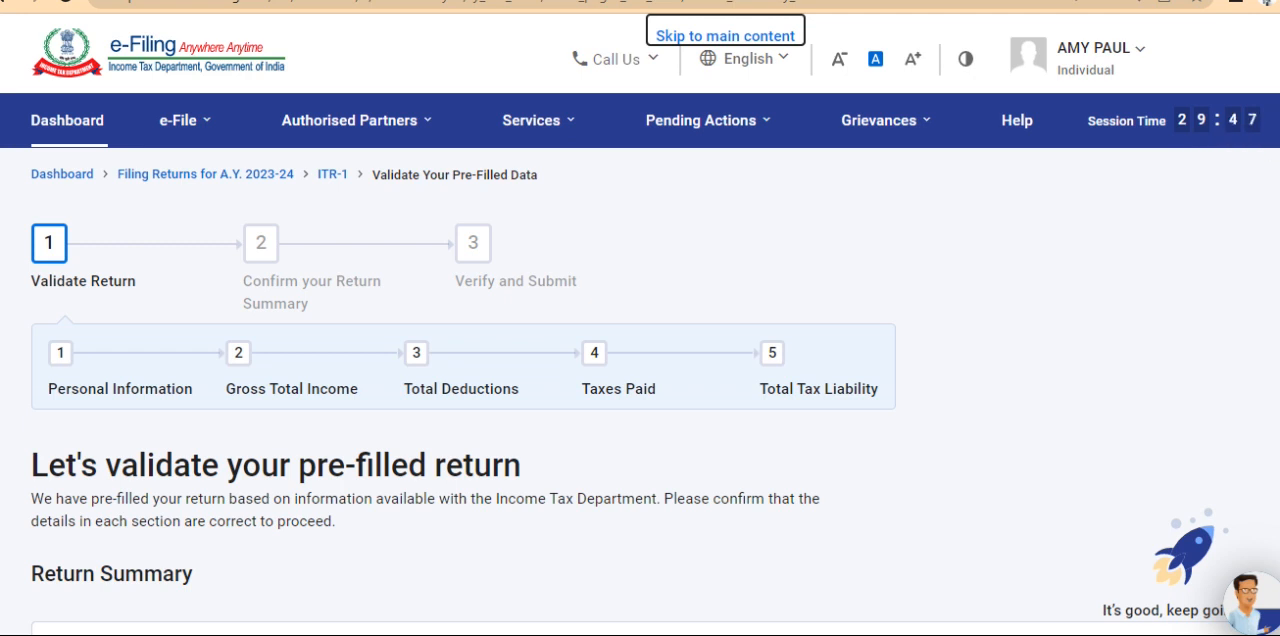
pyautogui.scroll(-5, 640, 400)
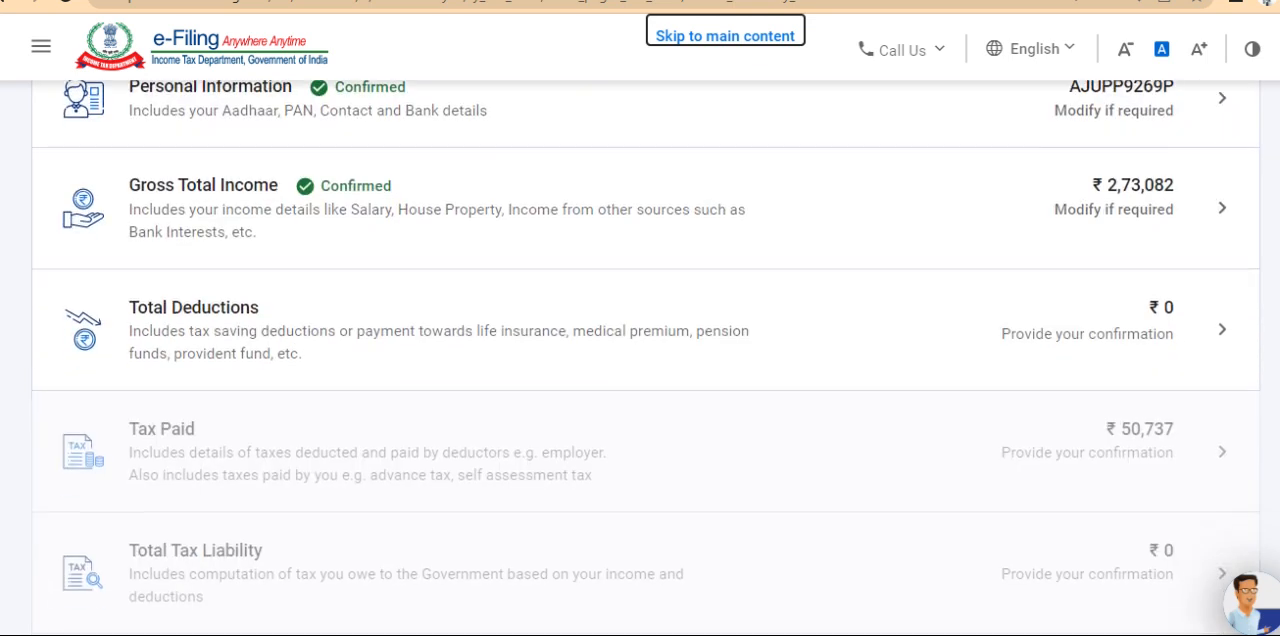
pyautogui.click(557, 356)
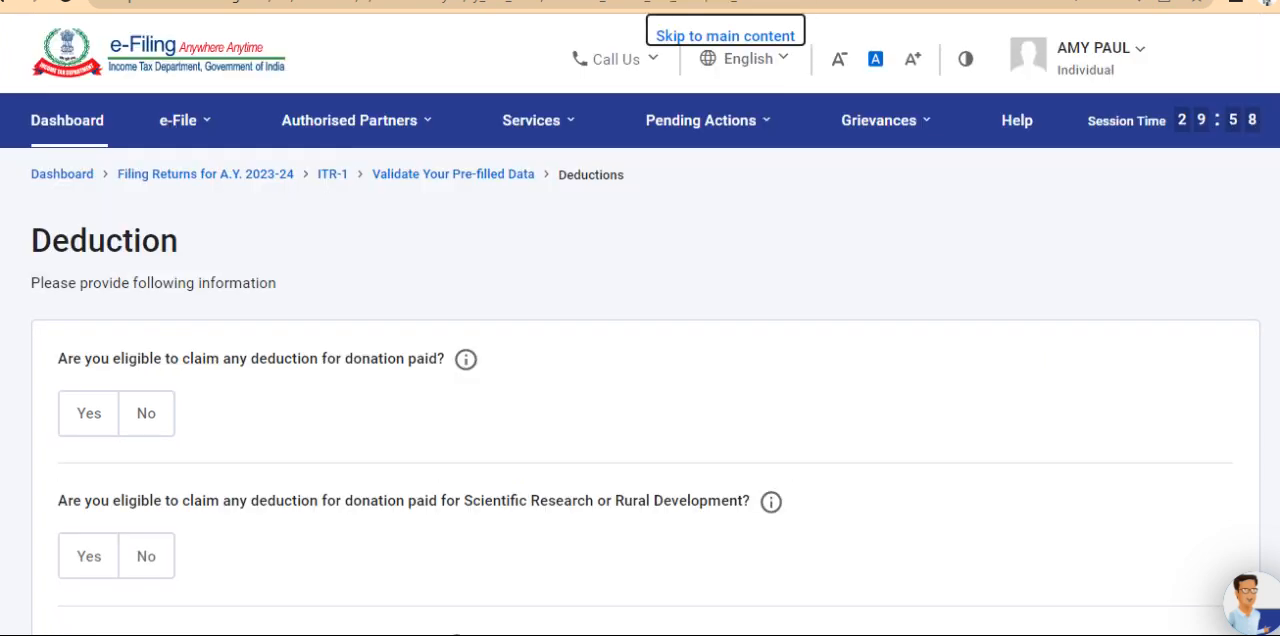
# Read through the deduction eligibility questions, from donations and sections 80GG, 80C, 80D, 80E and 80TTA to any other deduction
pyautogui.scroll(-1, 963, 259)
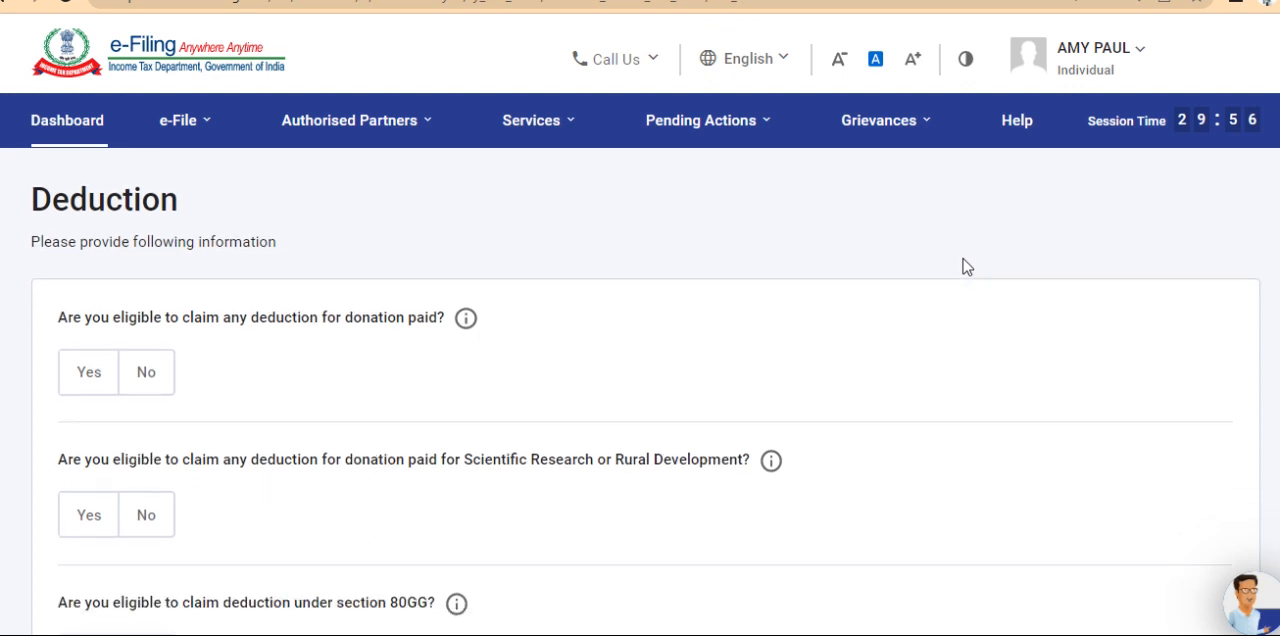
pyautogui.scroll(-3, 963, 259)
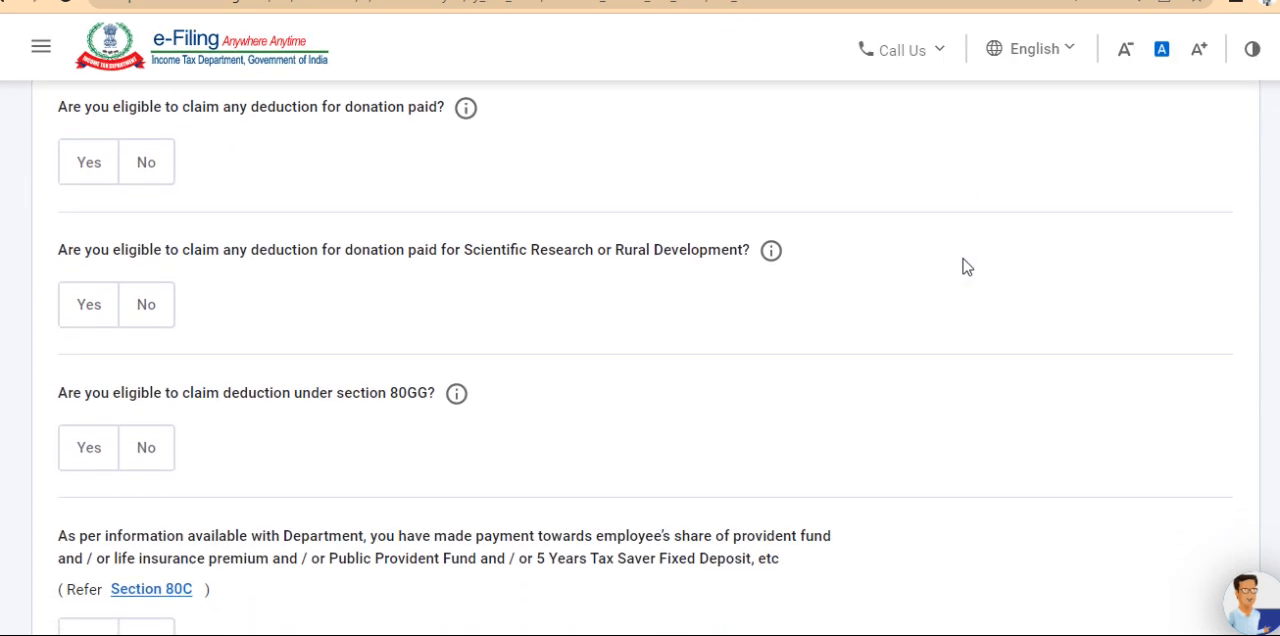
pyautogui.scroll(-5, 963, 267)
pyautogui.scroll(-3, 967, 267)
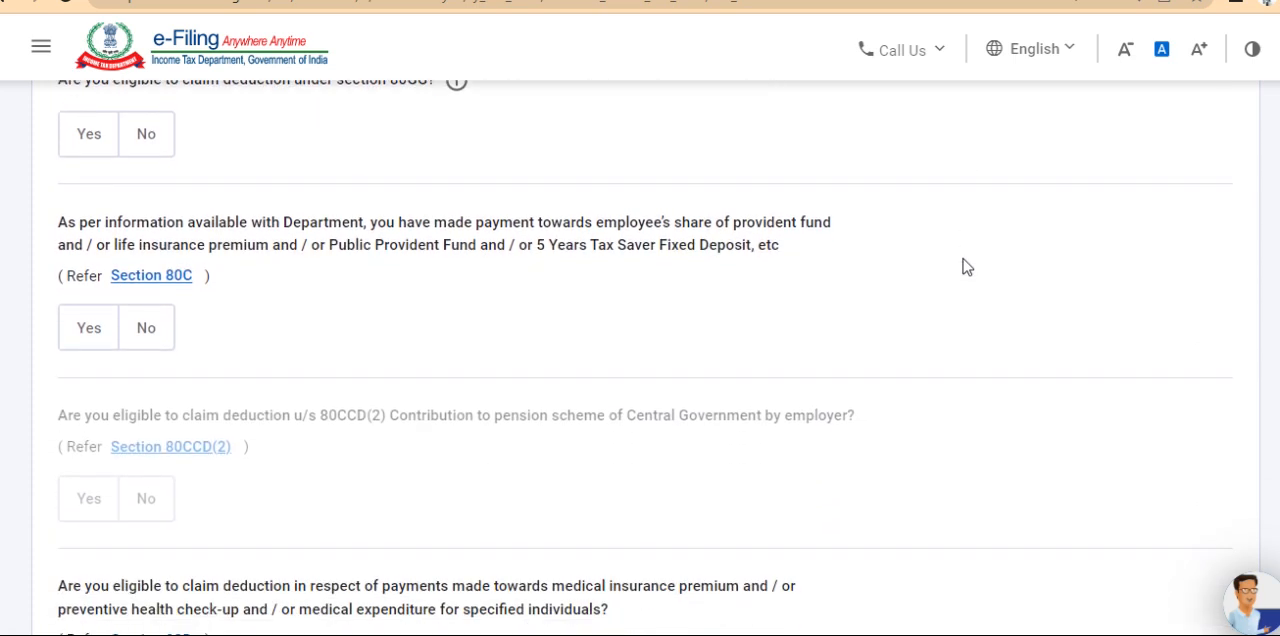
pyautogui.scroll(-3, 967, 267)
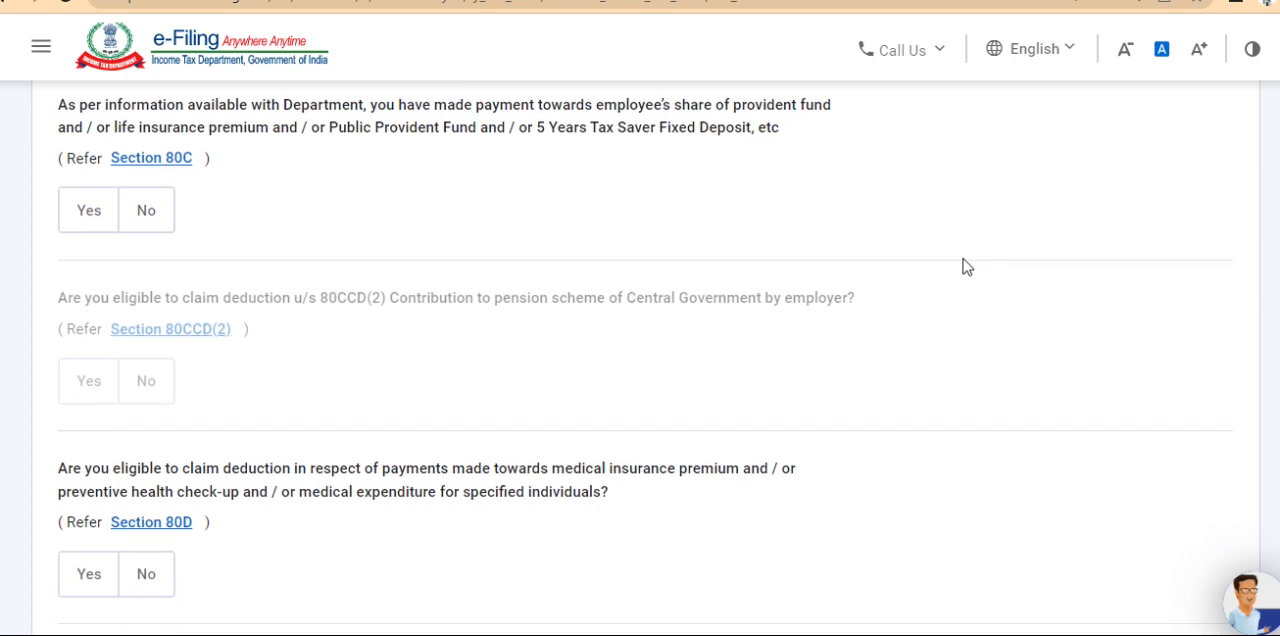
pyautogui.scroll(-1, 967, 267)
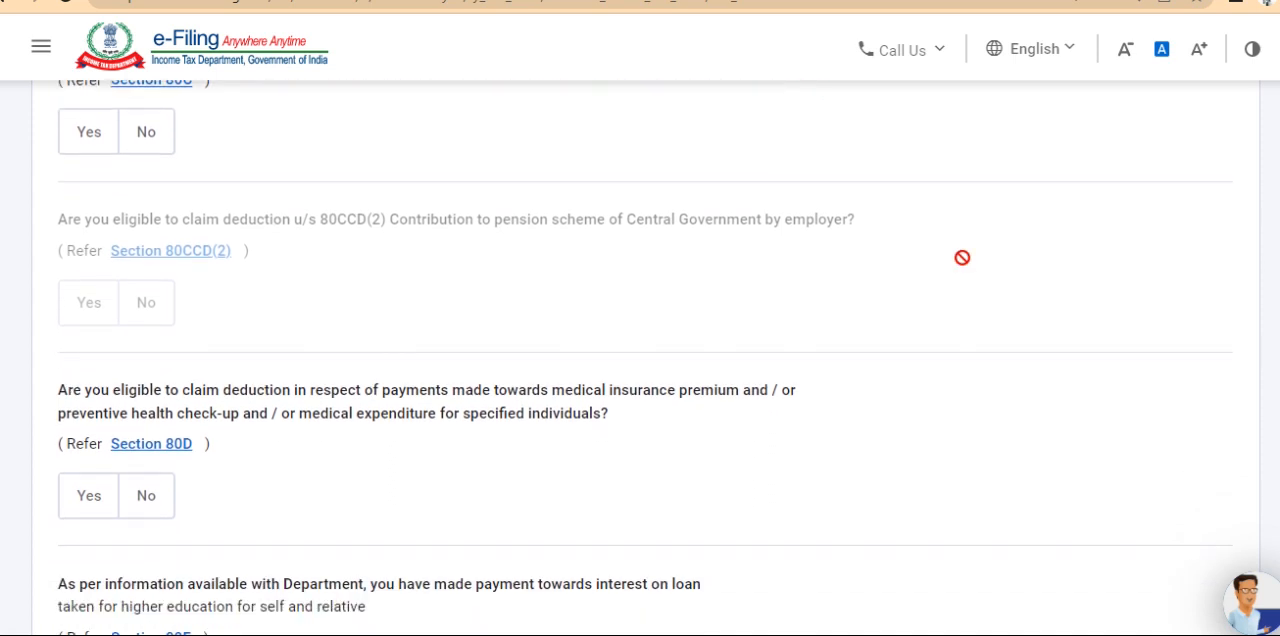
pyautogui.scroll(-4, 962, 258)
pyautogui.scroll(-2, 967, 267)
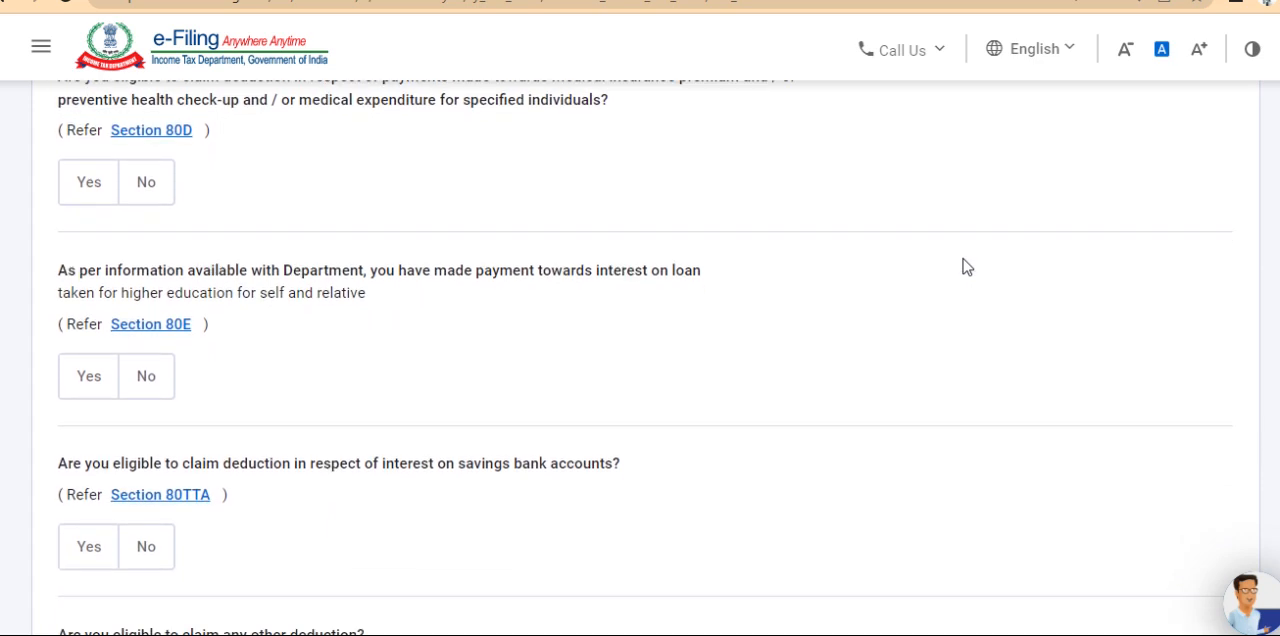
pyautogui.scroll(-4, 967, 267)
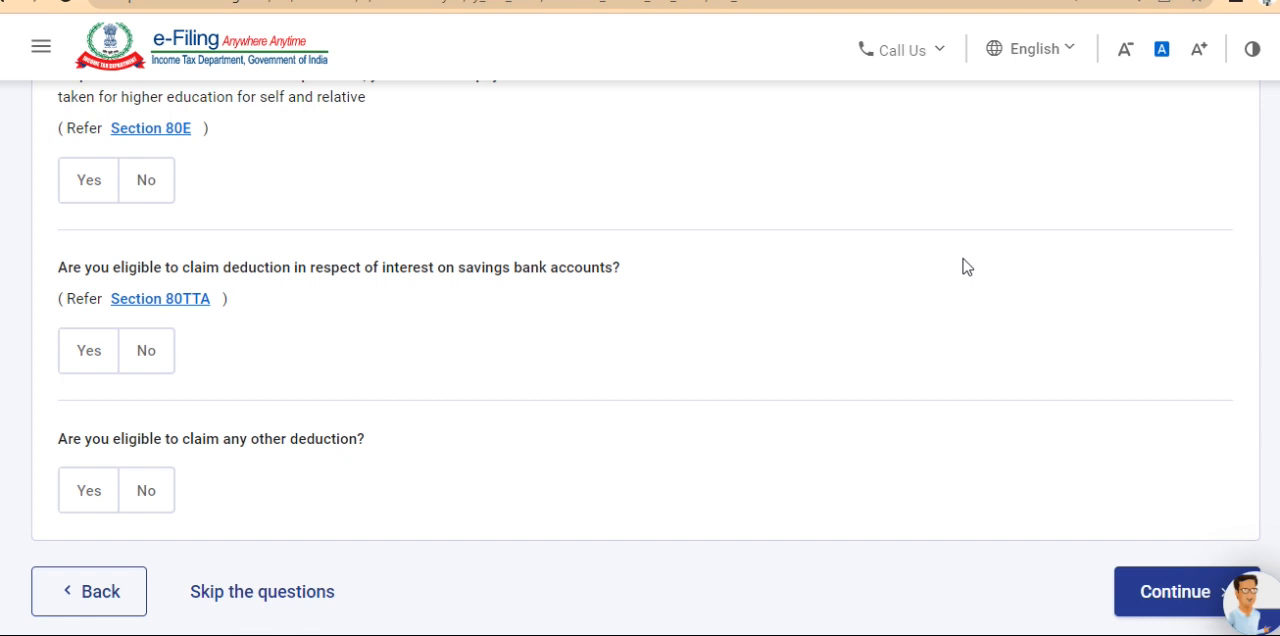
pyautogui.scroll(-3, 962, 258)
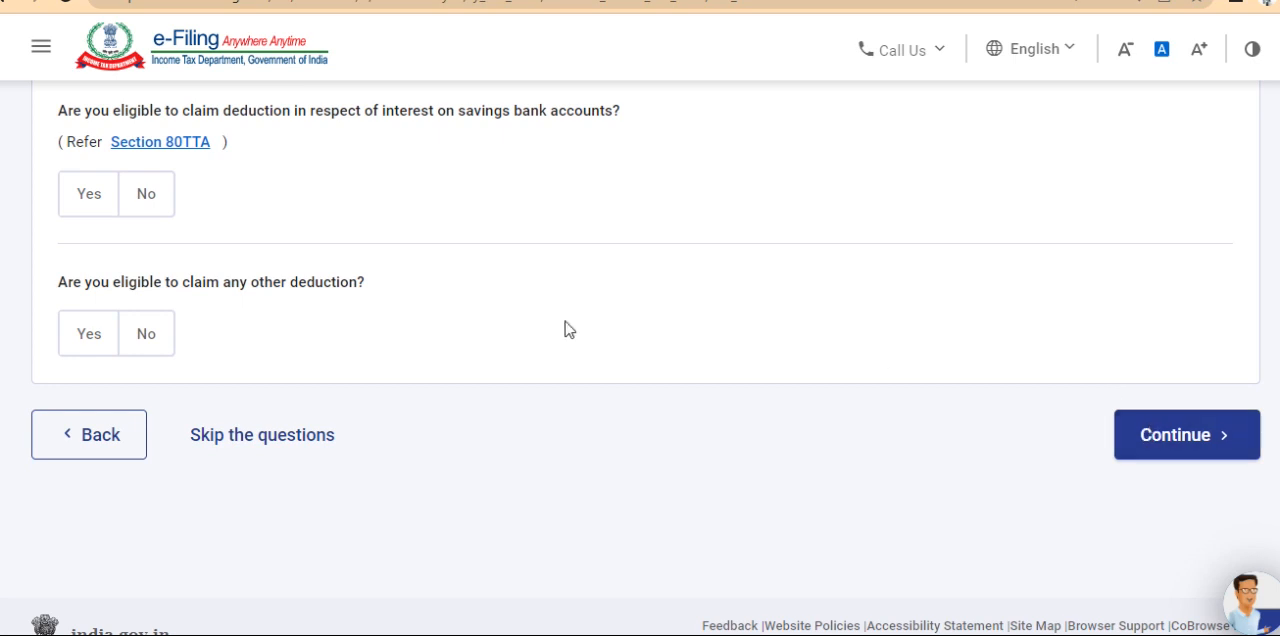
# Answer Yes to eligibility for the section 80TTA savings bank interest deduction and continue to the deductions page
pyautogui.click(85, 210)
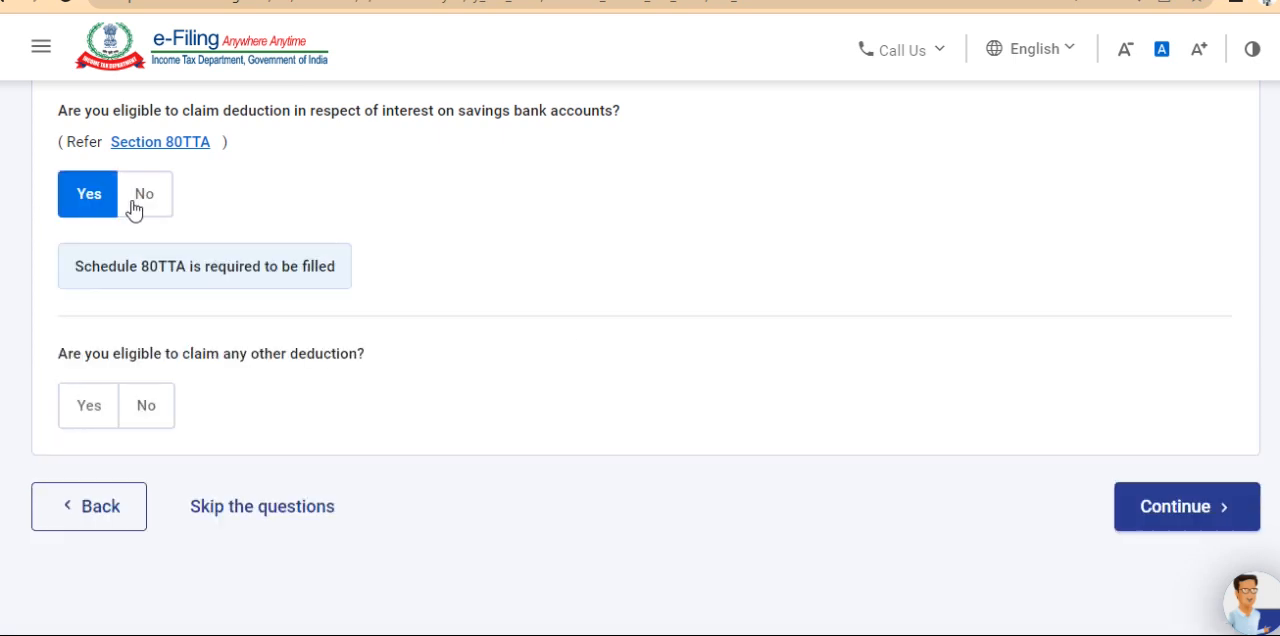
pyautogui.click(129, 208)
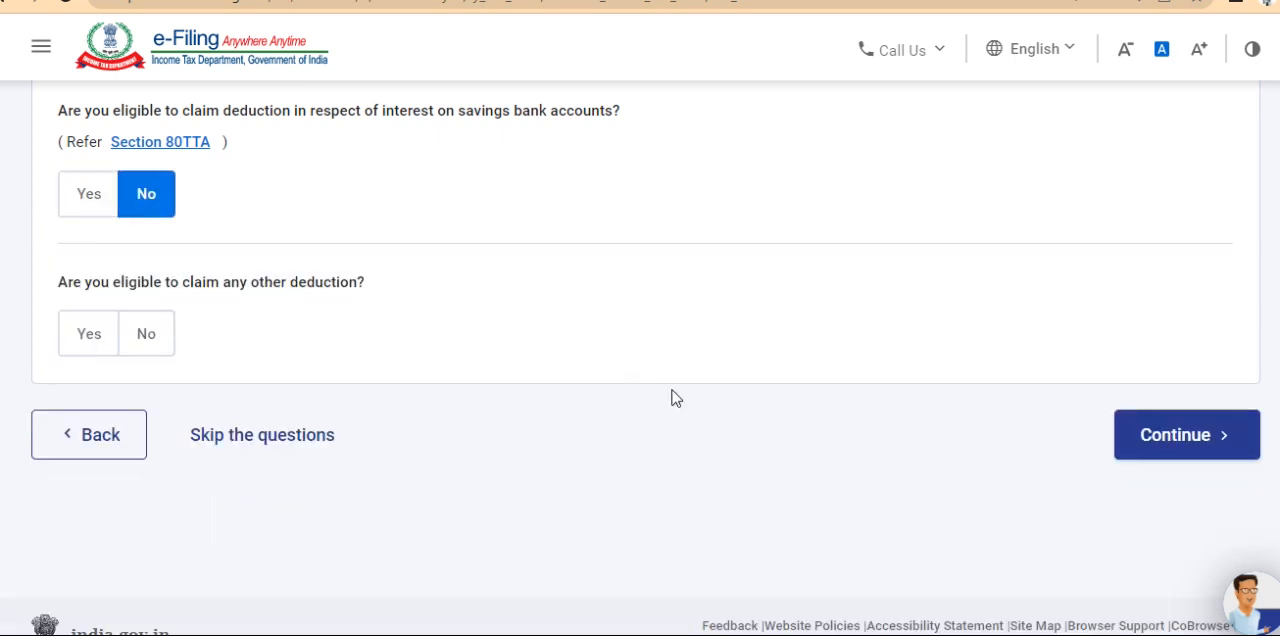
pyautogui.click(100, 205)
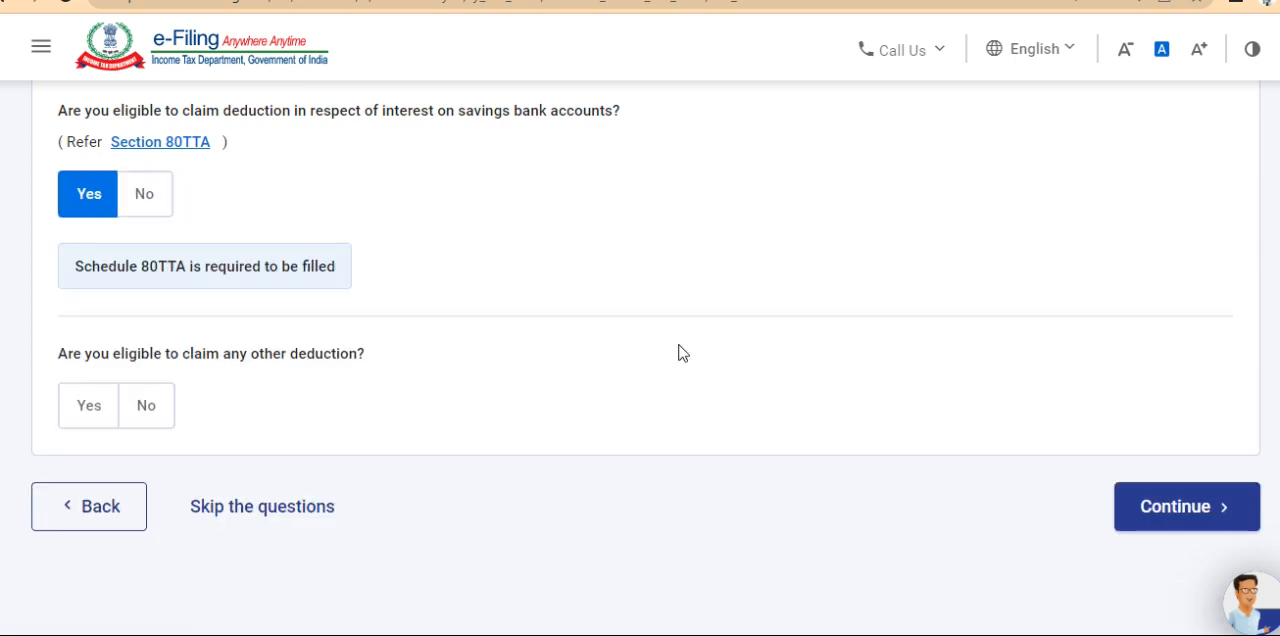
pyautogui.click(1132, 513)
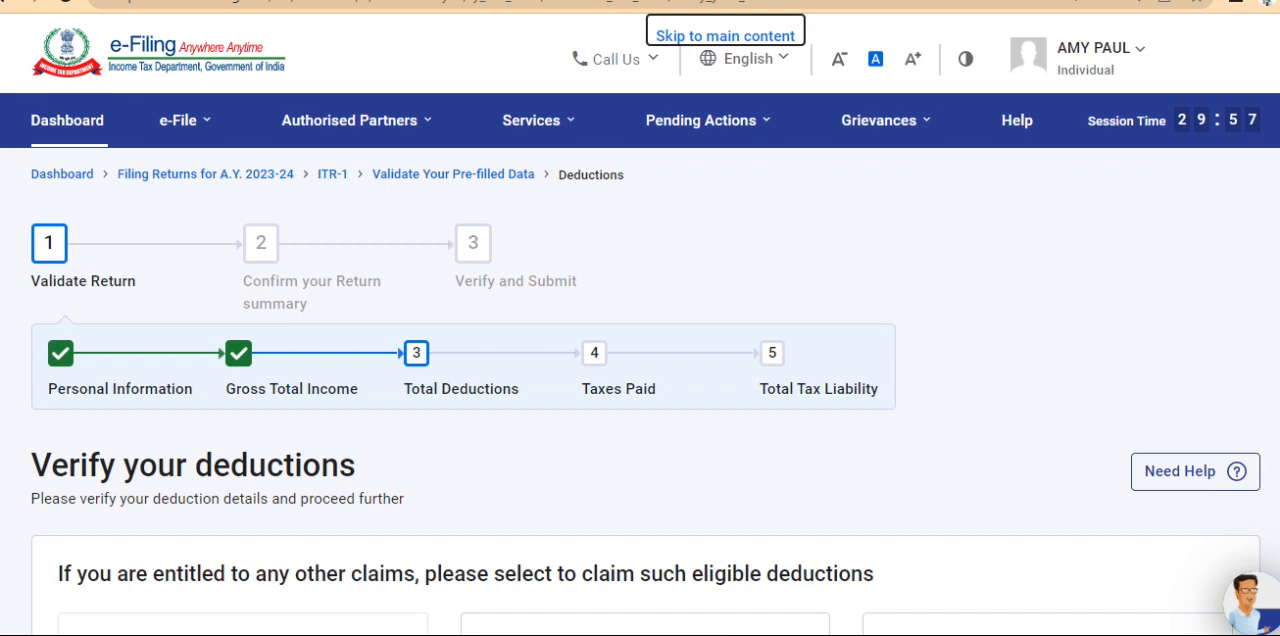
# Start an 80TTA deduction and enter 10,000 as the interest on saving bank accounts
pyautogui.scroll(-1, 1061, 369)
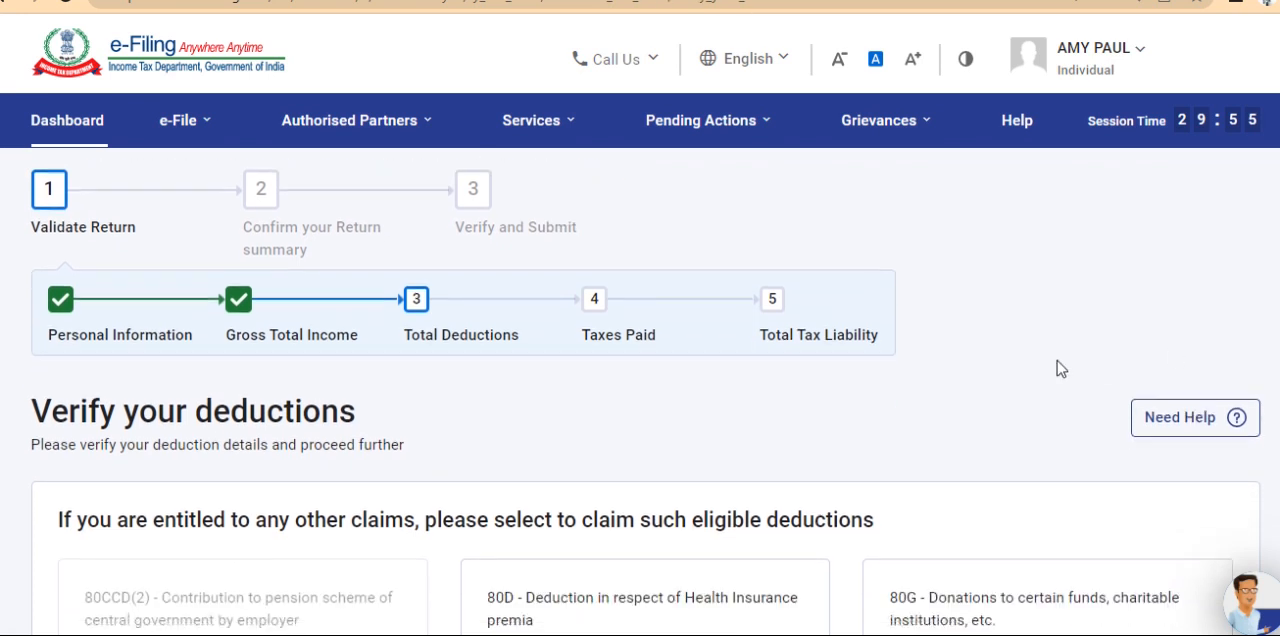
pyautogui.scroll(-5, 1061, 369)
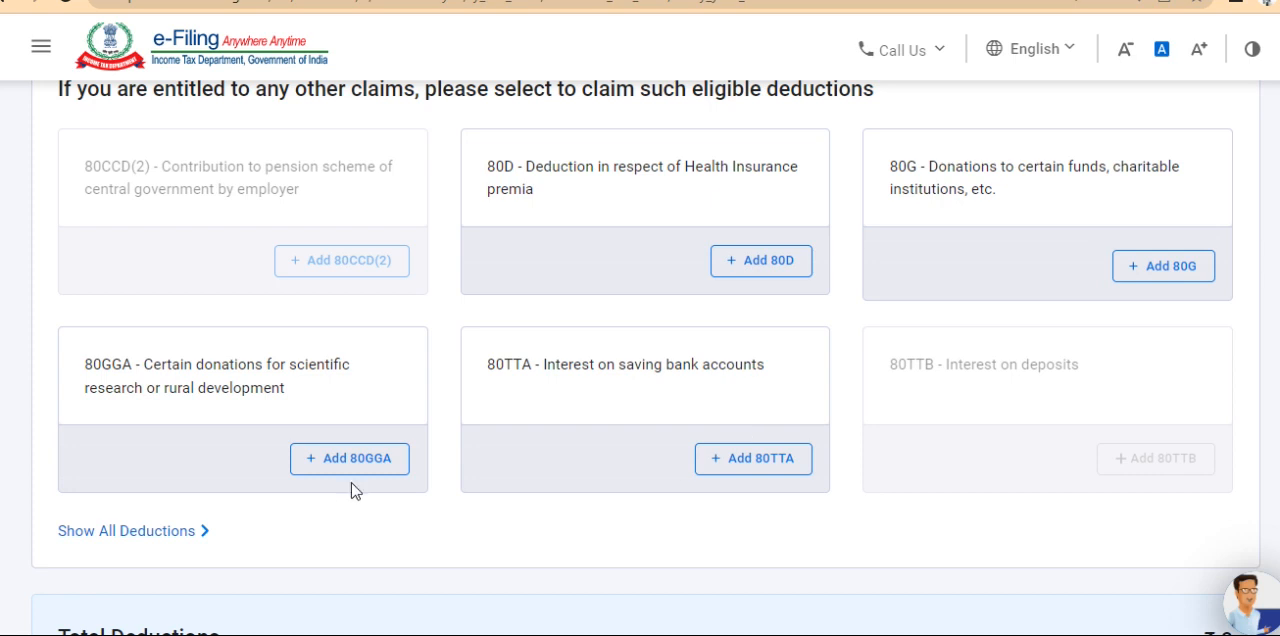
pyautogui.click(760, 466)
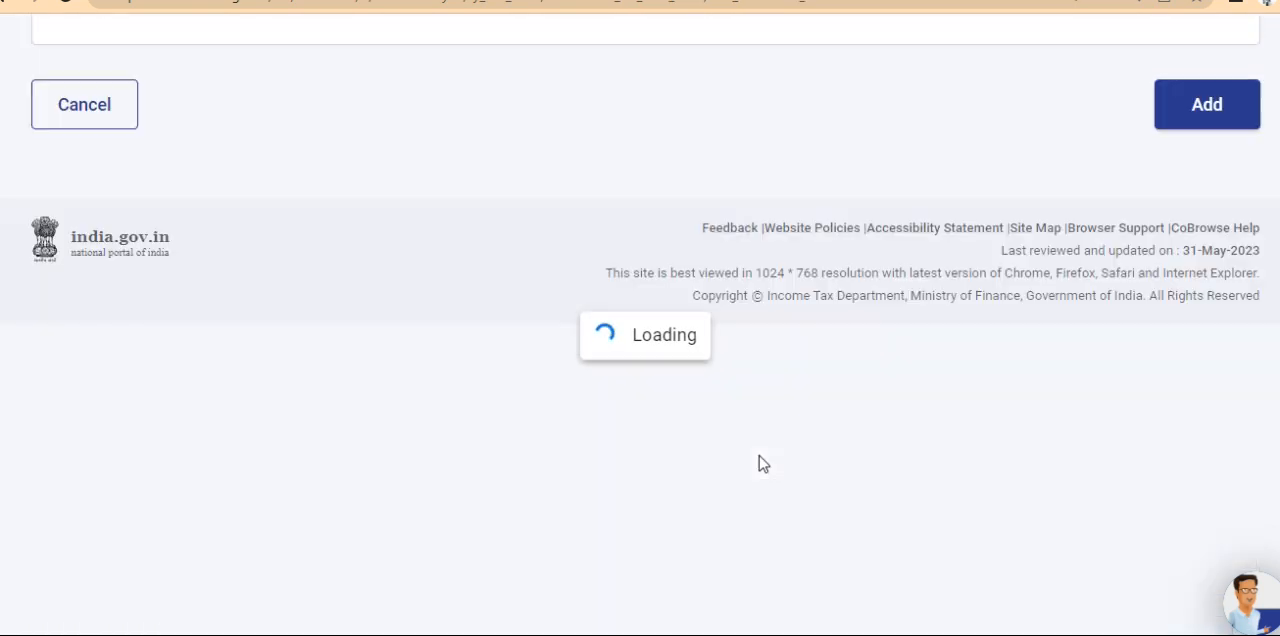
pyautogui.click(1140, 330)
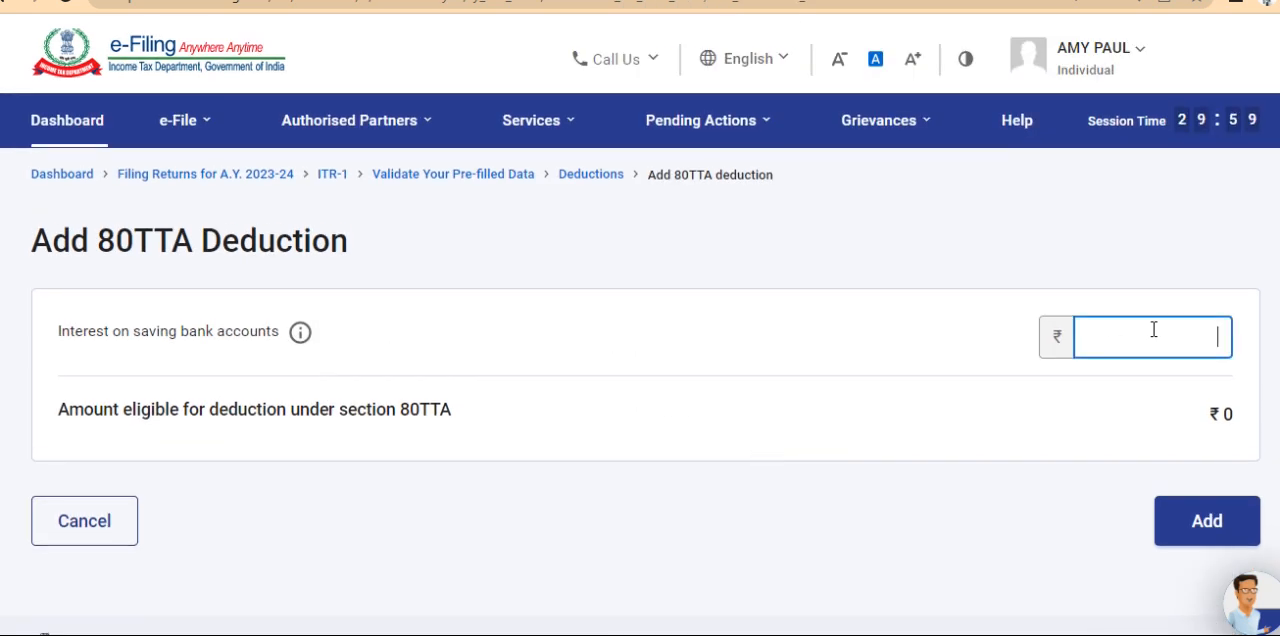
pyautogui.write('10000')
pyautogui.click(1111, 389)
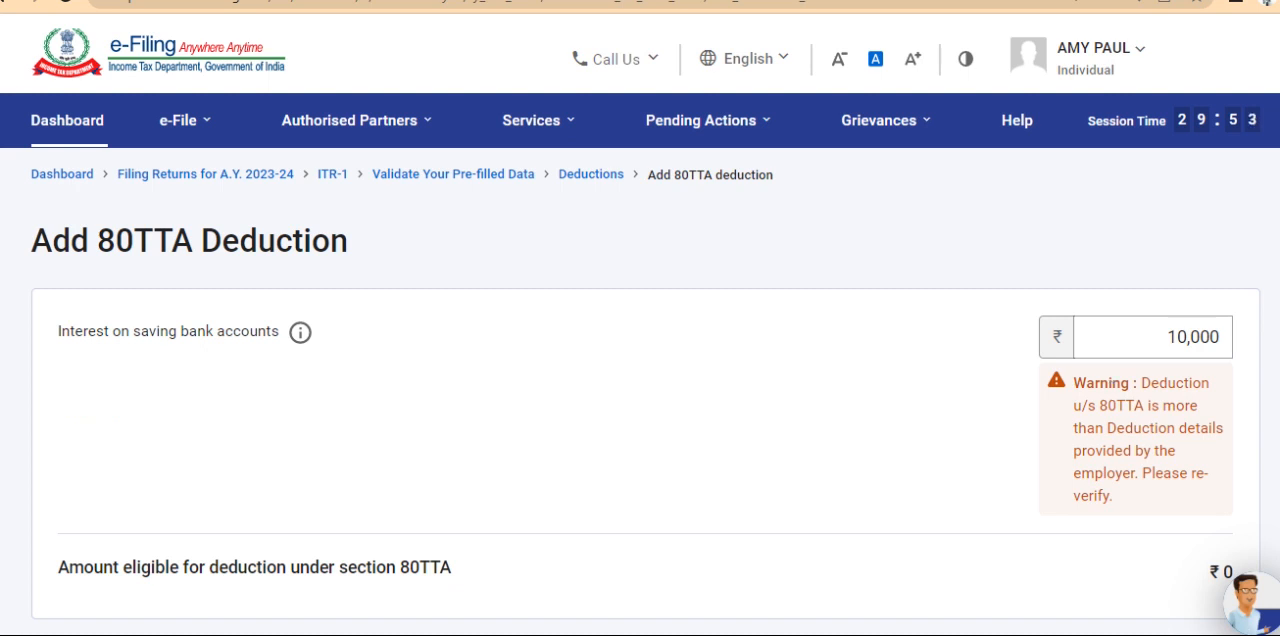
# Re-check the savings interest entry and its eligible amount, and add the 80TTA deduction to the return
pyautogui.scroll(-3, 822, 390)
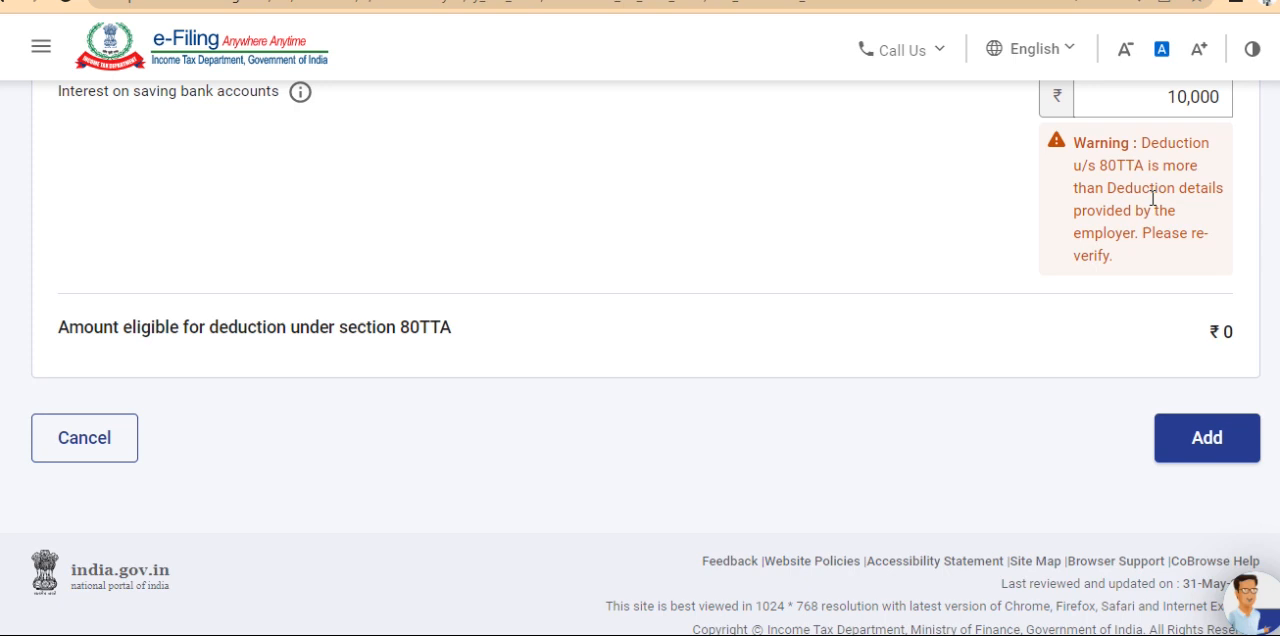
pyautogui.click(1228, 104)
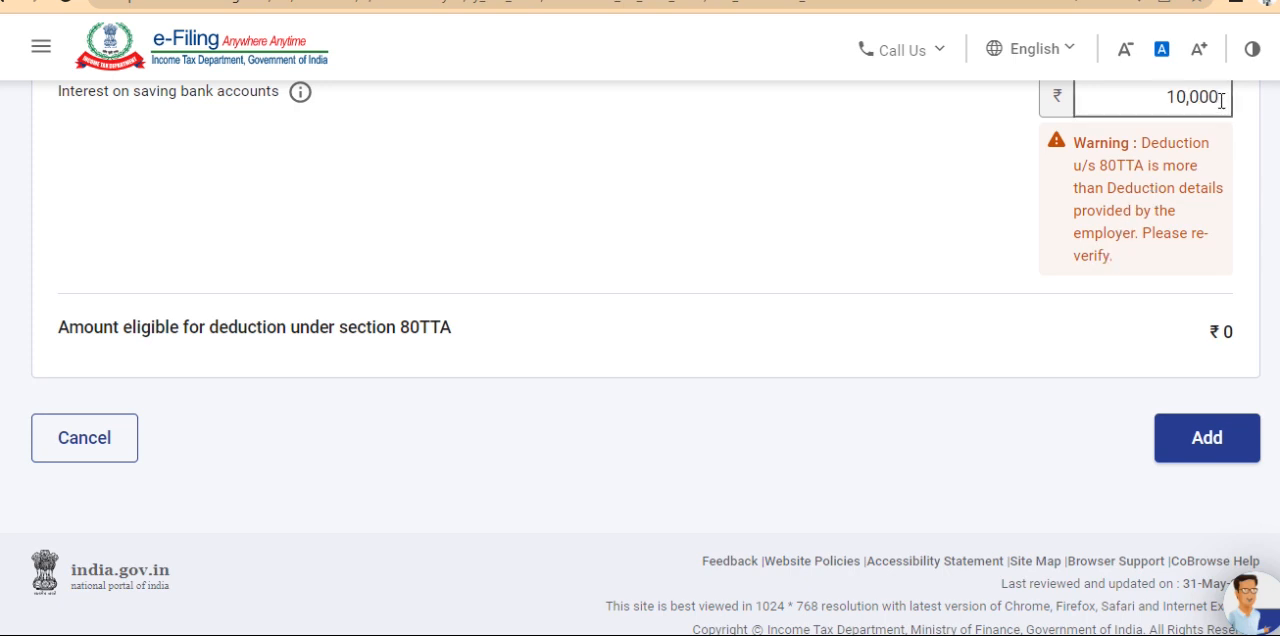
pyautogui.click(1220, 146)
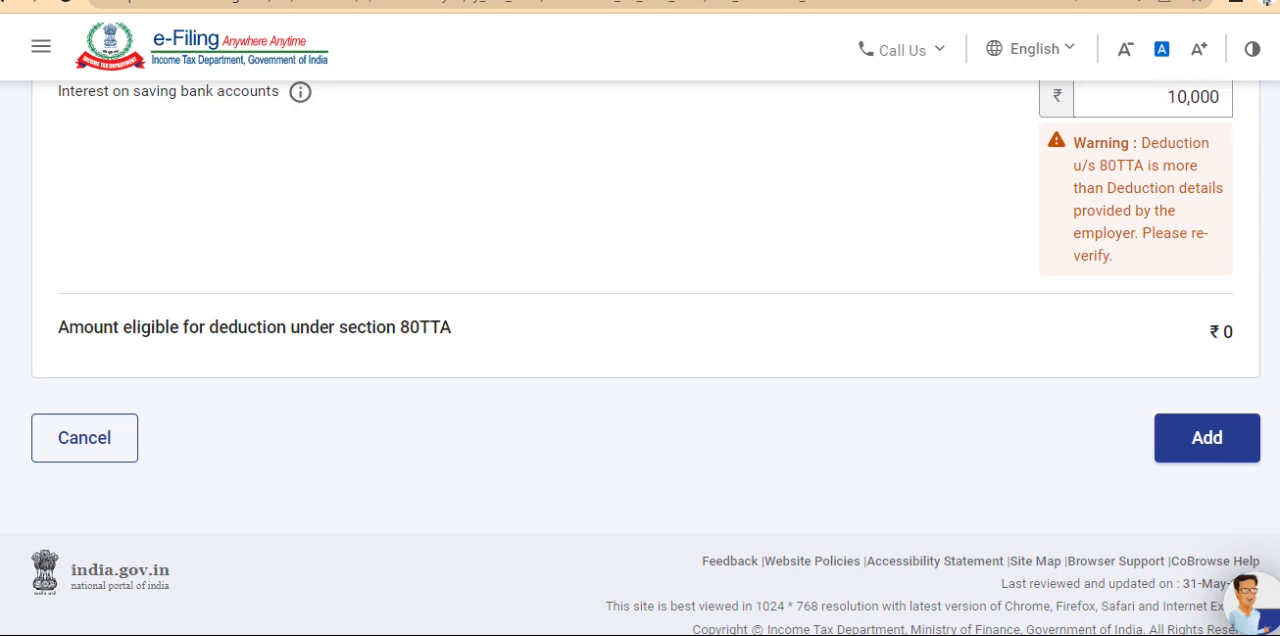
pyautogui.scroll(3, 640, 300)
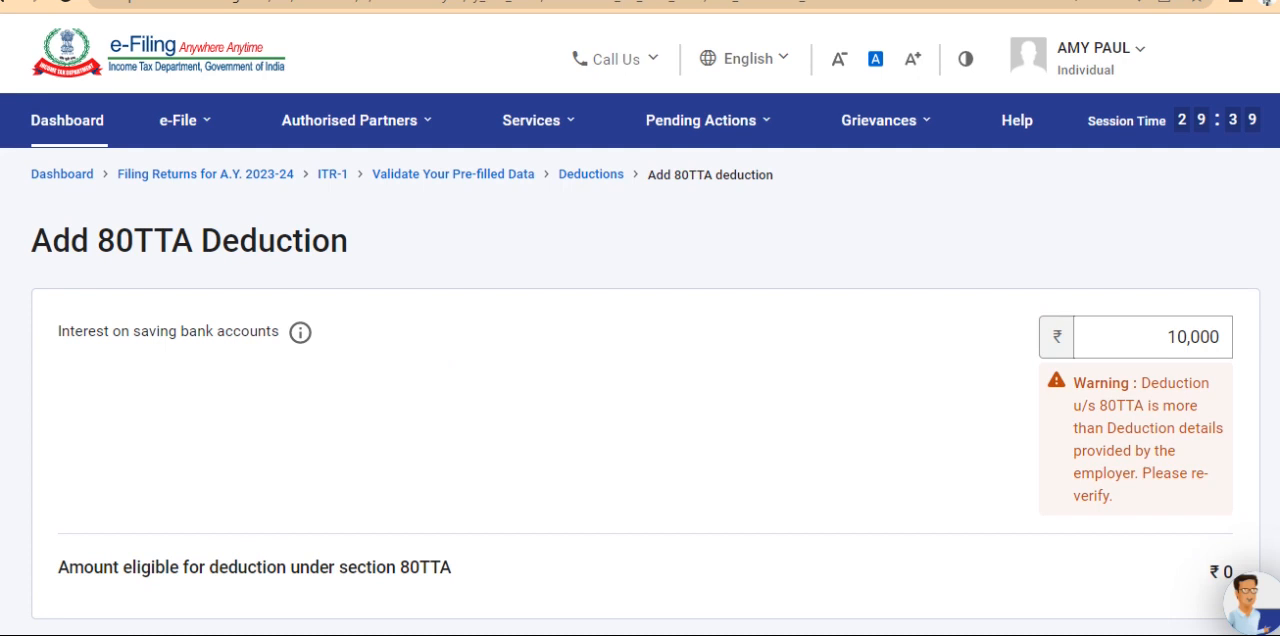
pyautogui.scroll(-2, 640, 360)
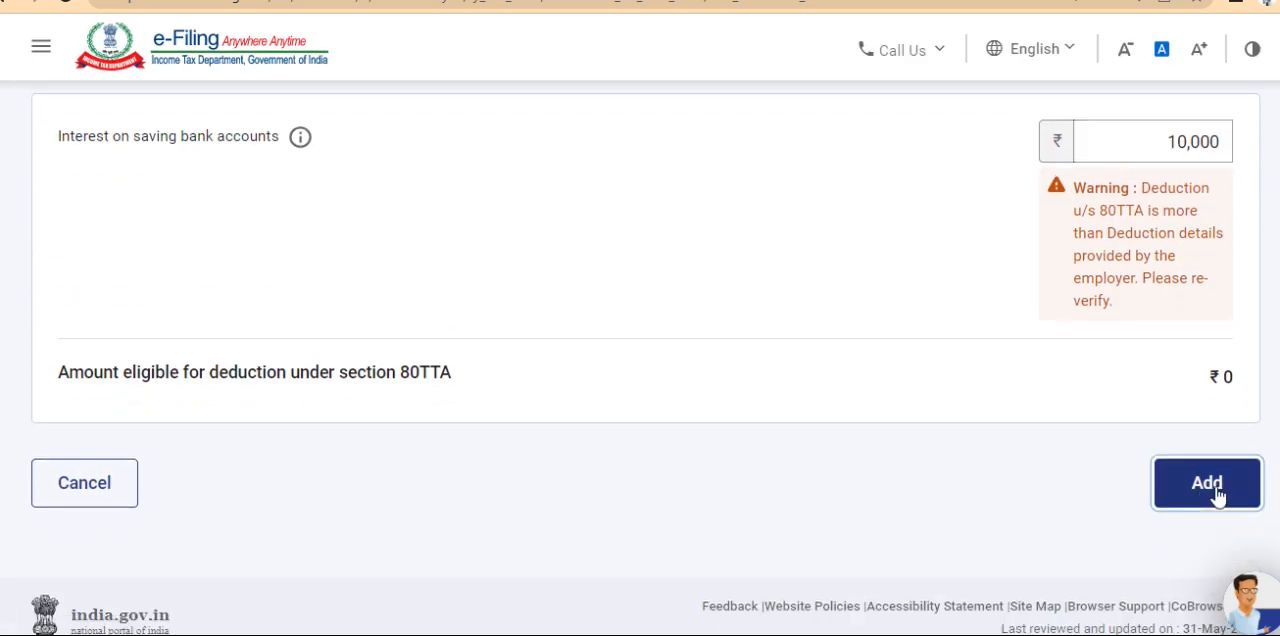
pyautogui.click(1207, 484)
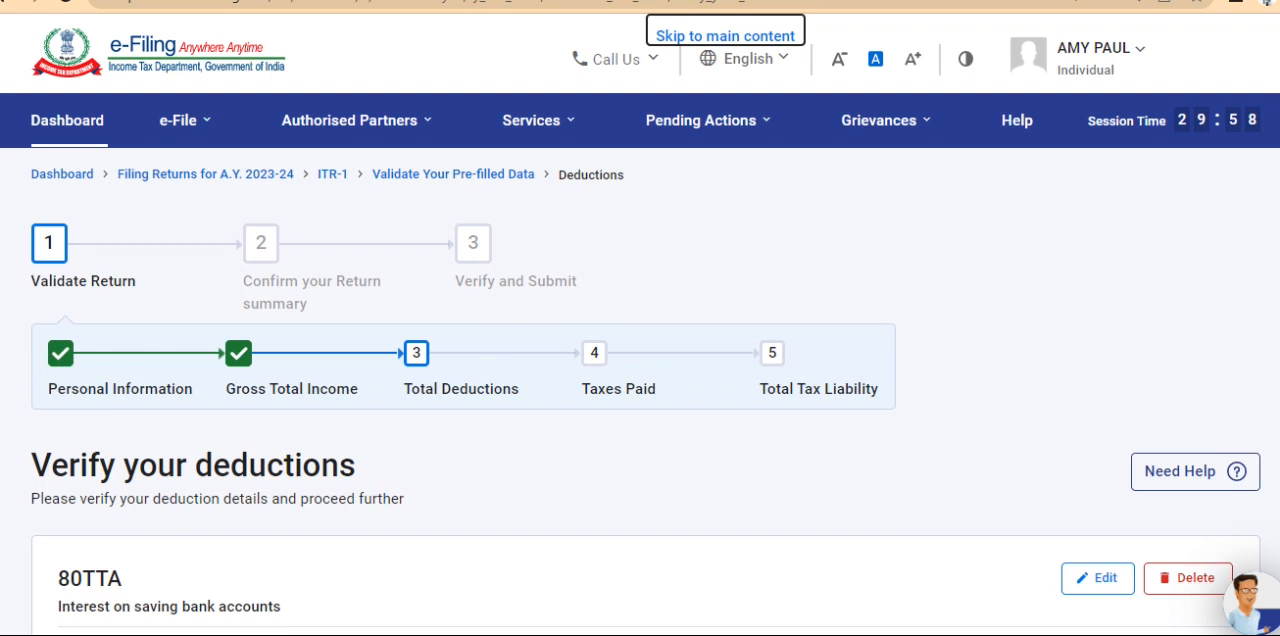
# Review the deductions page down to Total Deductions, dismiss the TaxGenie pop-up and confirm the section
pyautogui.scroll(-5, 1276, 409)
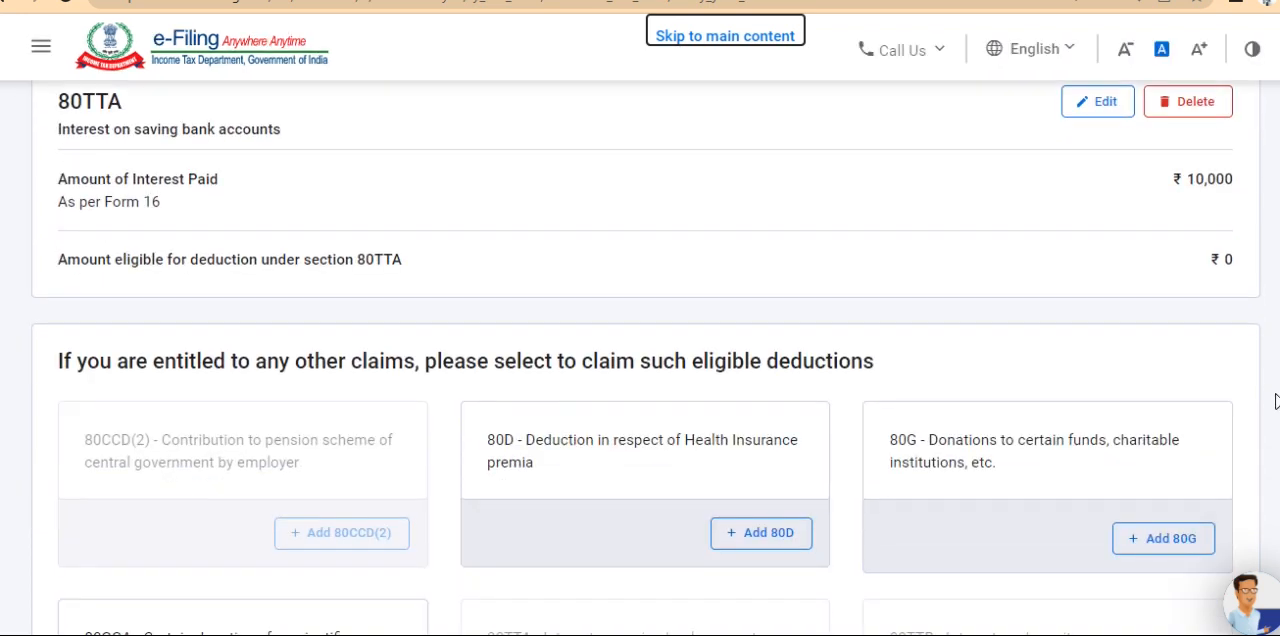
pyautogui.scroll(-5, 1276, 409)
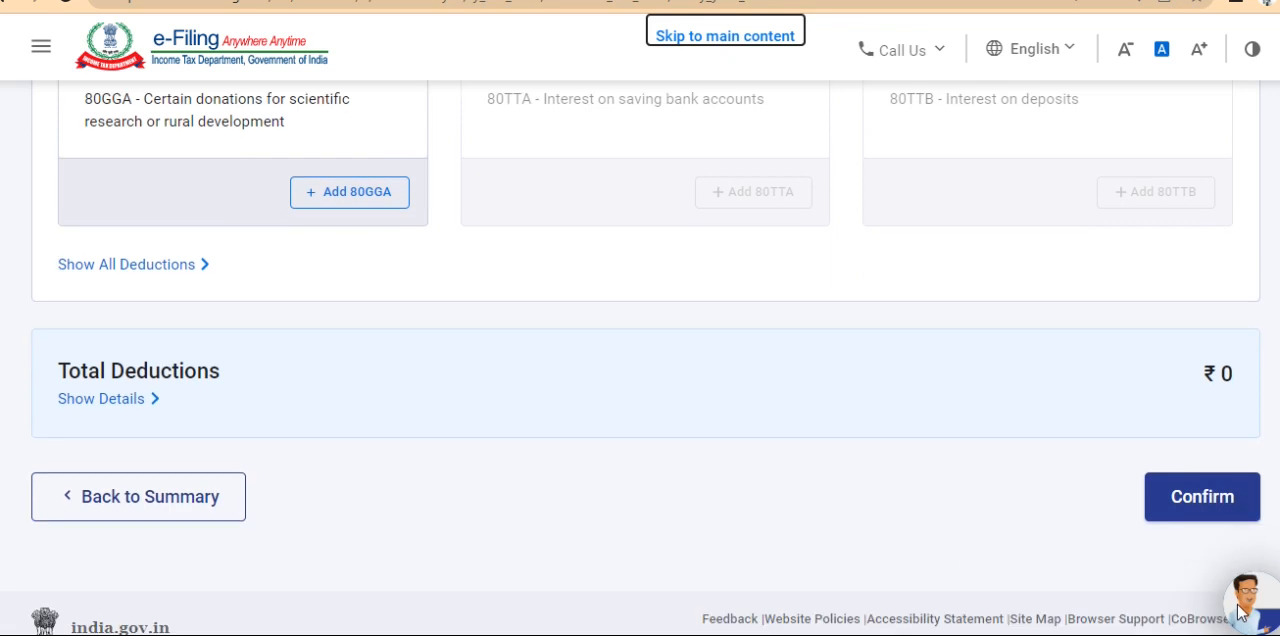
pyautogui.moveTo(1239, 612)
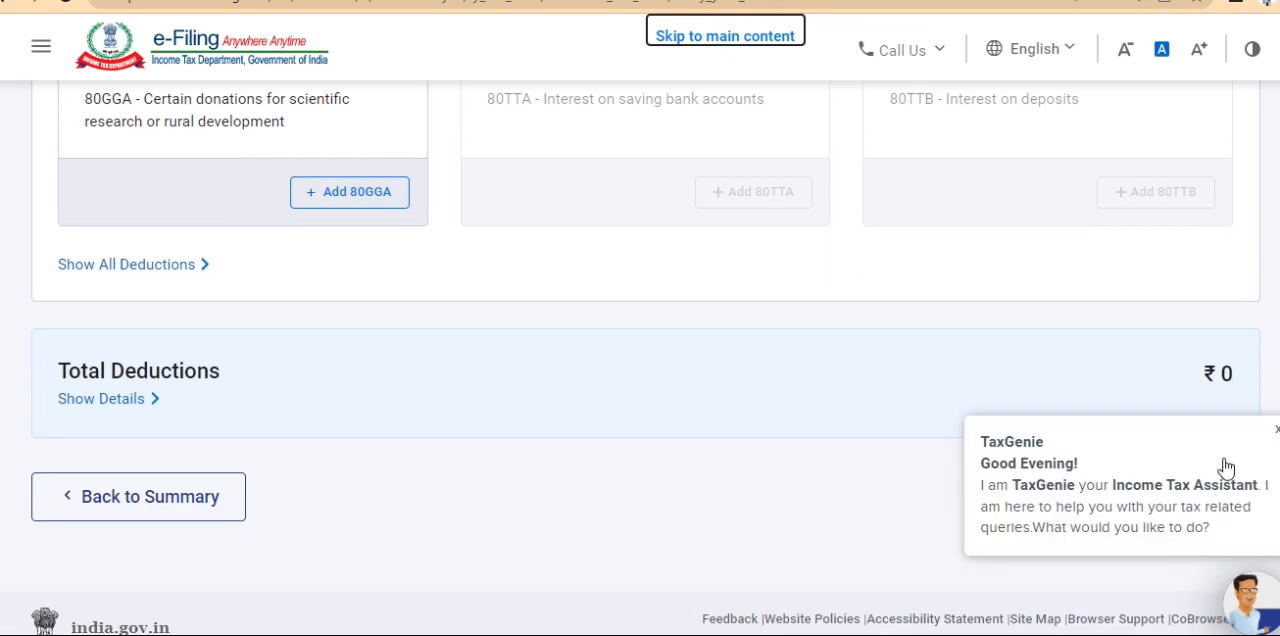
pyautogui.click(1276, 431)
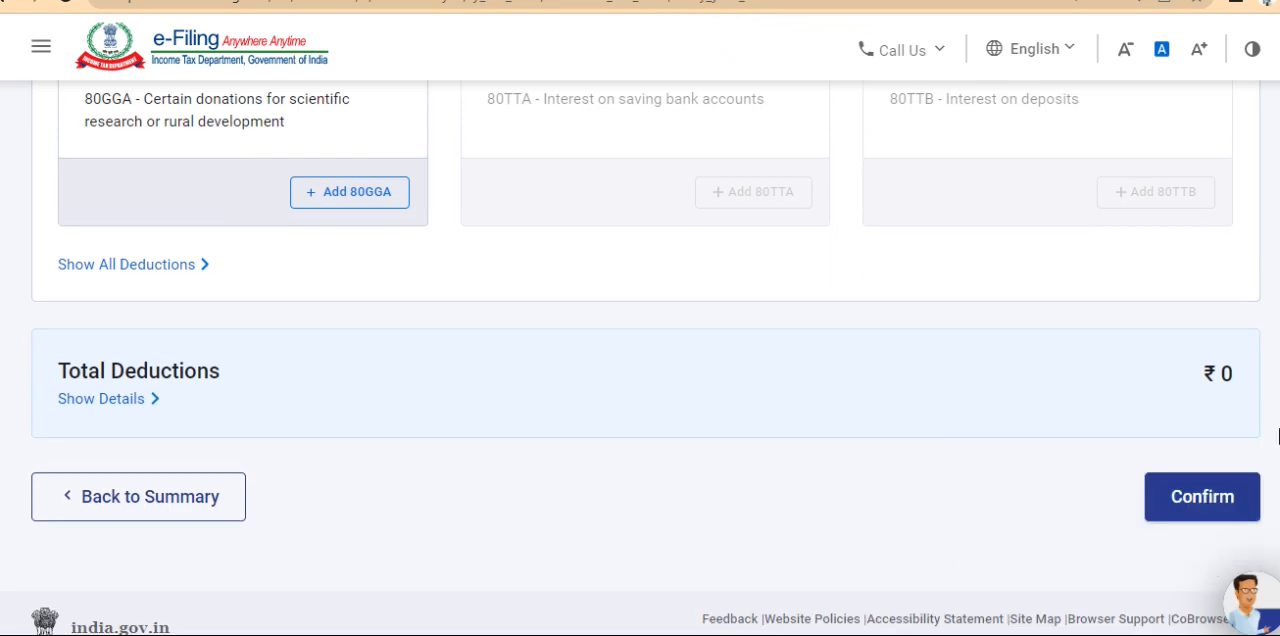
pyautogui.click(1213, 492)
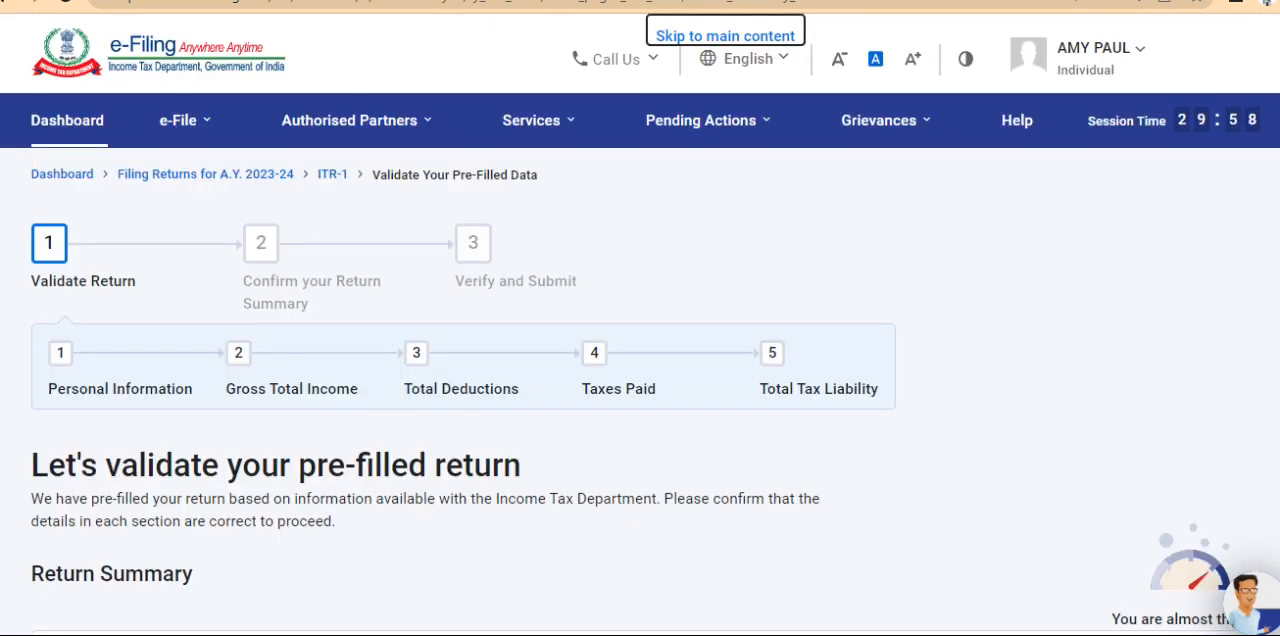
# Open Tax Paid from the return summary, check the details of TDS on salary income and confirm the section
pyautogui.scroll(-5, 1085, 373)
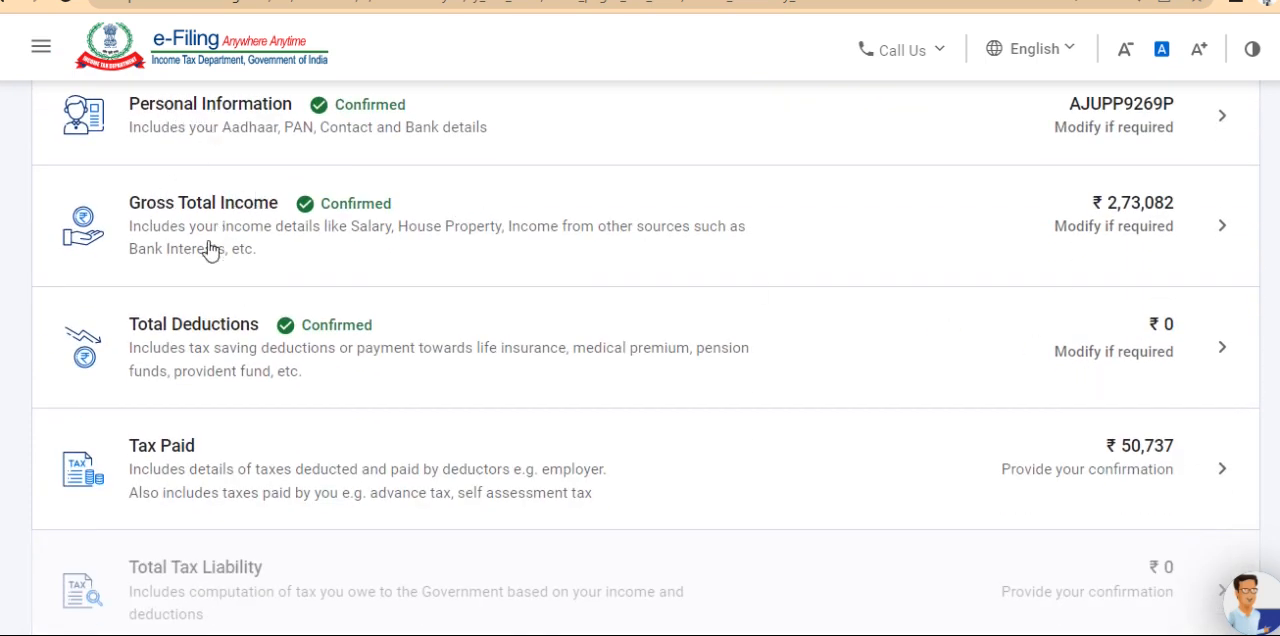
pyautogui.click(193, 468)
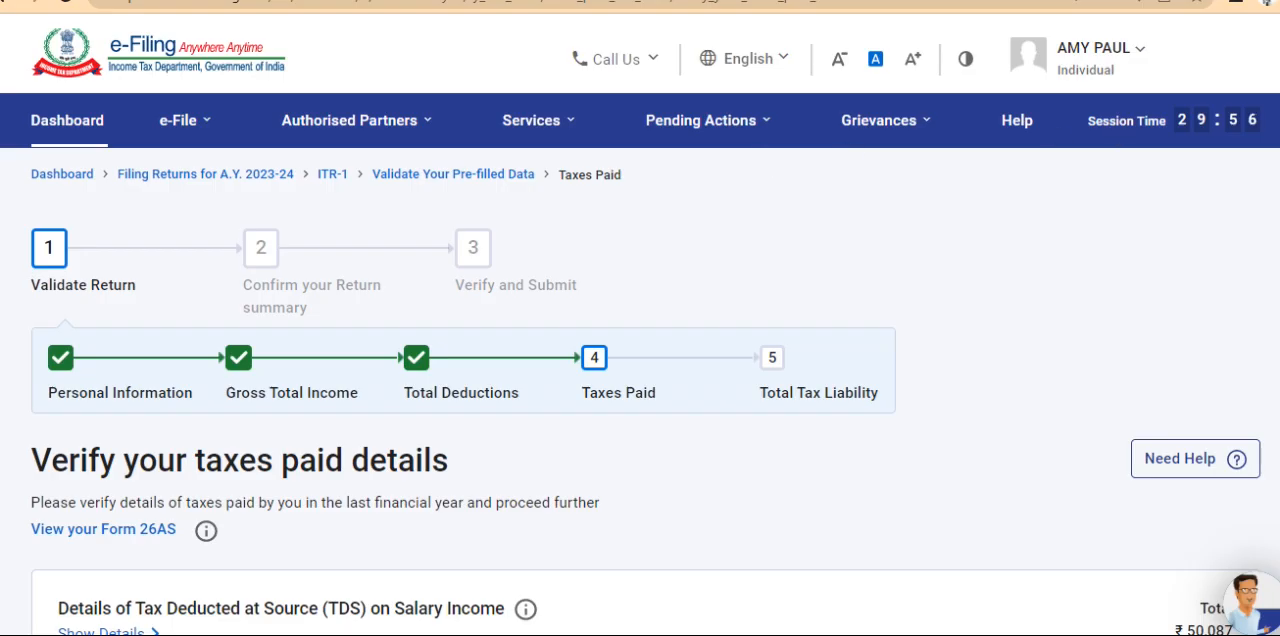
pyautogui.scroll(-10, 1274, 443)
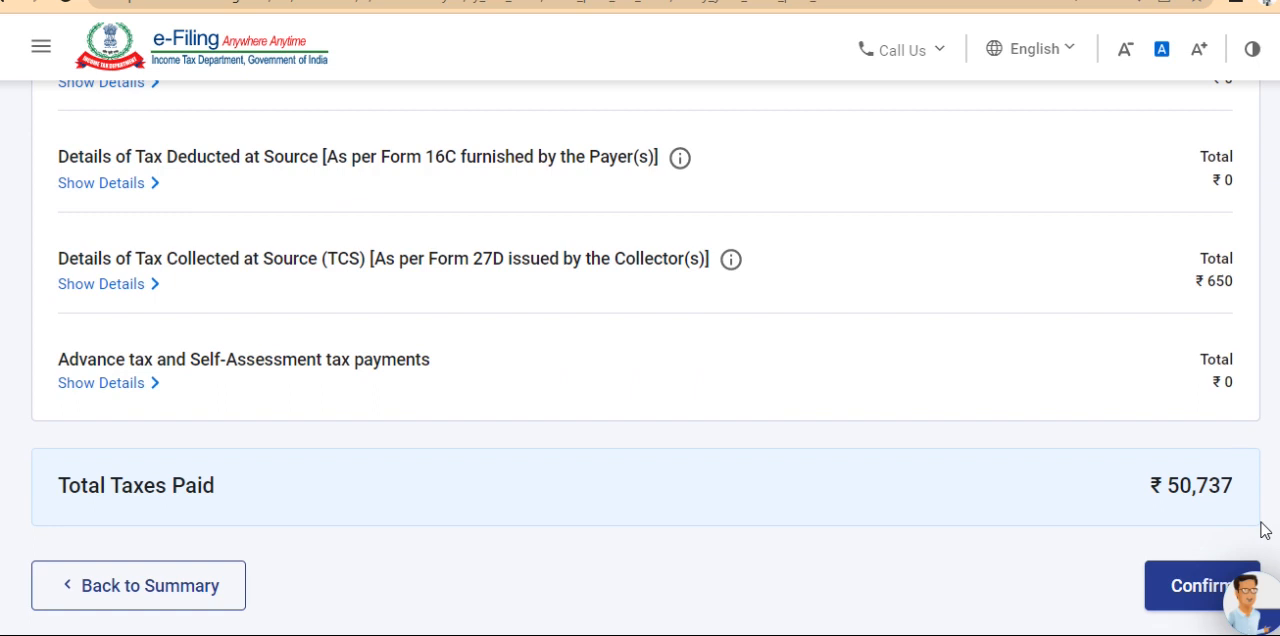
pyautogui.scroll(3, 1240, 462)
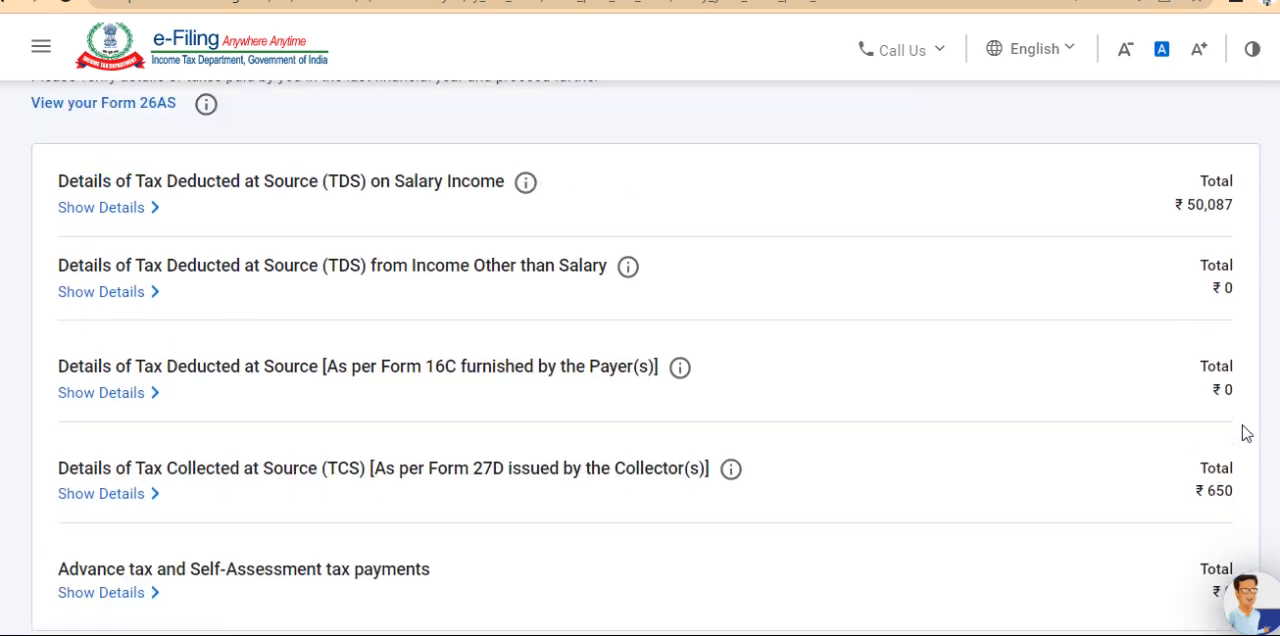
pyautogui.click(130, 218)
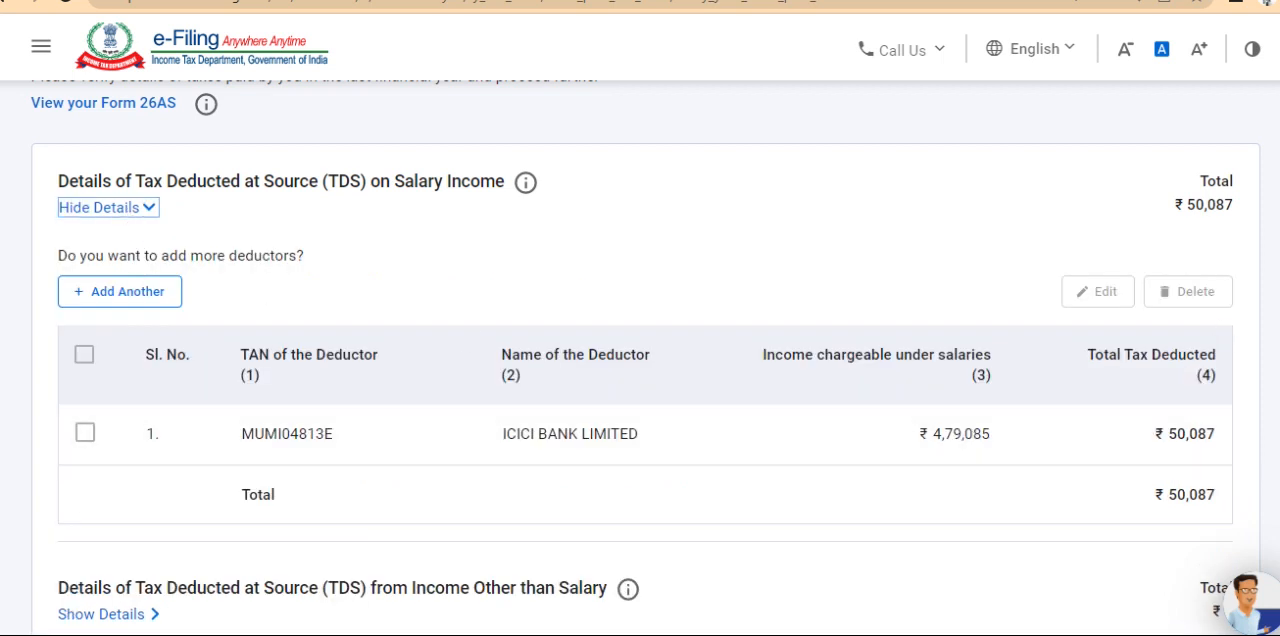
pyautogui.scroll(-10, 645, 357)
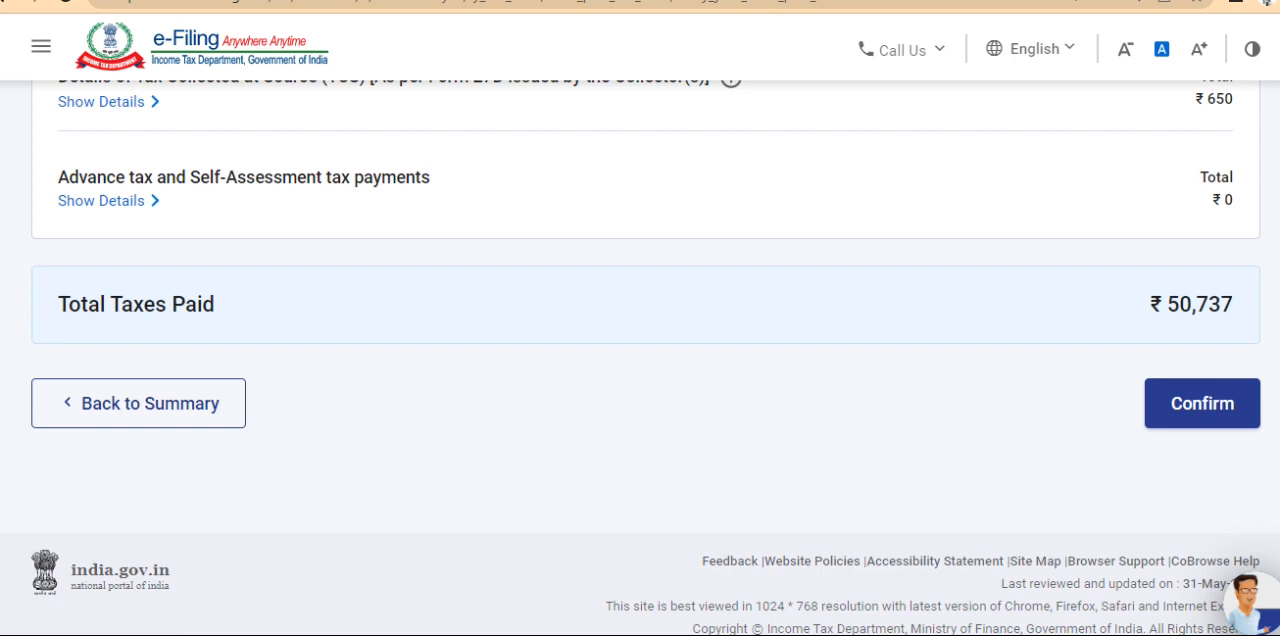
pyautogui.click(1183, 415)
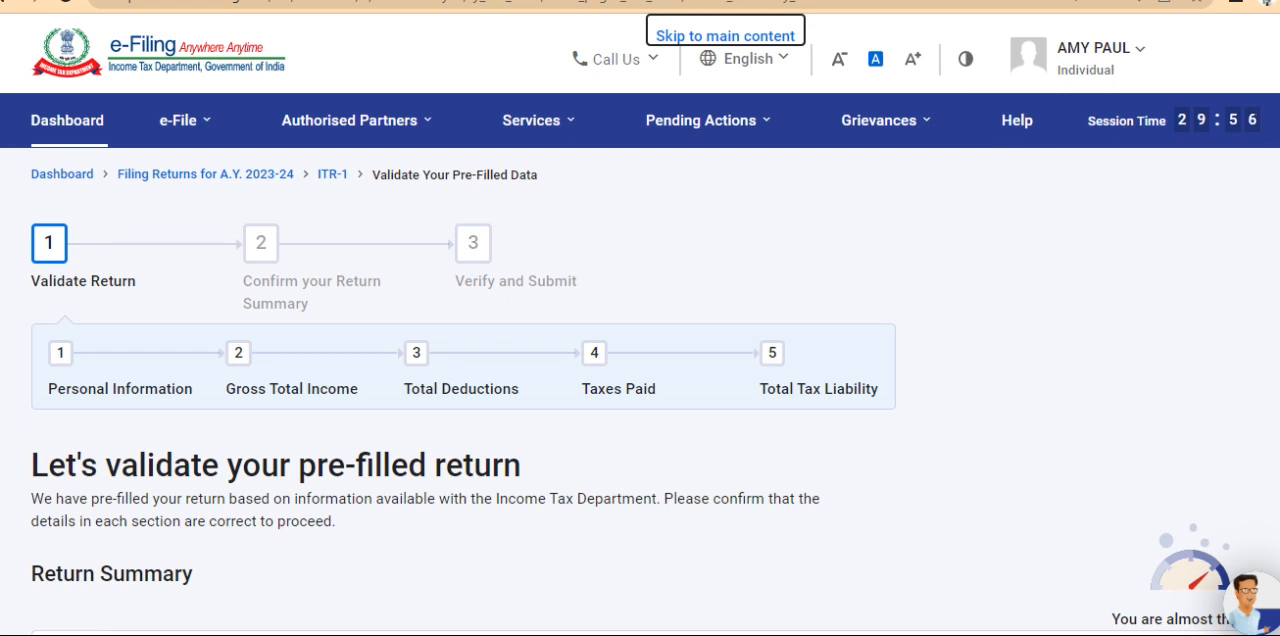
# Open Total Tax Liability from the return summary, review the computation of income and tax, and confirm the section
pyautogui.scroll(-4, 640, 358)
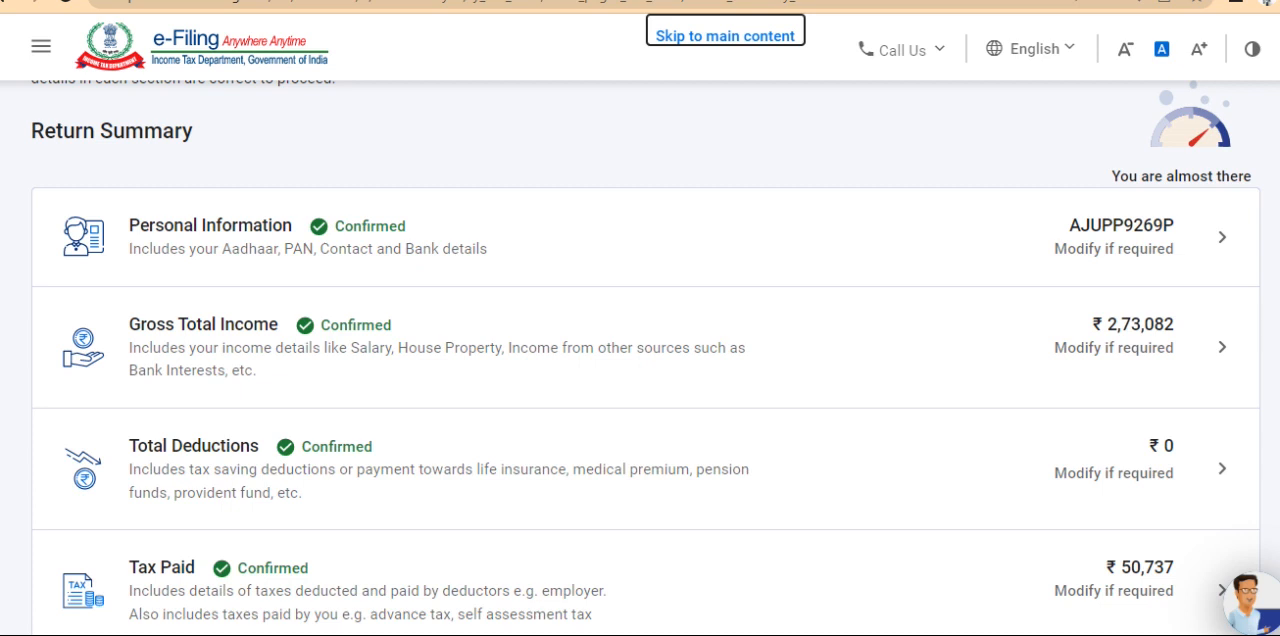
pyautogui.scroll(-3, 645, 358)
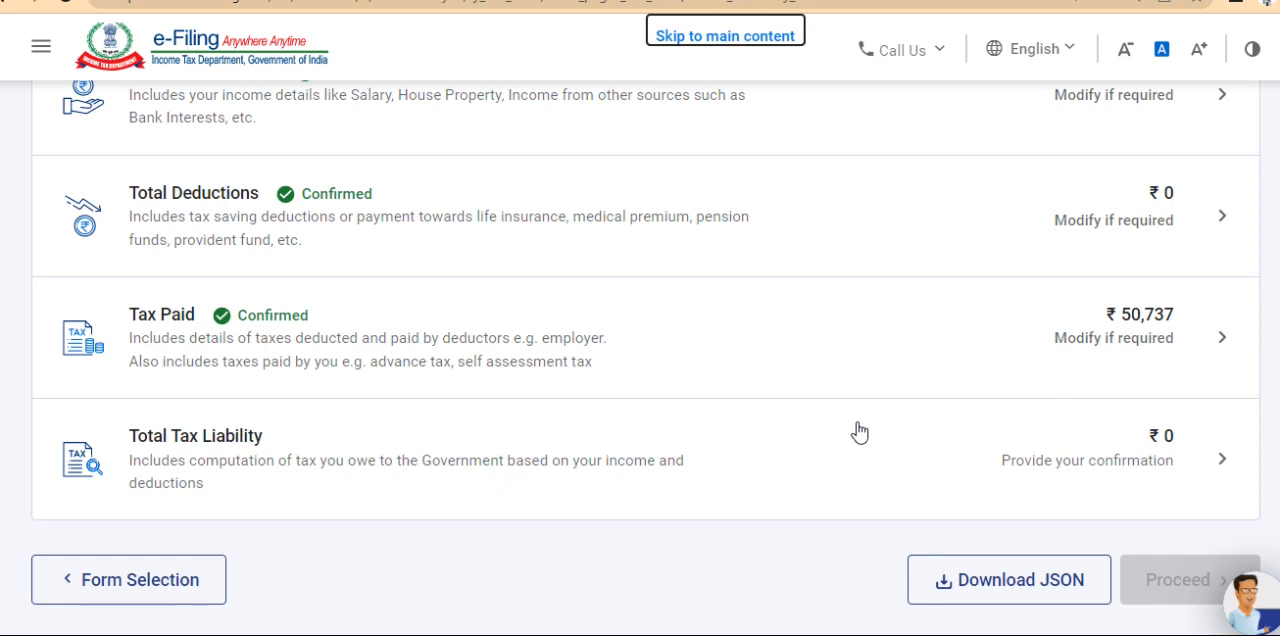
pyautogui.click(818, 441)
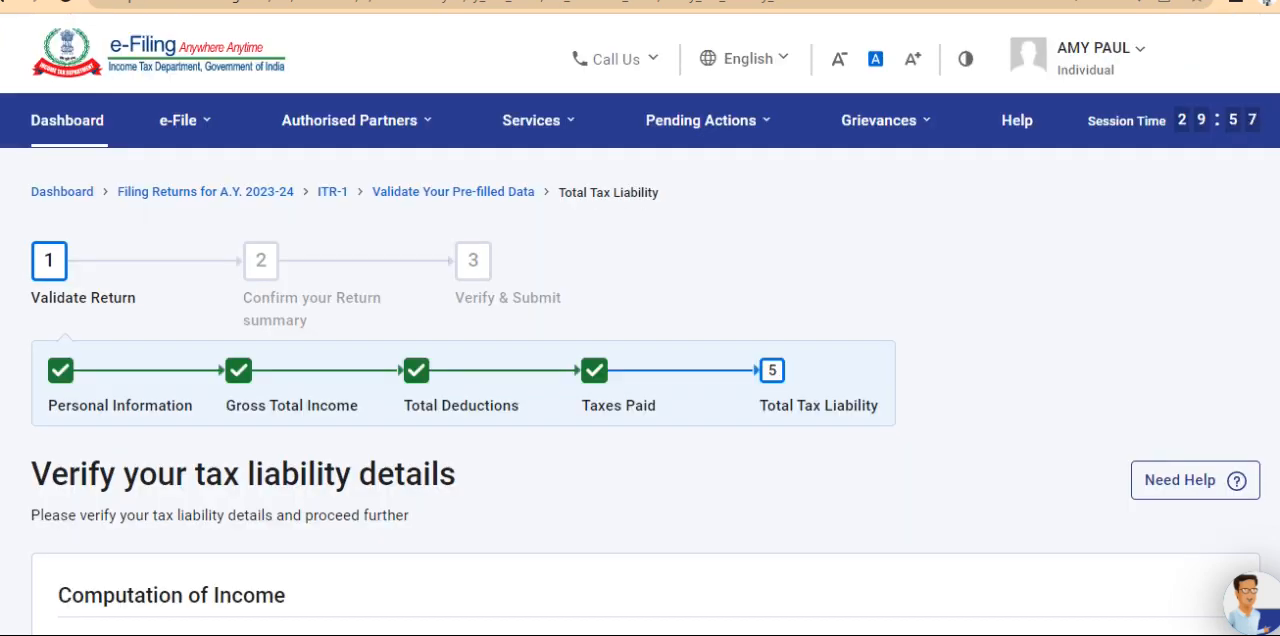
pyautogui.scroll(-4, 640, 400)
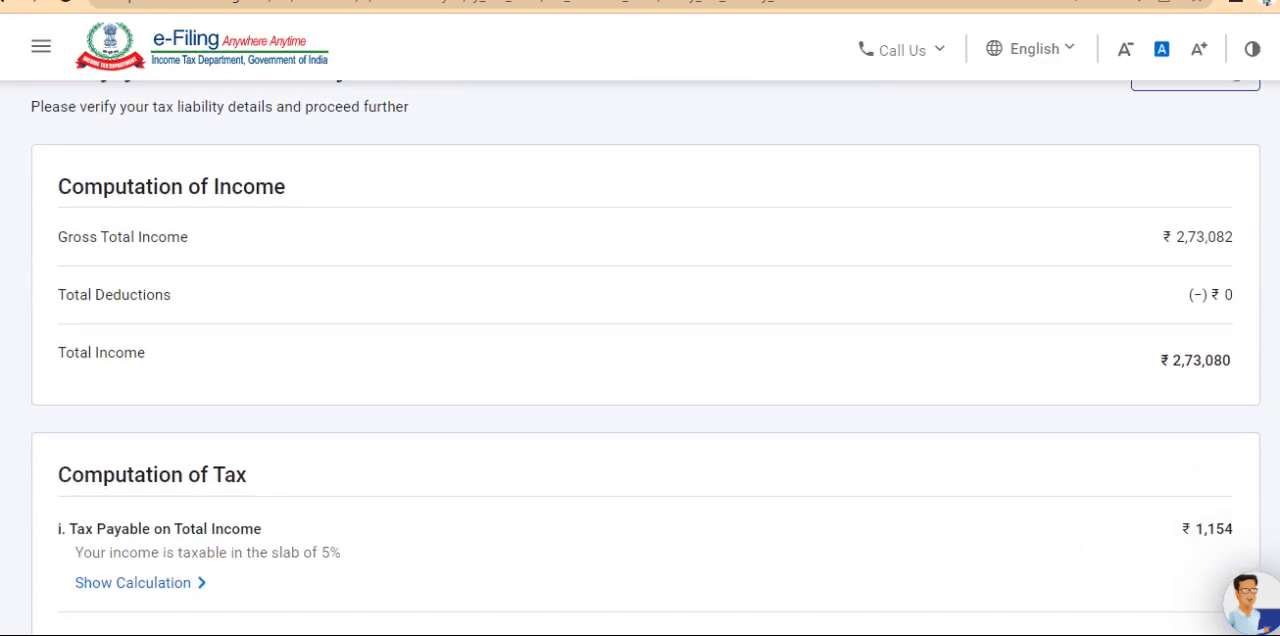
pyautogui.scroll(-3, 640, 400)
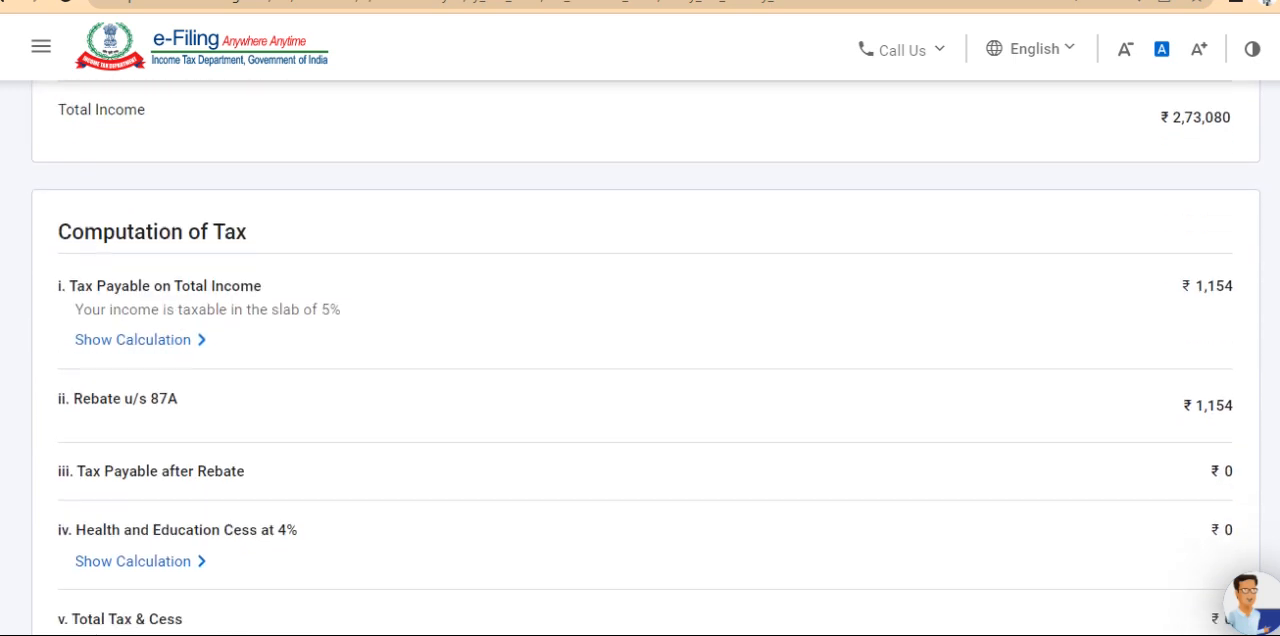
pyautogui.scroll(-7, 640, 400)
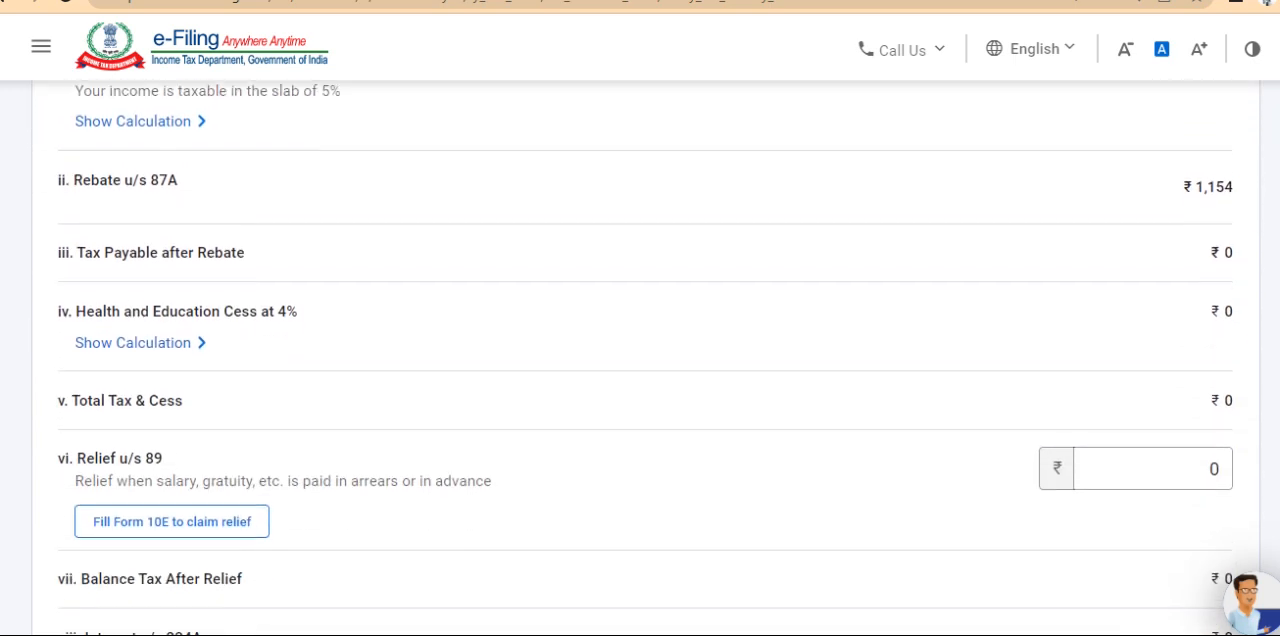
pyautogui.scroll(-3, 1160, 503)
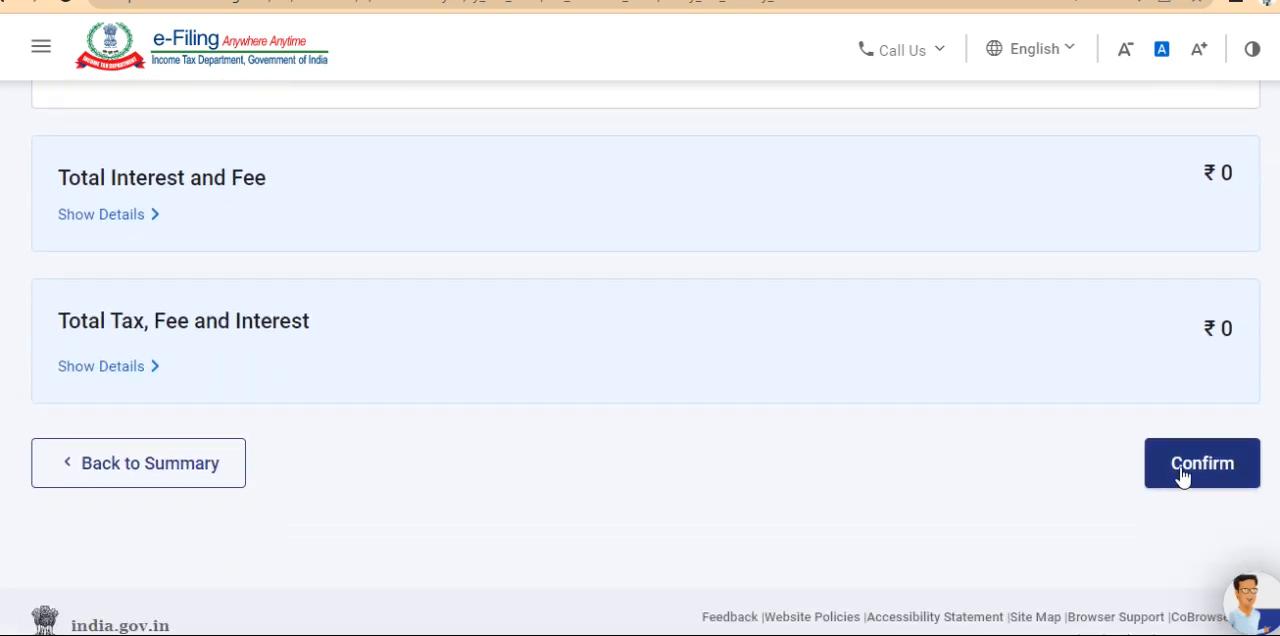
pyautogui.click(1193, 470)
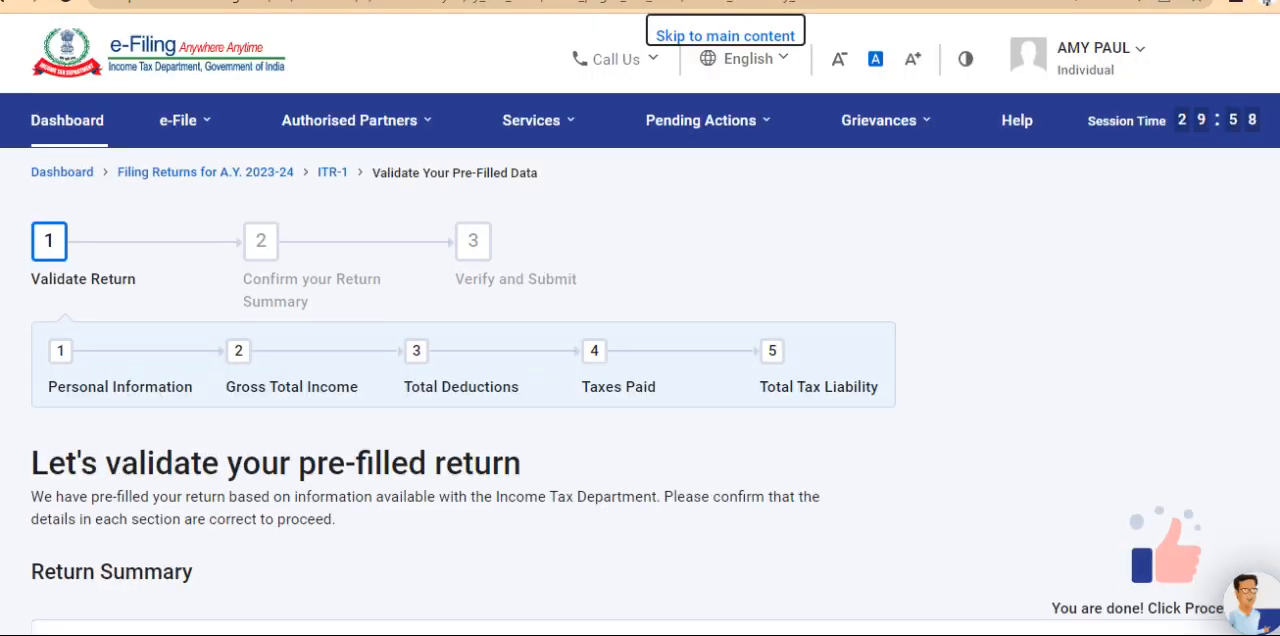
# Check that all five sections of the return are confirmed and proceed to the tax summary
pyautogui.scroll(-5, 1278, 398)
pyautogui.scroll(-3, 1278, 398)
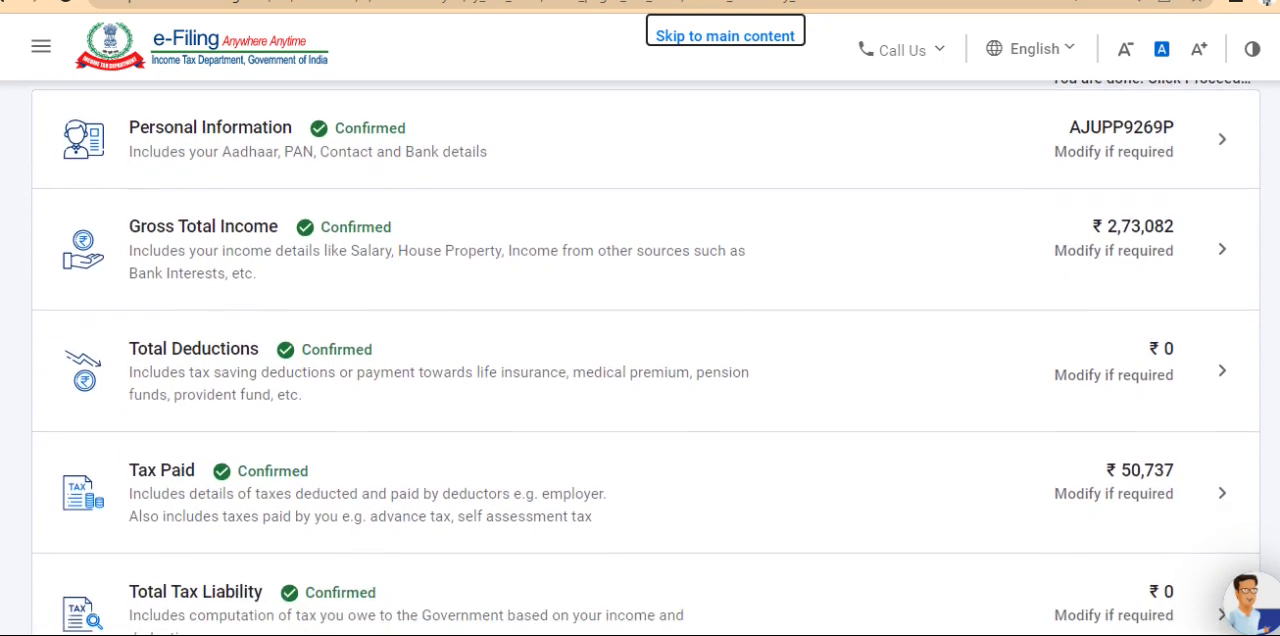
pyautogui.scroll(-1, 1275, 485)
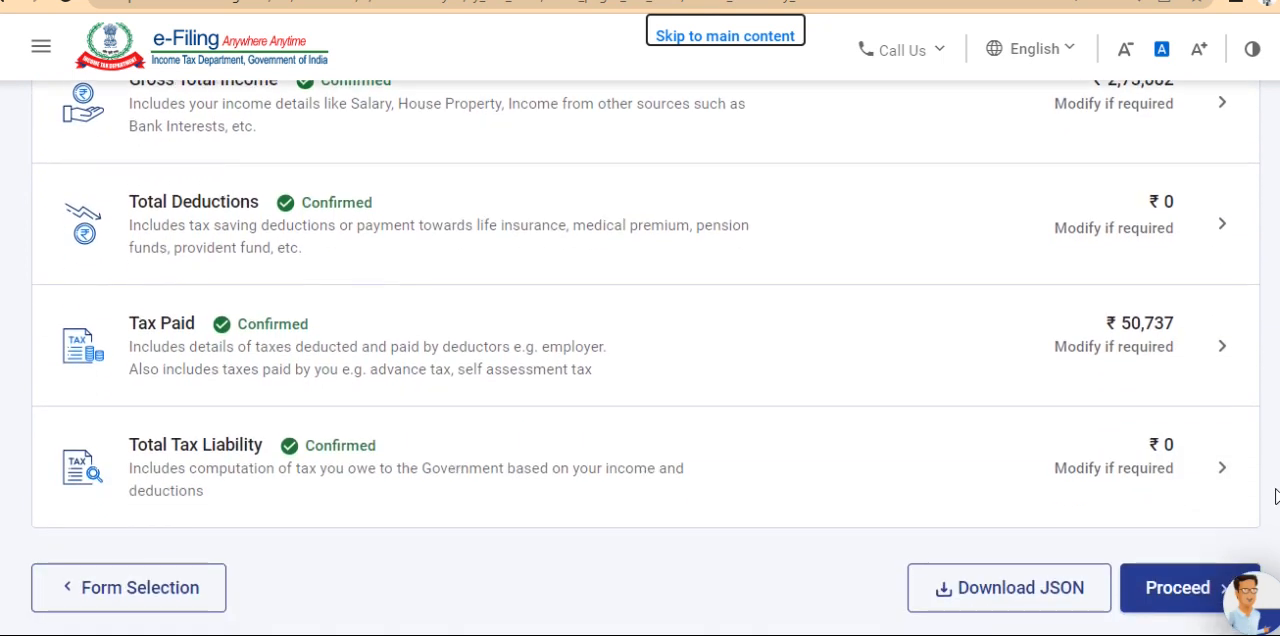
pyautogui.click(1155, 593)
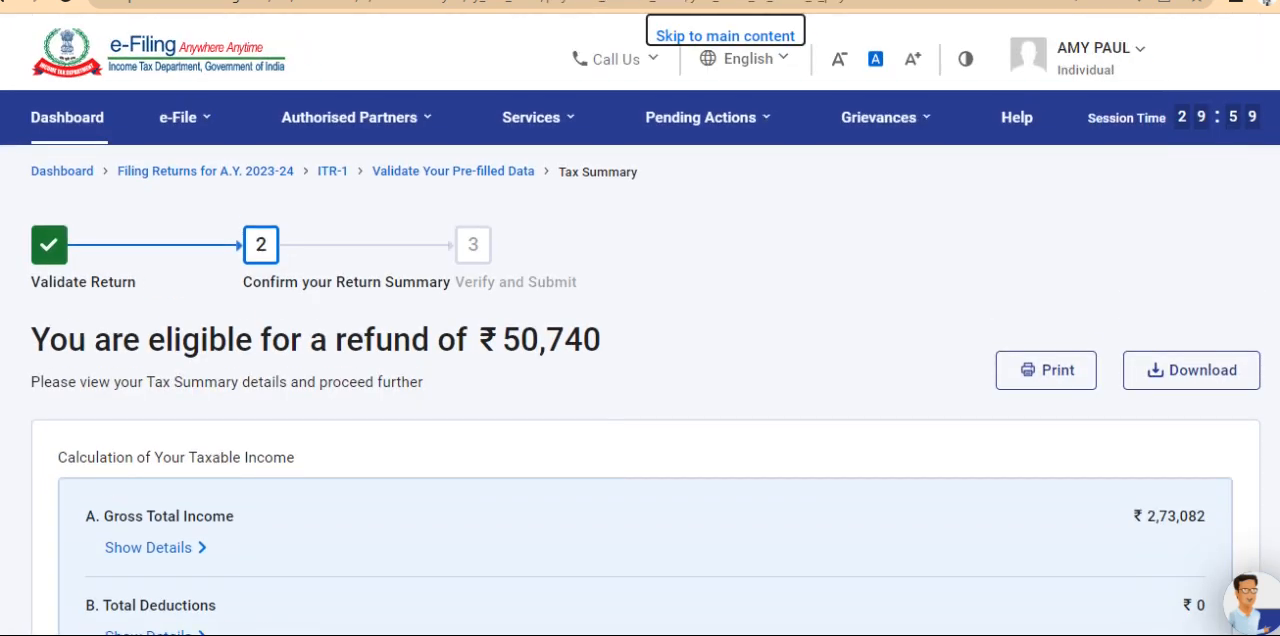
# Review the taxable income, tax payable and refund calculations in the tax summary and continue to the return preview page
pyautogui.scroll(-5, 640, 400)
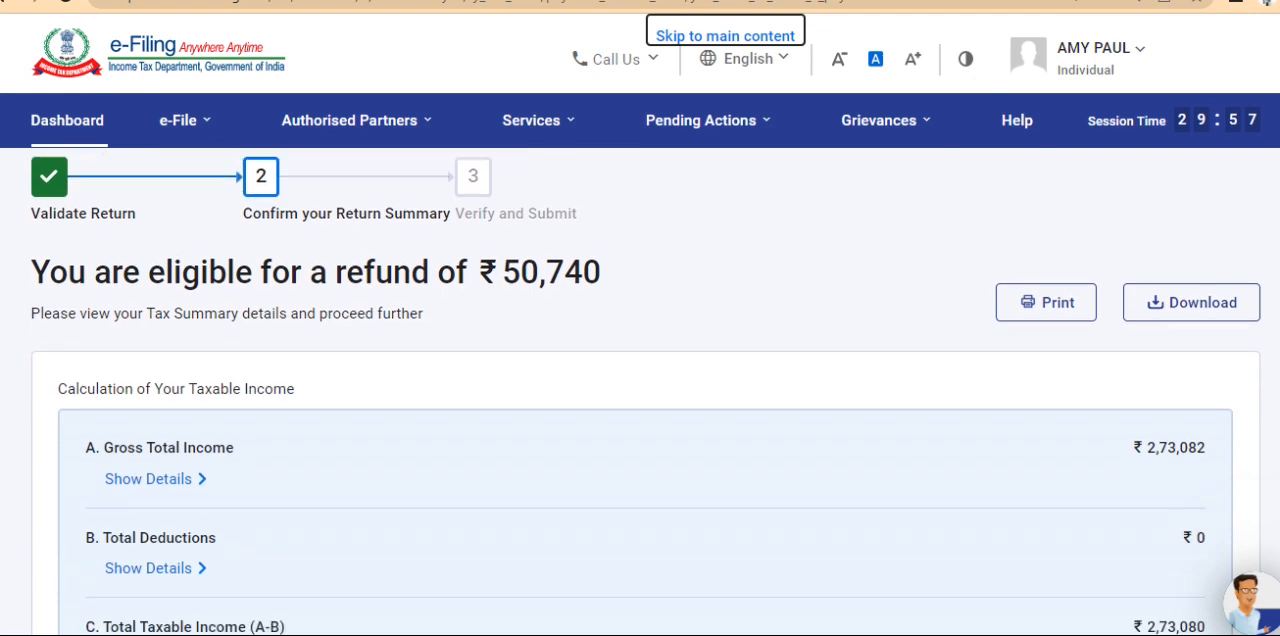
pyautogui.scroll(-3, 640, 400)
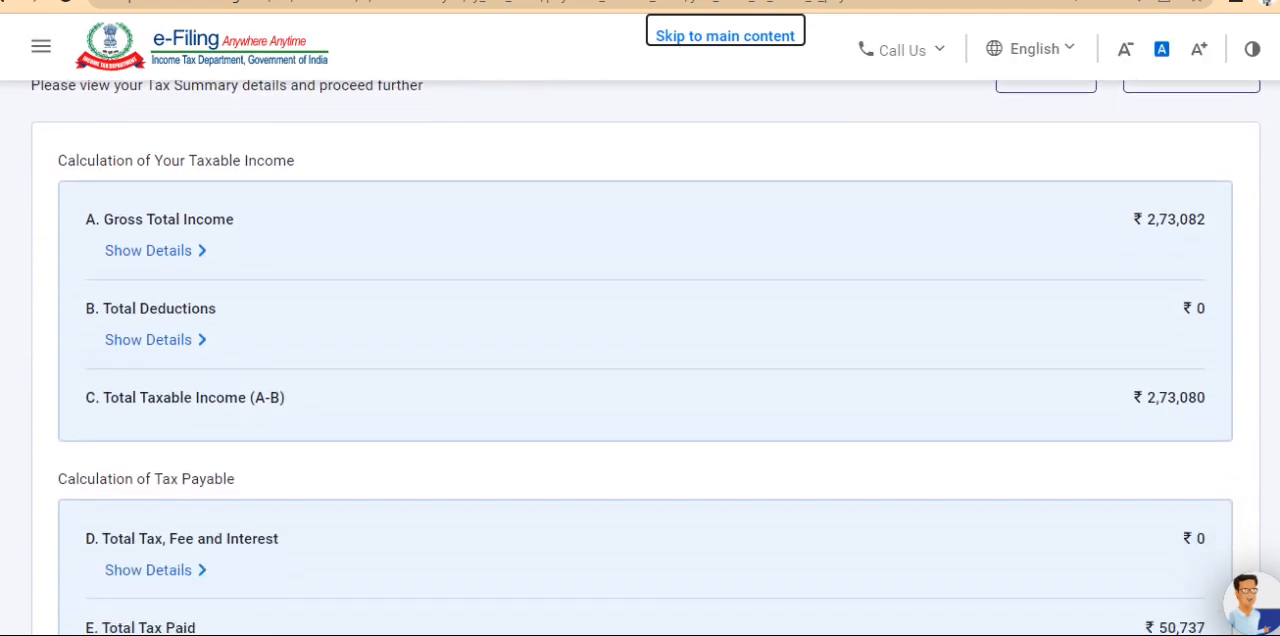
pyautogui.scroll(-4, 640, 400)
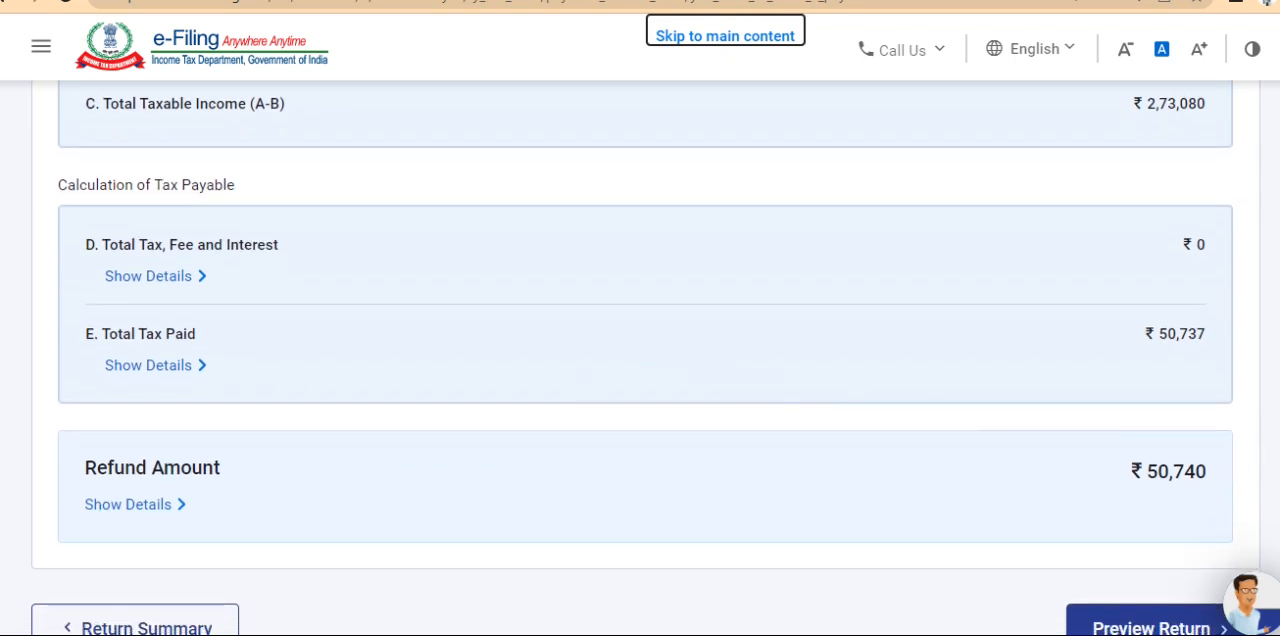
pyautogui.scroll(-1, 1258, 424)
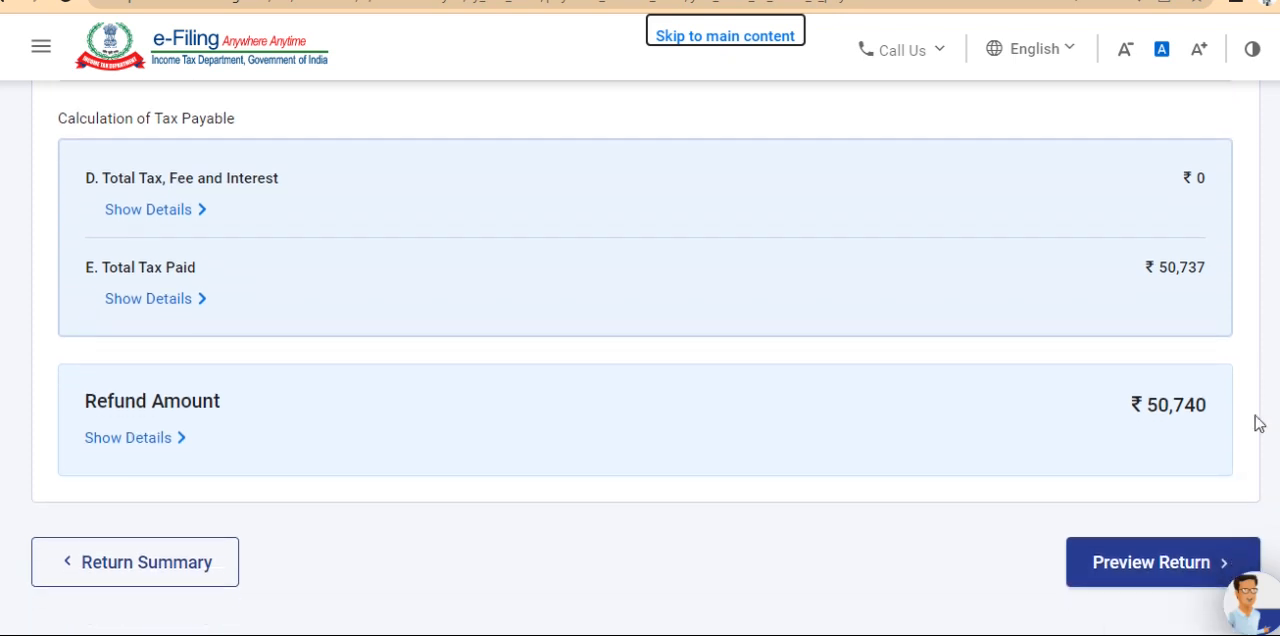
pyautogui.click(1137, 566)
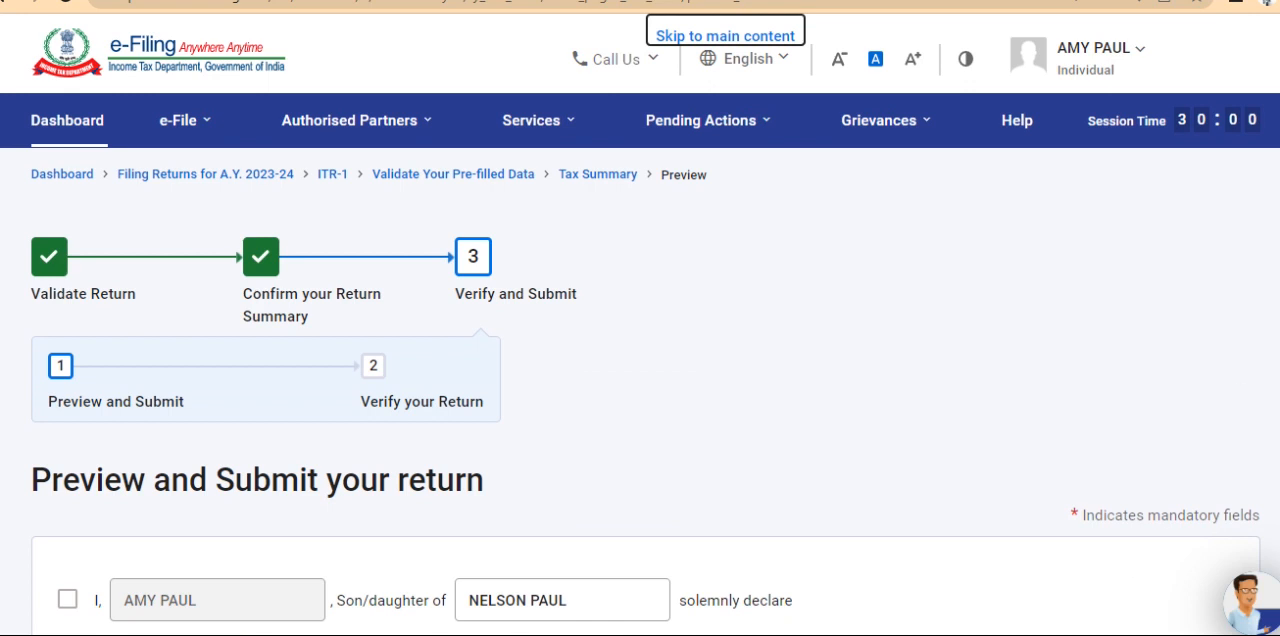
# Review the declaration, place and Tax Return Preparer fields on the Preview and Submit page, and accept the declaration in the capacity of Self
pyautogui.scroll(-3, 515, 290)
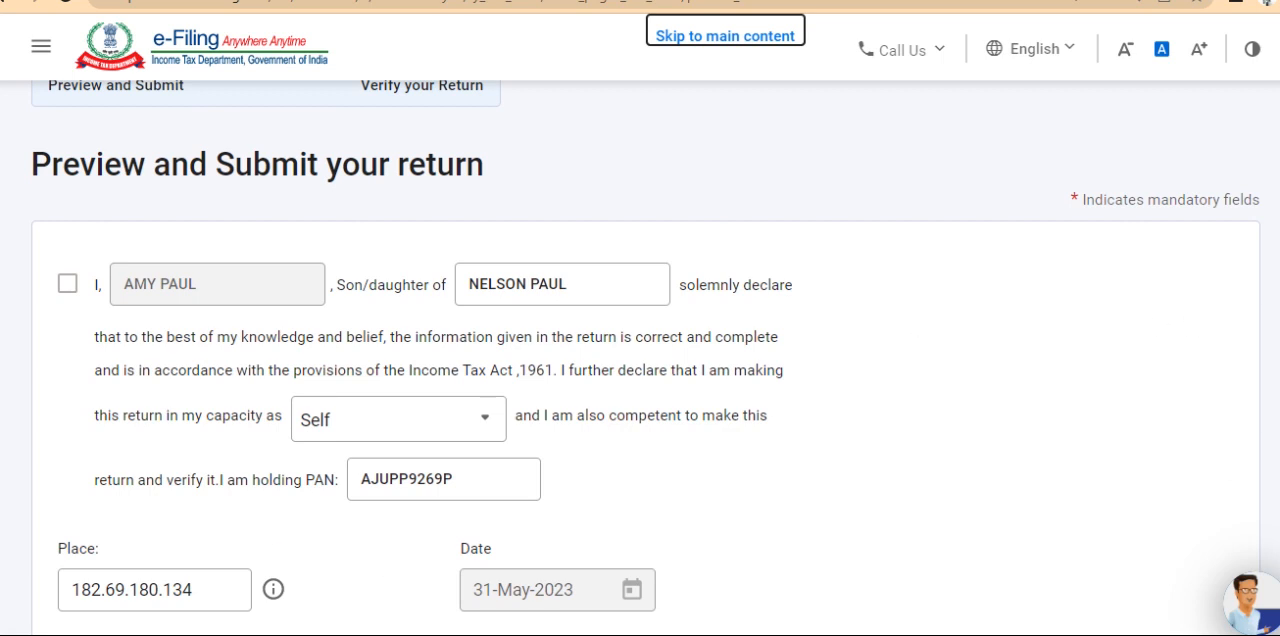
pyautogui.scroll(-5, 640, 356)
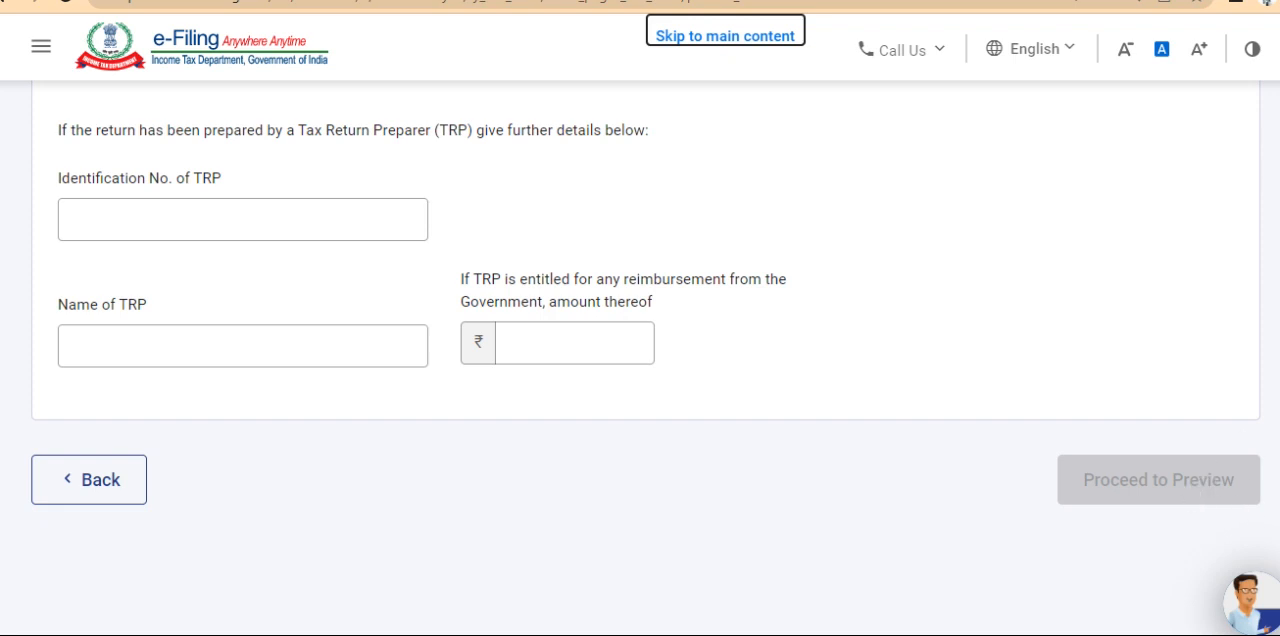
pyautogui.scroll(5, 1267, 178)
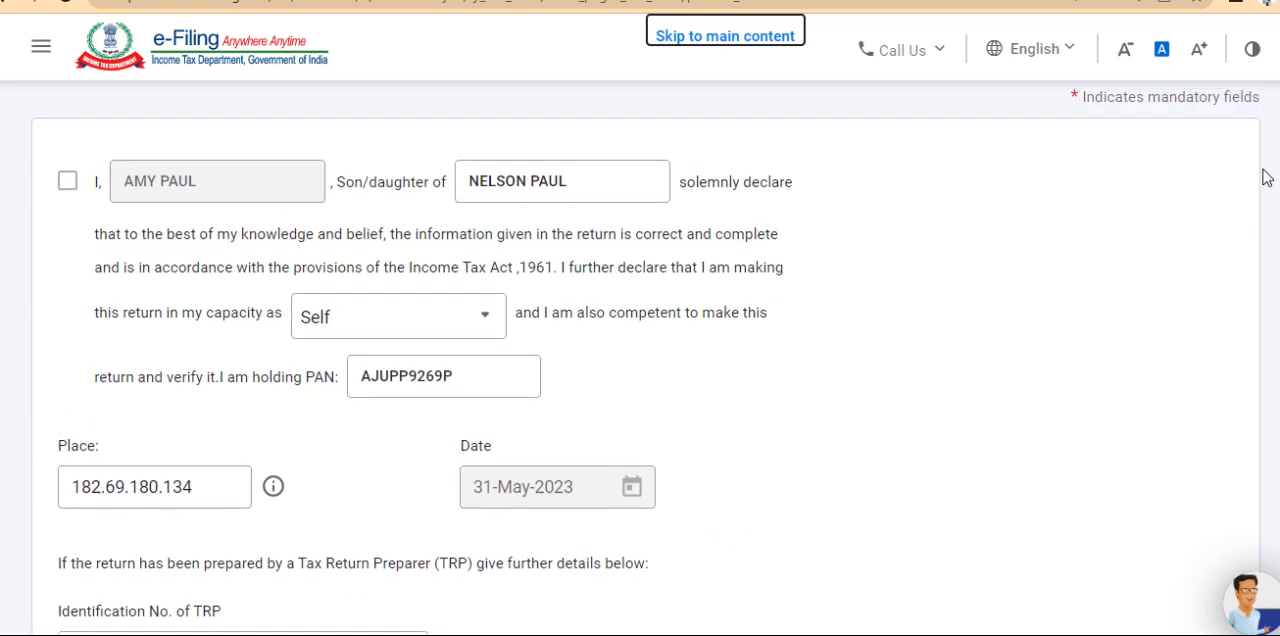
pyautogui.click(68, 183)
pyautogui.click(68, 183)
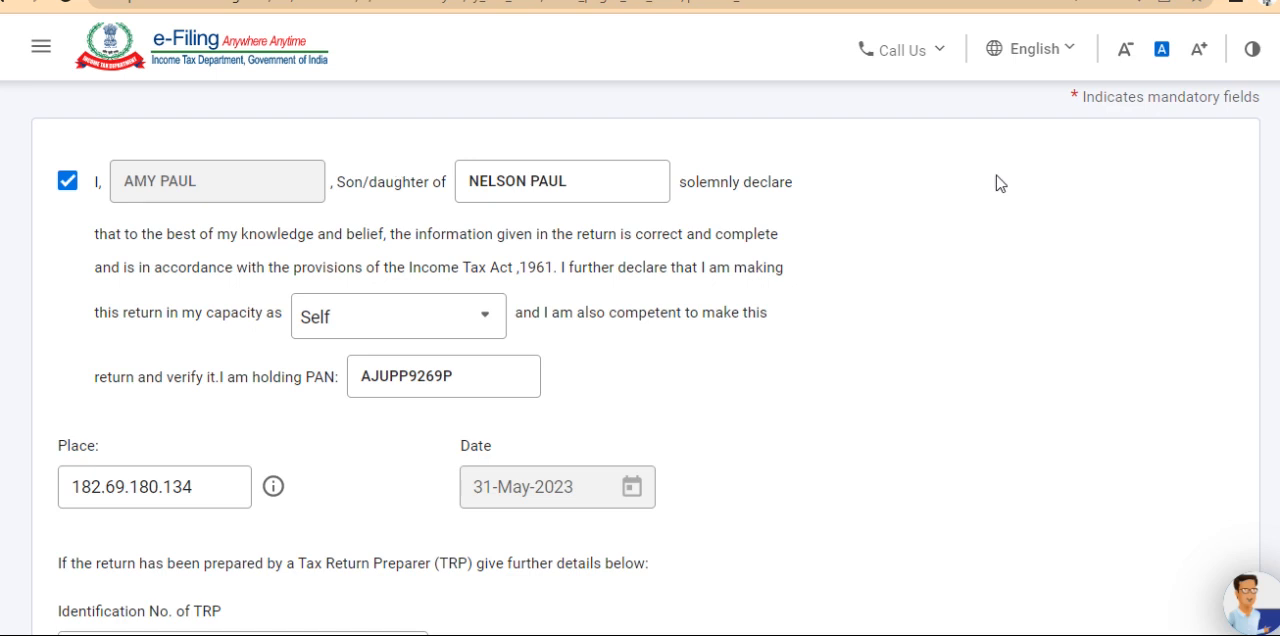
pyautogui.scroll(-5, 640, 360)
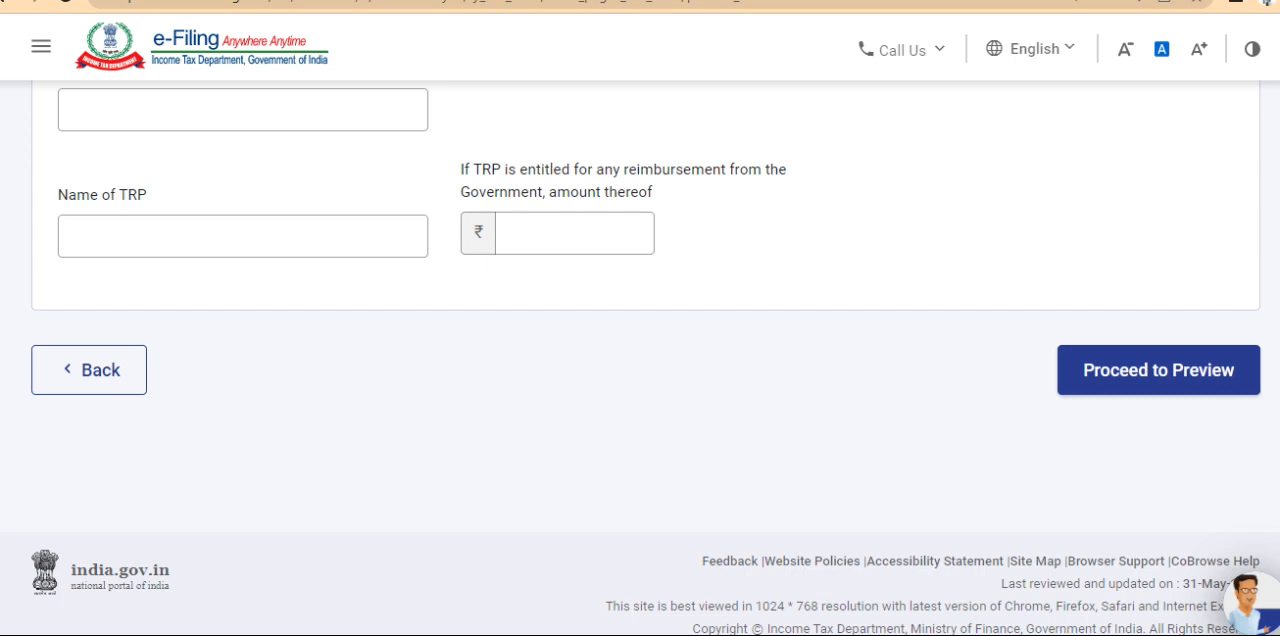
pyautogui.scroll(15, 640, 360)
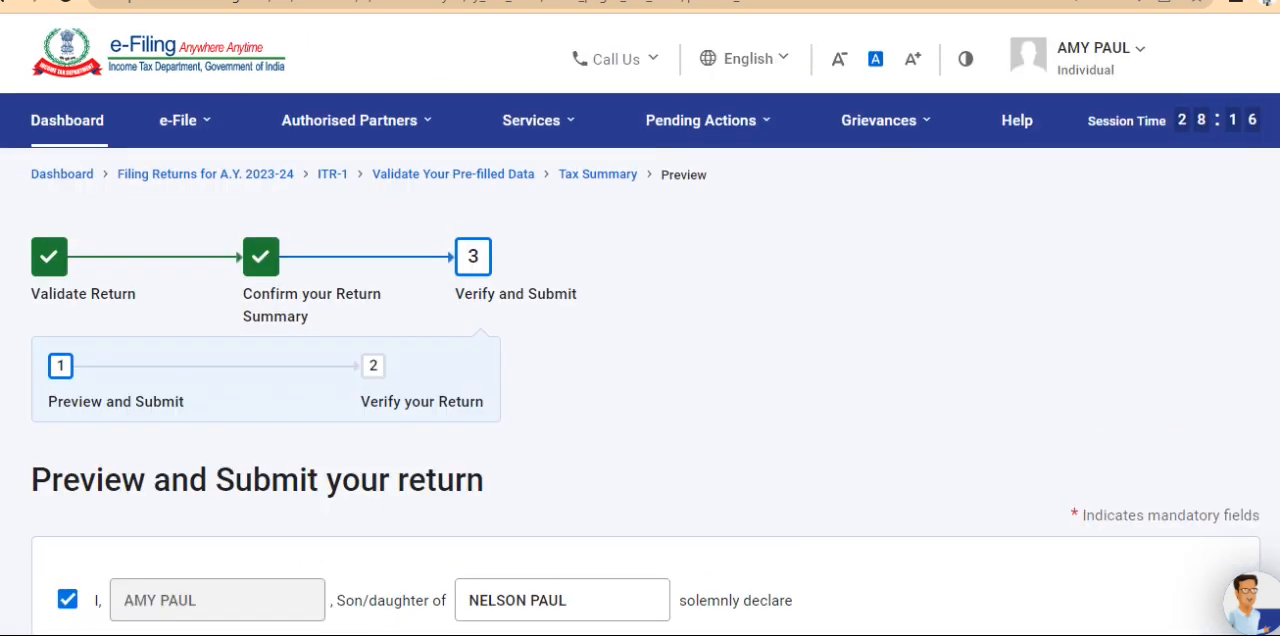